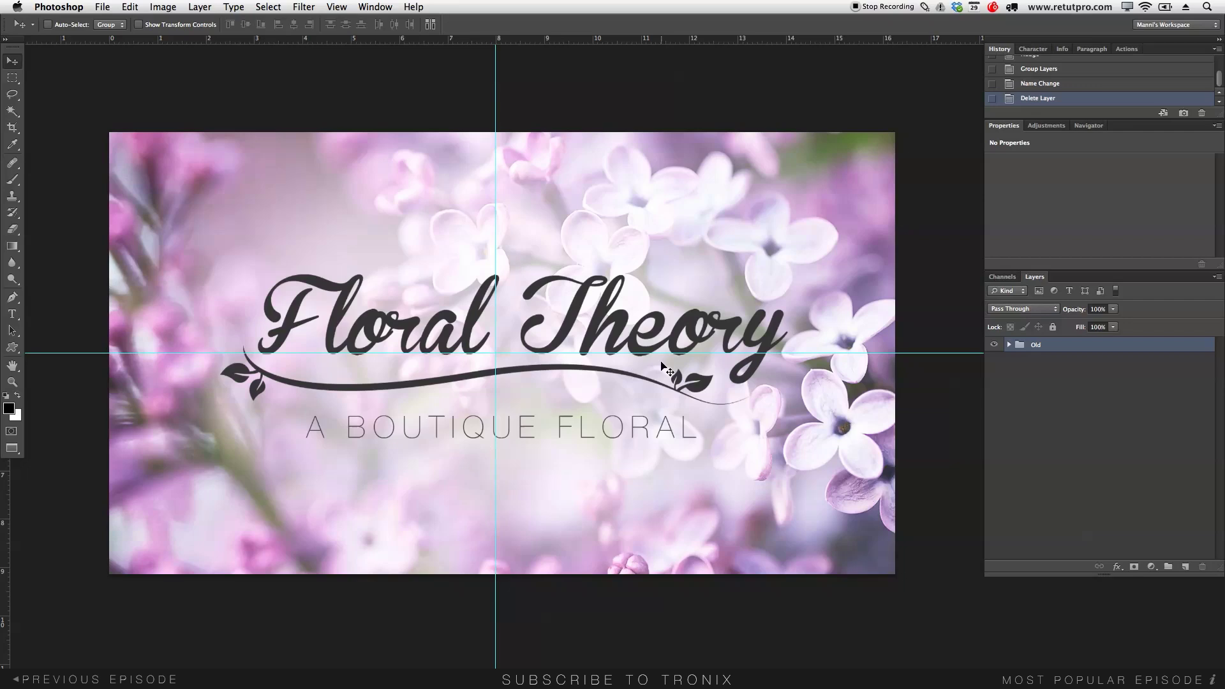
Hide the Inverted layer, the Background group and the Old group that contains them, leaving the Old group collapsed.
click(1009, 344)
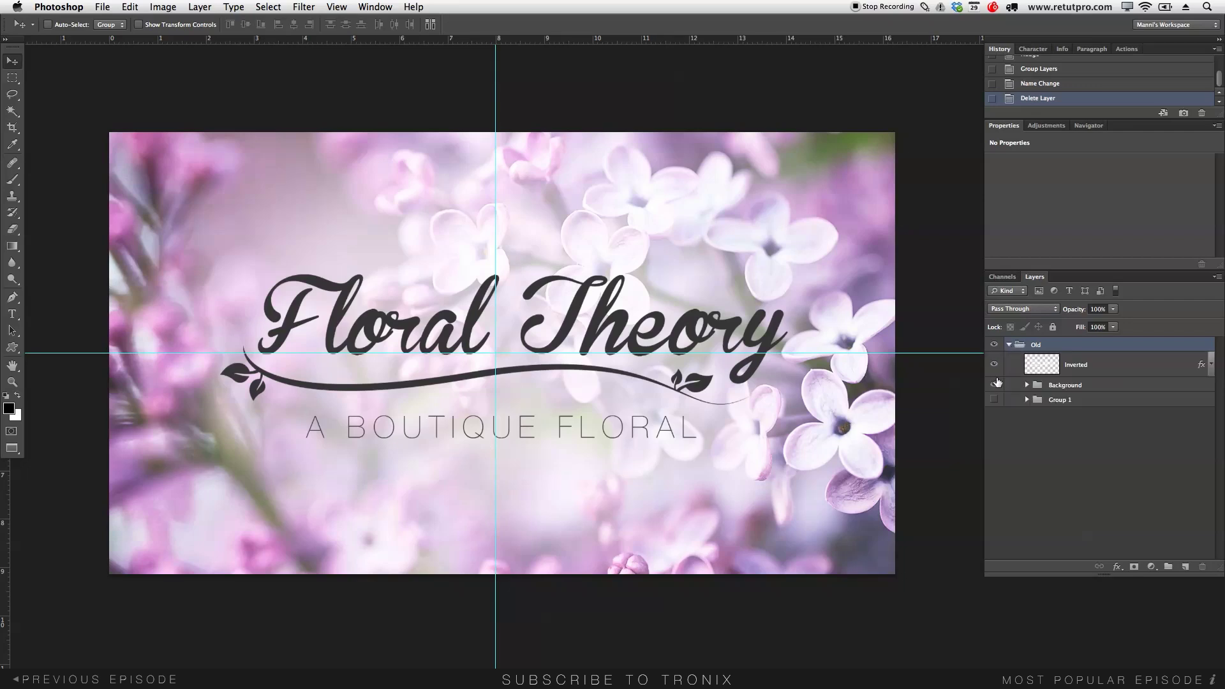
click(994, 384)
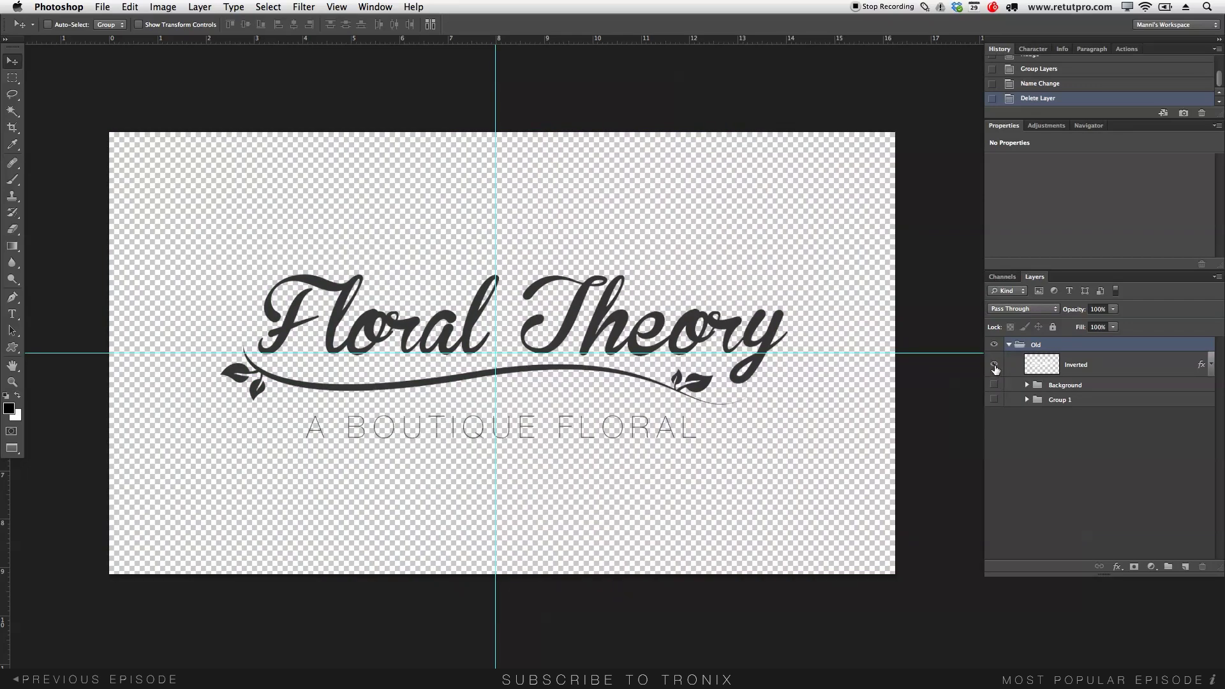
click(995, 367)
click(995, 368)
click(995, 370)
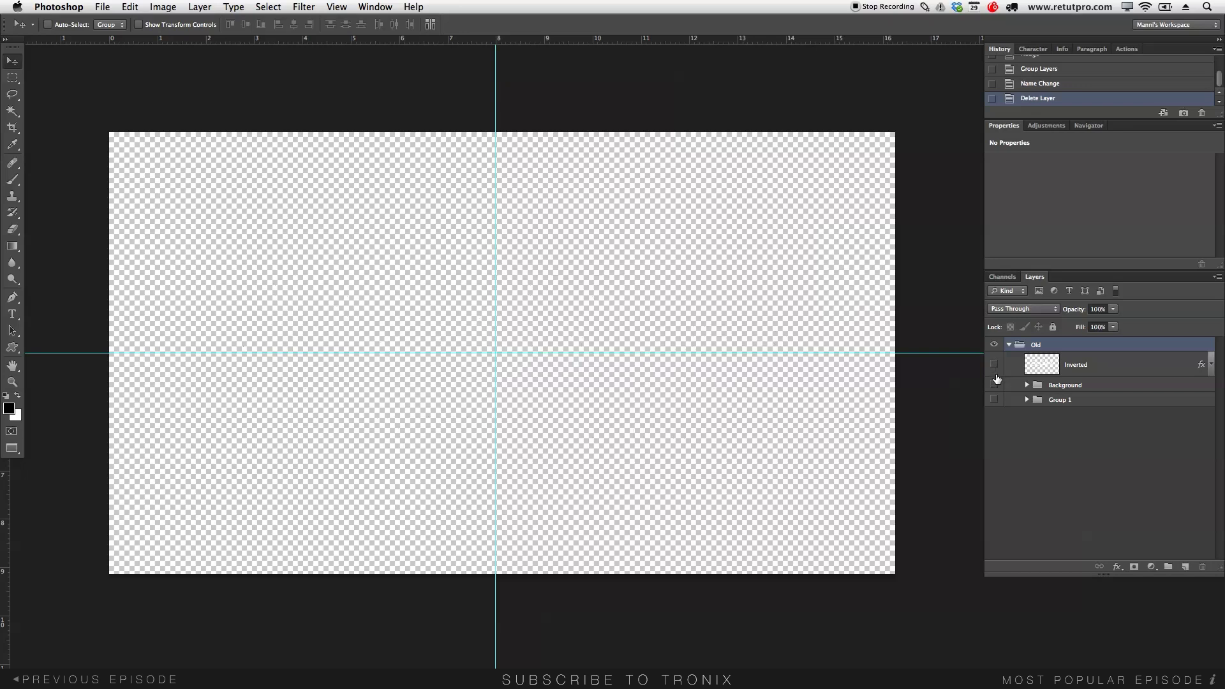
click(1009, 345)
click(997, 345)
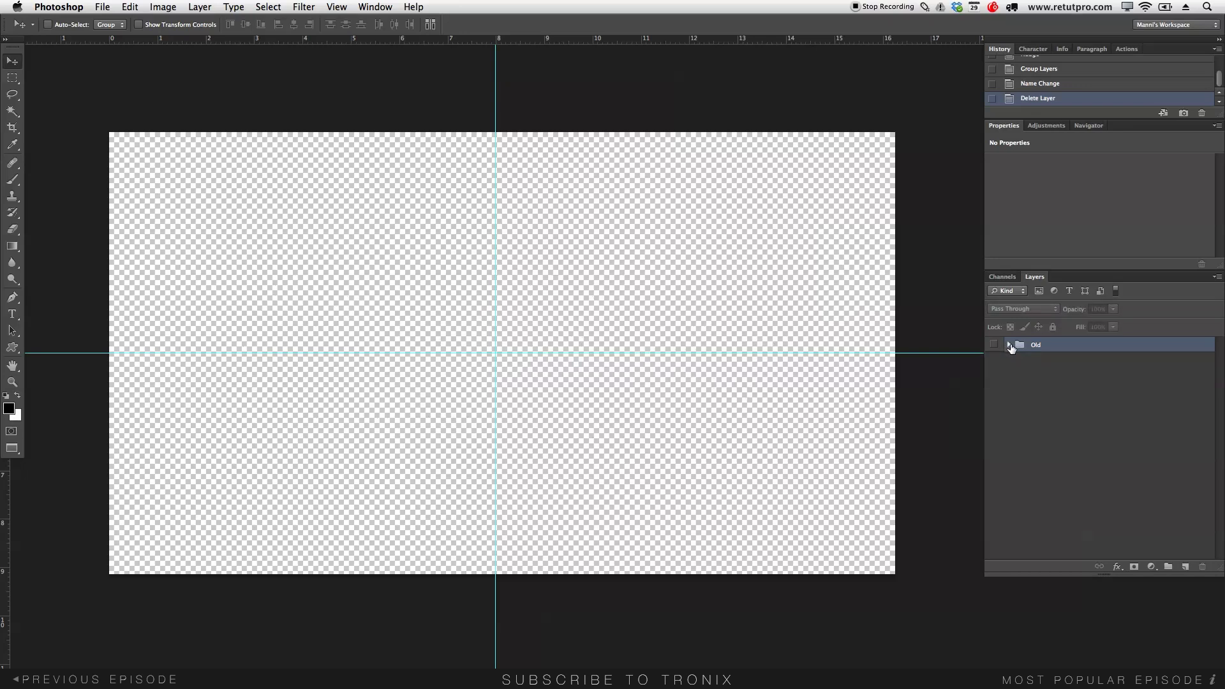
Clear all guides from the canvas.
click(334, 7)
click(392, 318)
scroll(459, 319, up, 1)
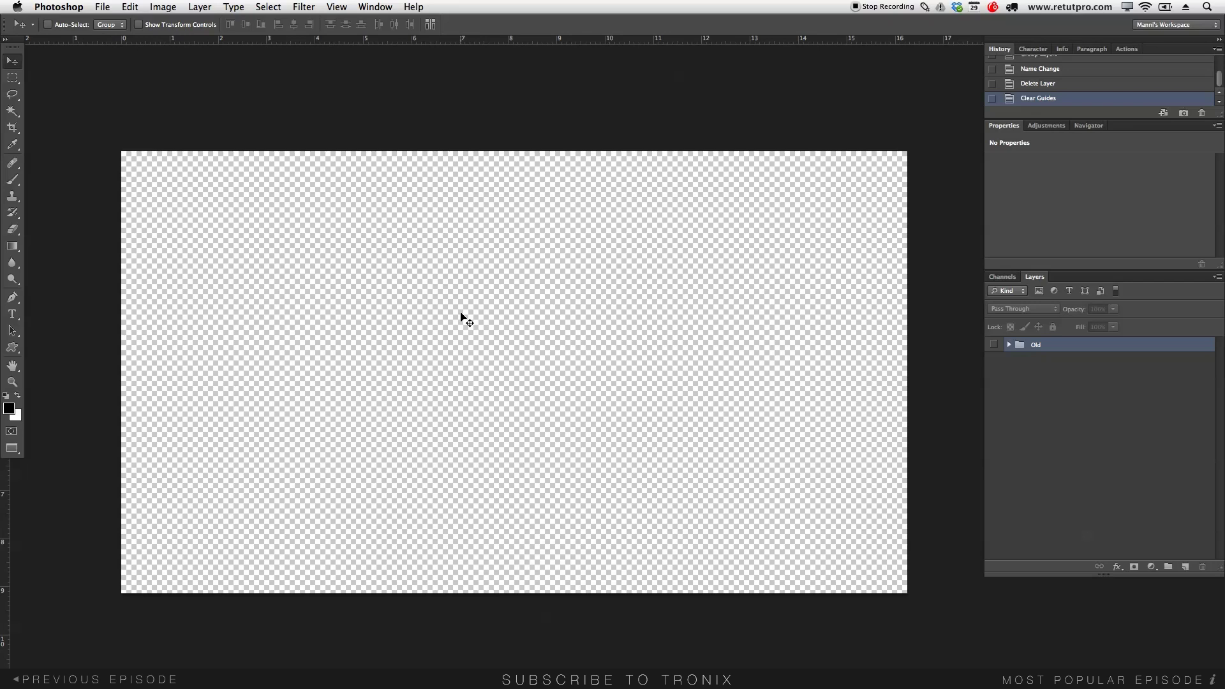
drag(333, 191, 238, 143)
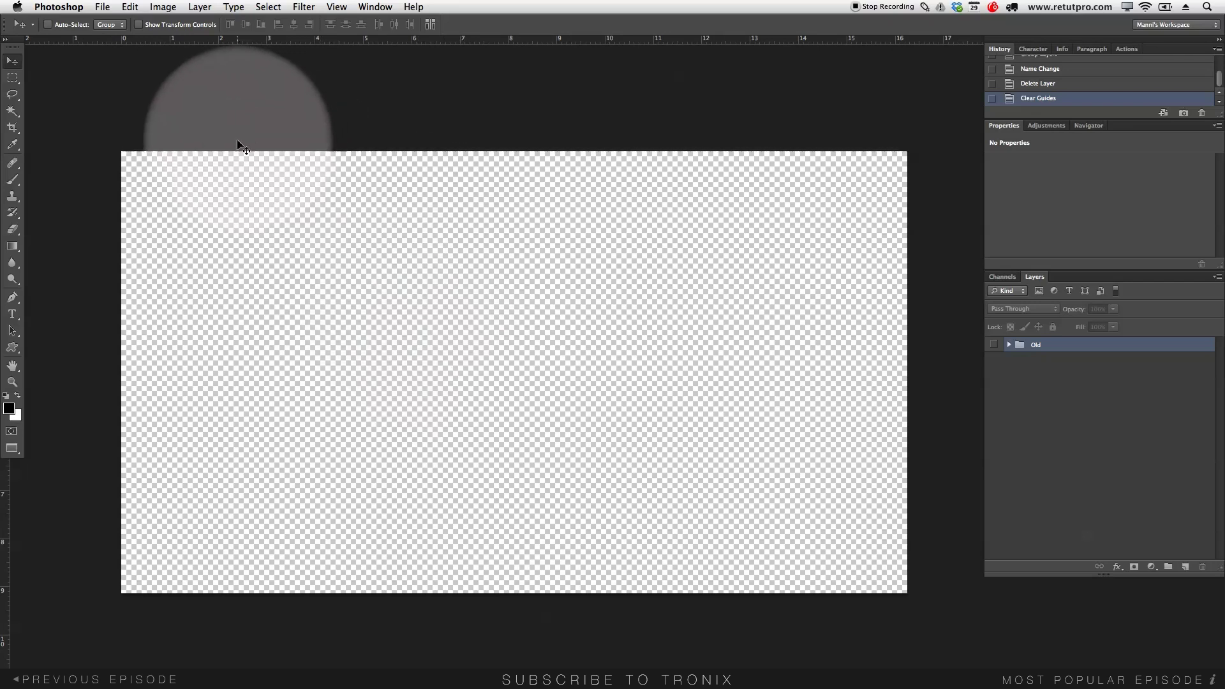
click(102, 7)
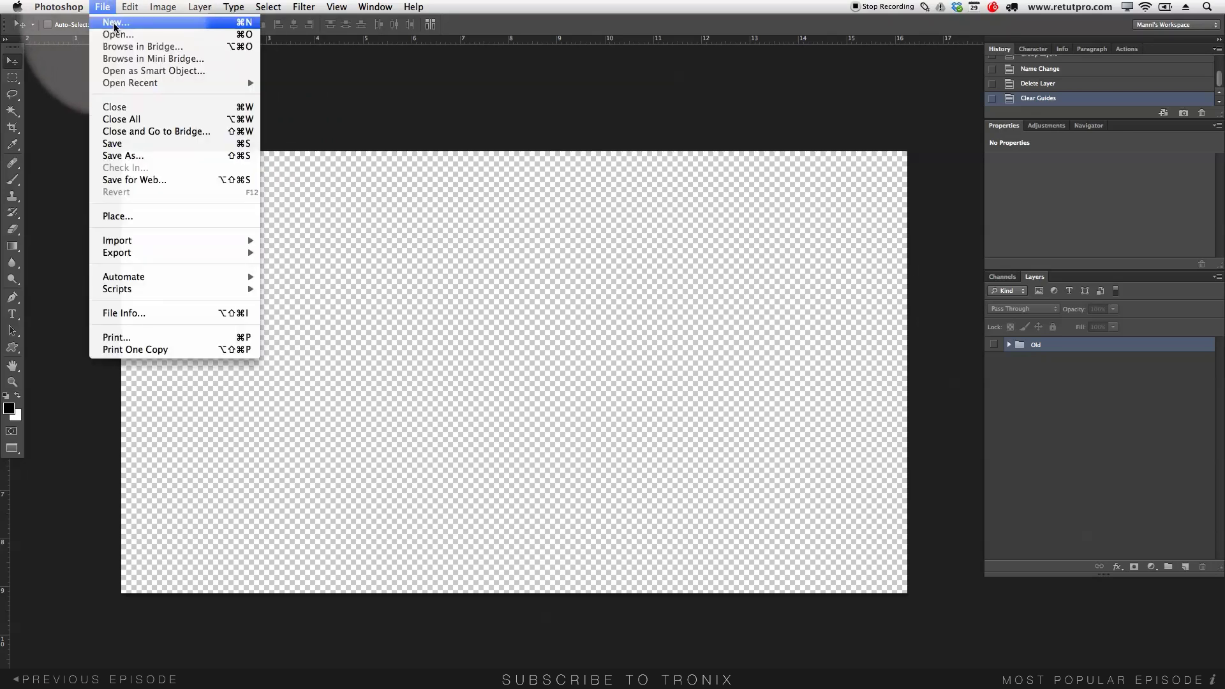
click(115, 23)
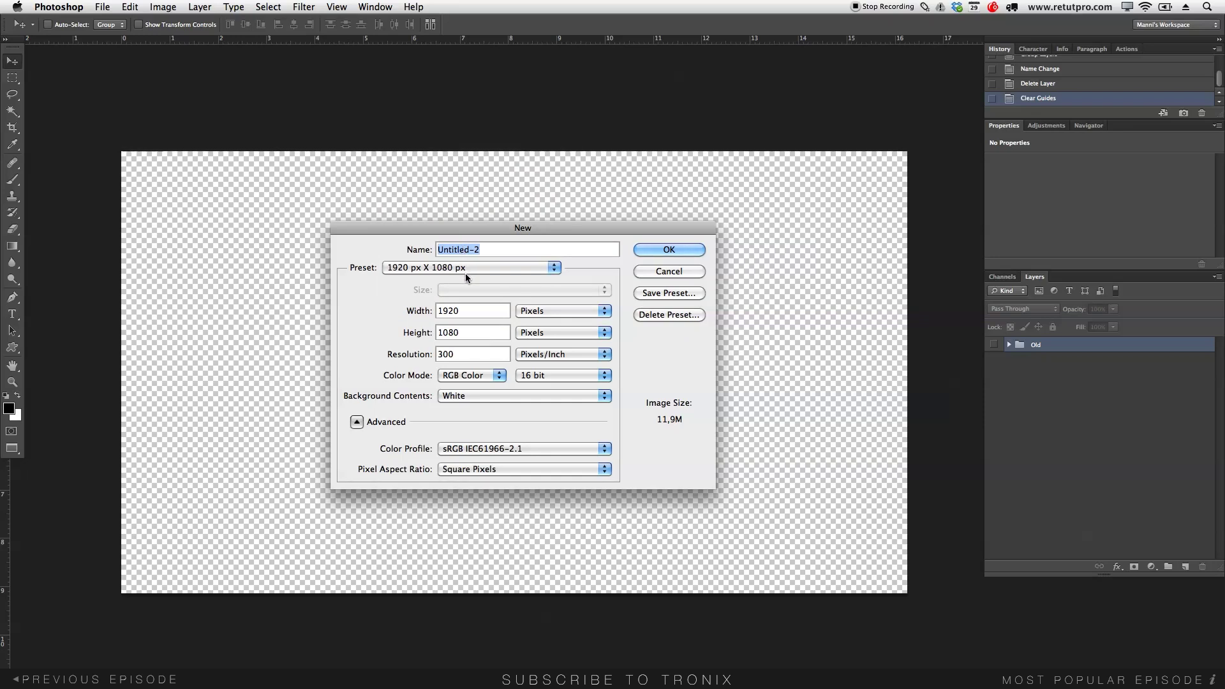
click(668, 273)
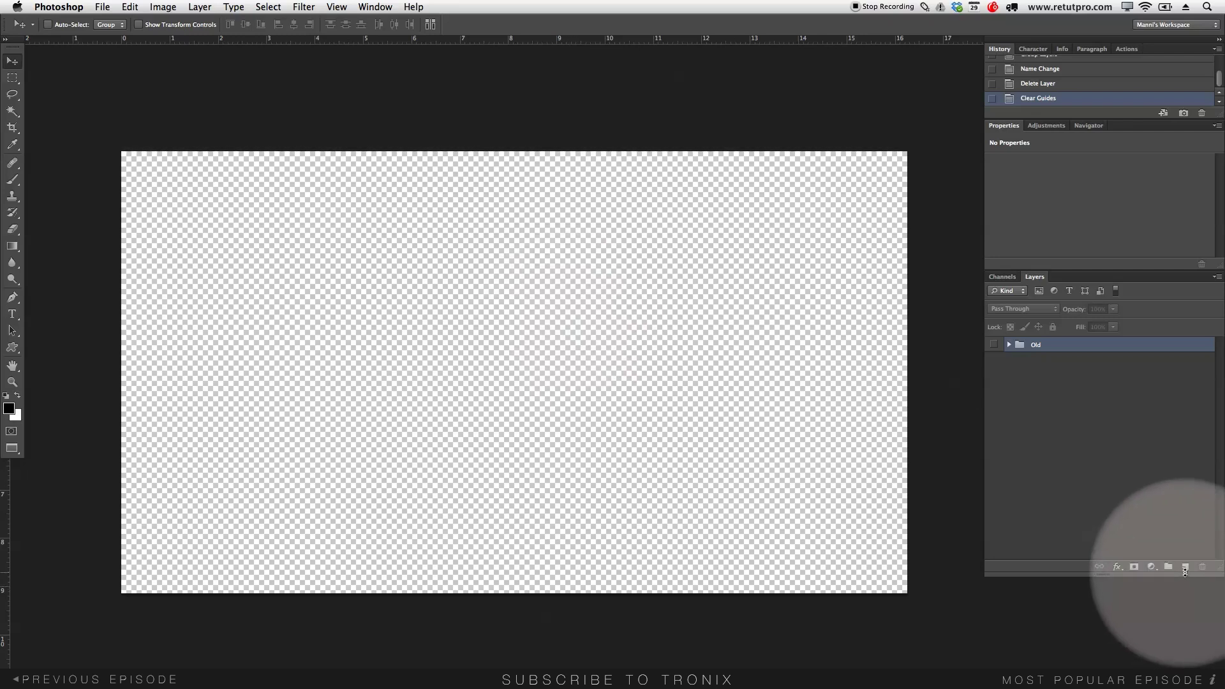
Create a new layer above the Old group and name it Start.
click(1185, 569)
double_click(1064, 354)
key(BackSpace)
text(Start)
key(Return)
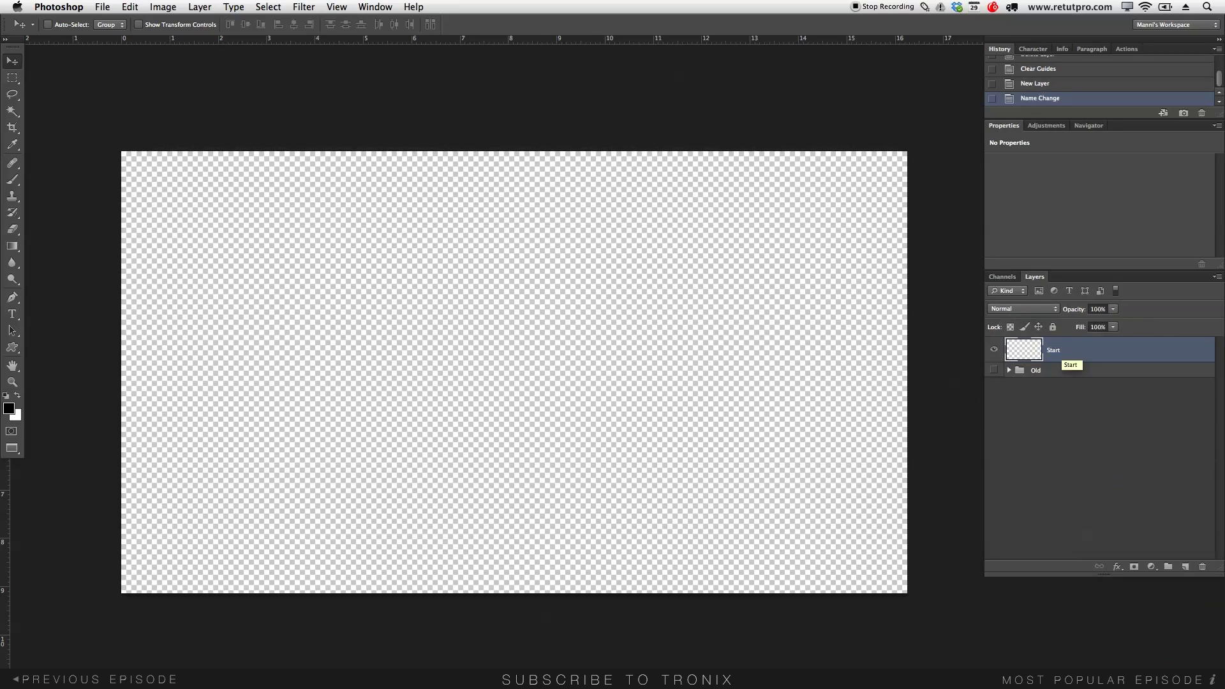
click(1098, 357)
Select the entire canvas with the Rectangular Marquee, fill the Start layer with white and deselect.
click(13, 78)
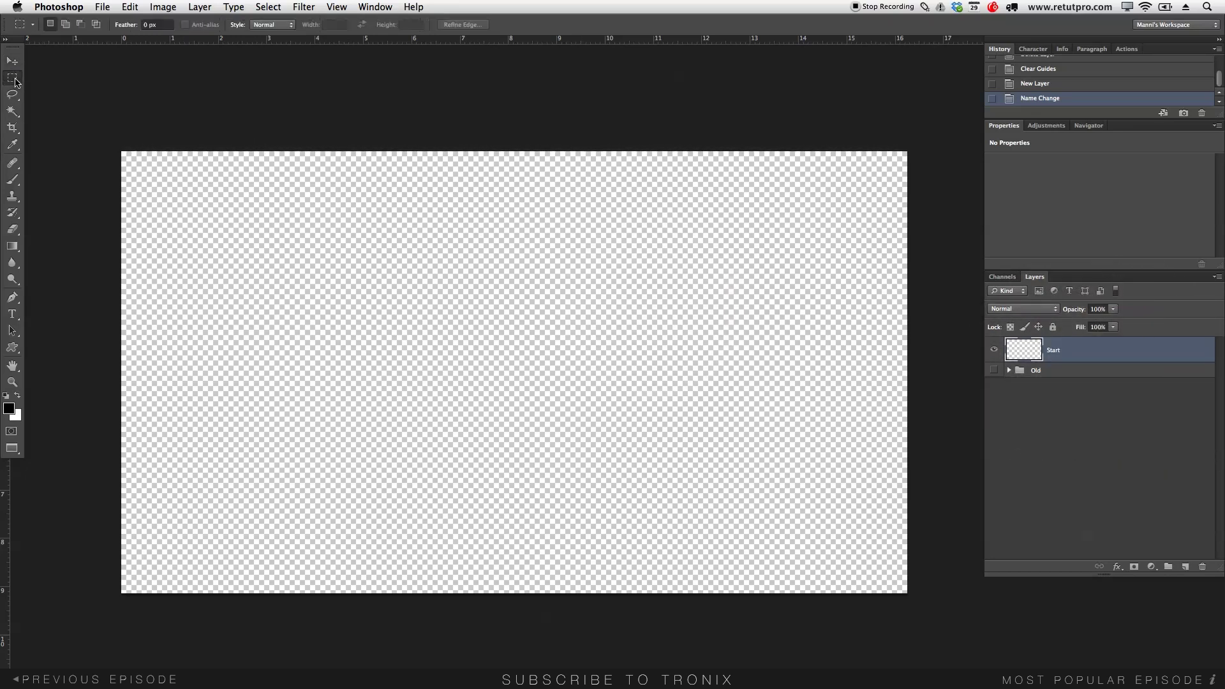
drag(123, 153, 910, 582)
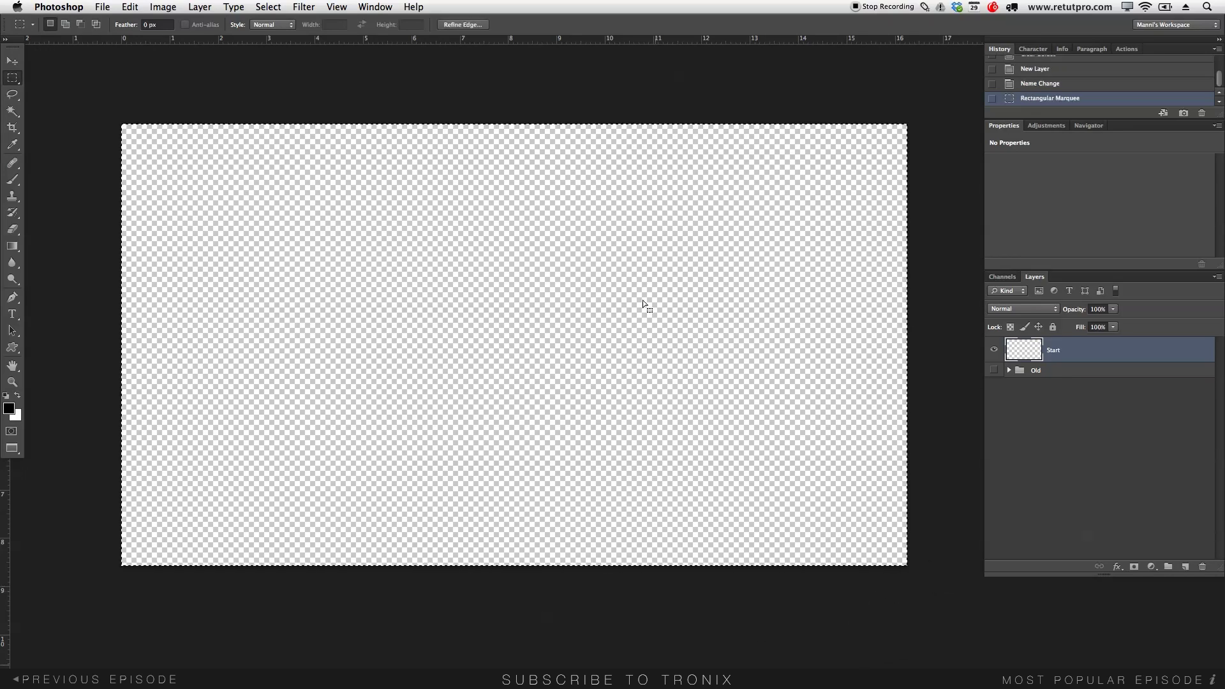
right_click(537, 256)
click(562, 419)
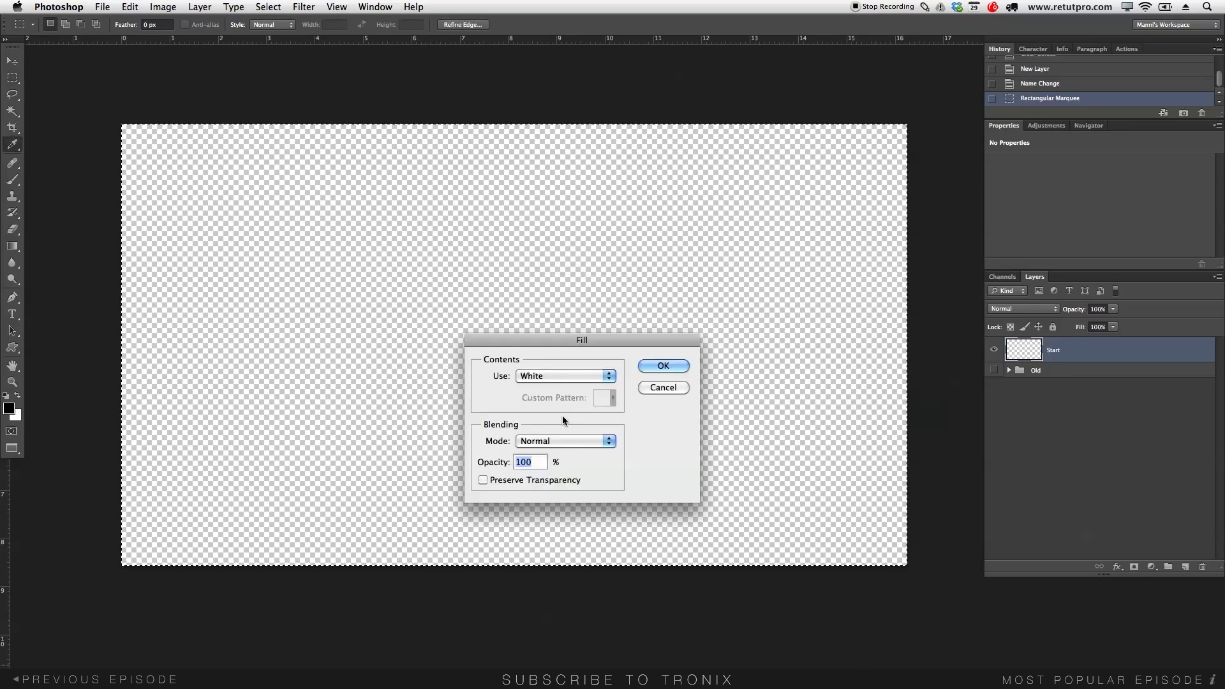
click(546, 377)
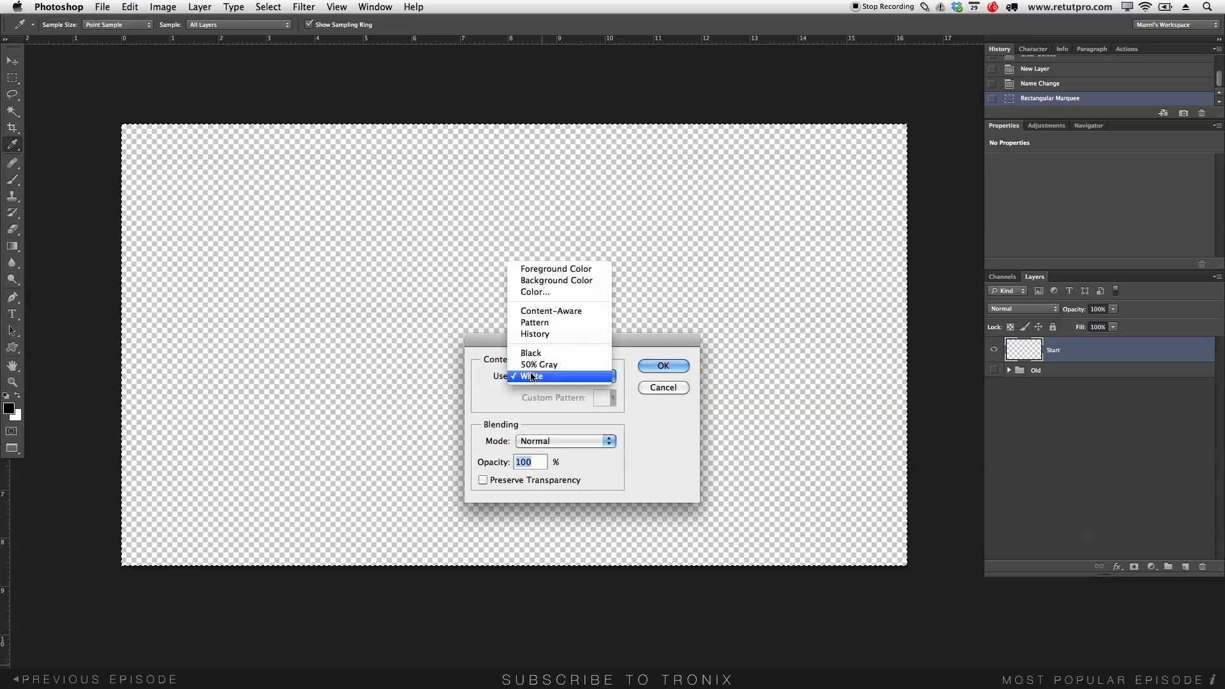
click(535, 376)
click(642, 367)
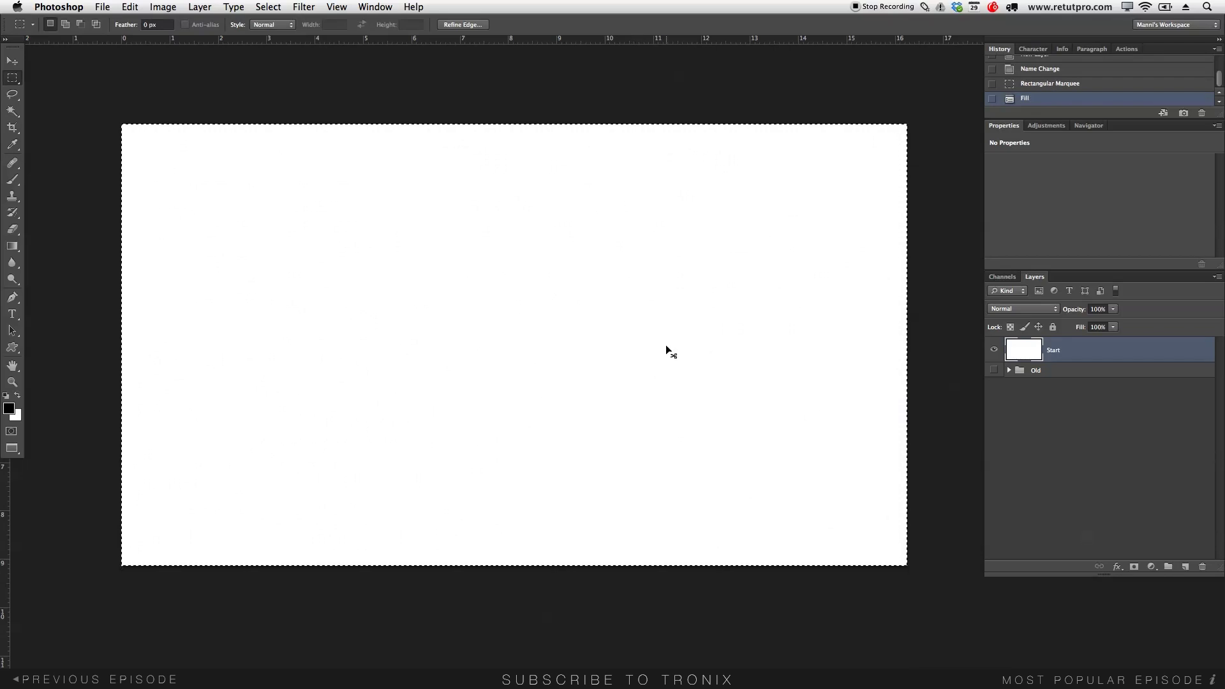
key(super+d)
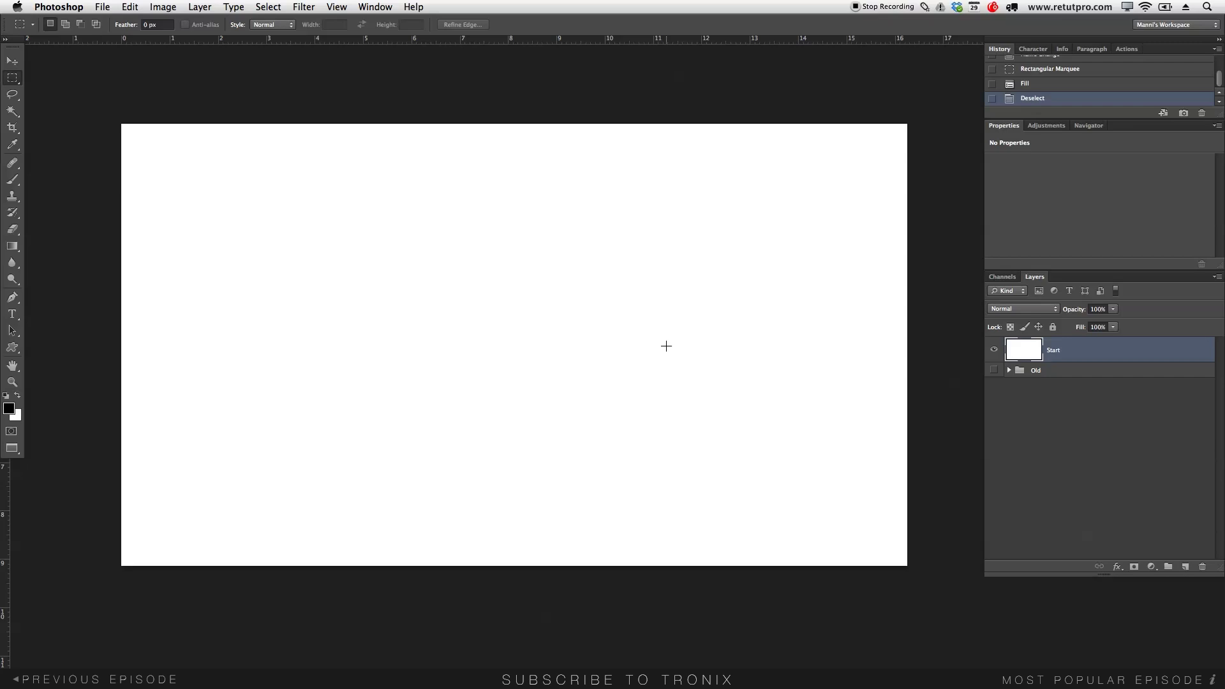
Draw a text box across most of the canvas and enter the text "Floral Theory" in it.
drag(665, 345, 674, 360)
key(t)
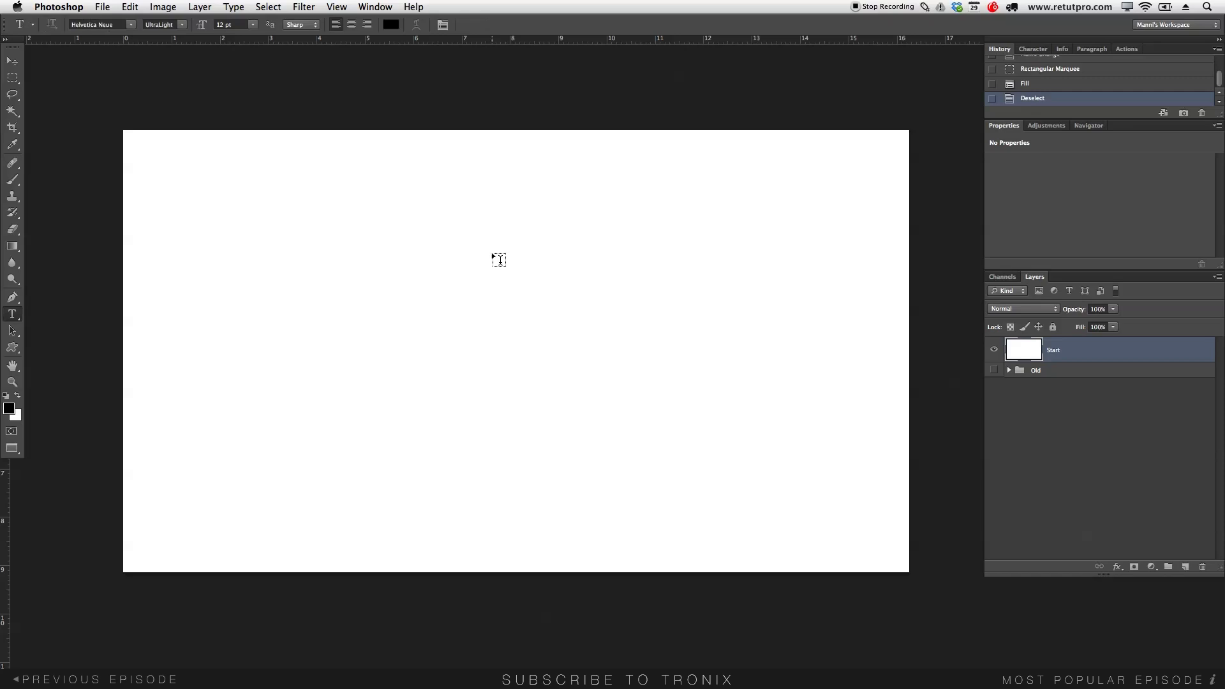
drag(213, 205, 850, 446)
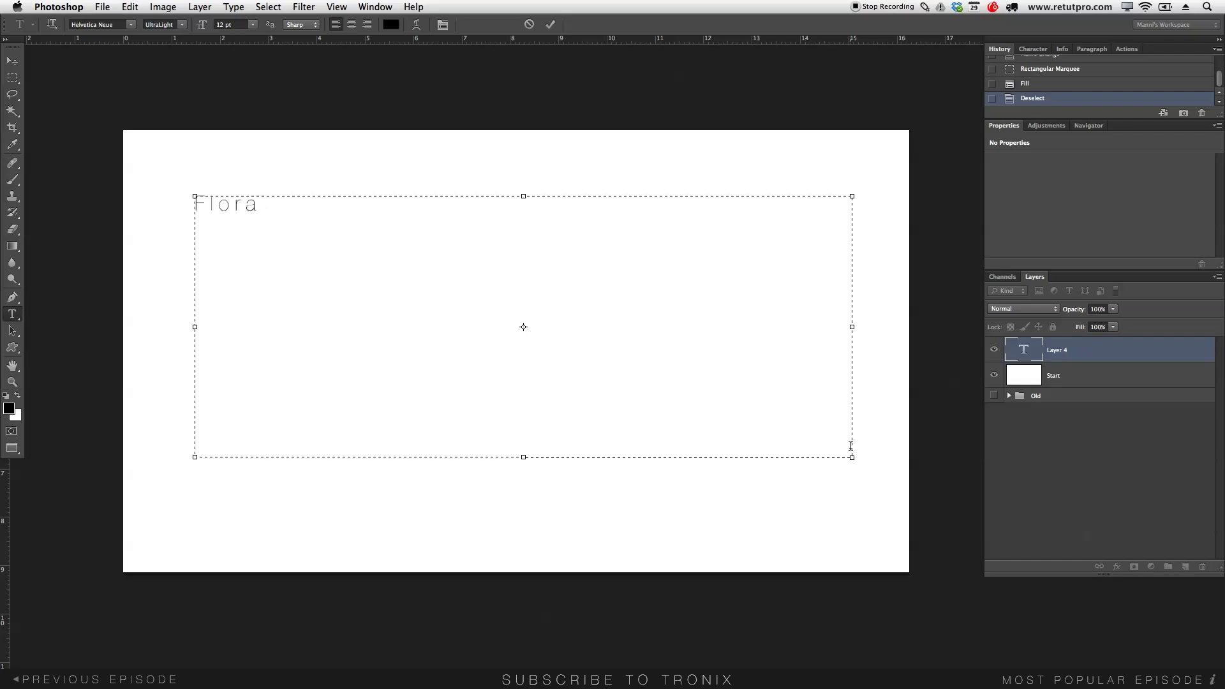
text(her)
Set all of the Floral Theory text to the Brannboll Fet font at 31 pt.
key(super+a)
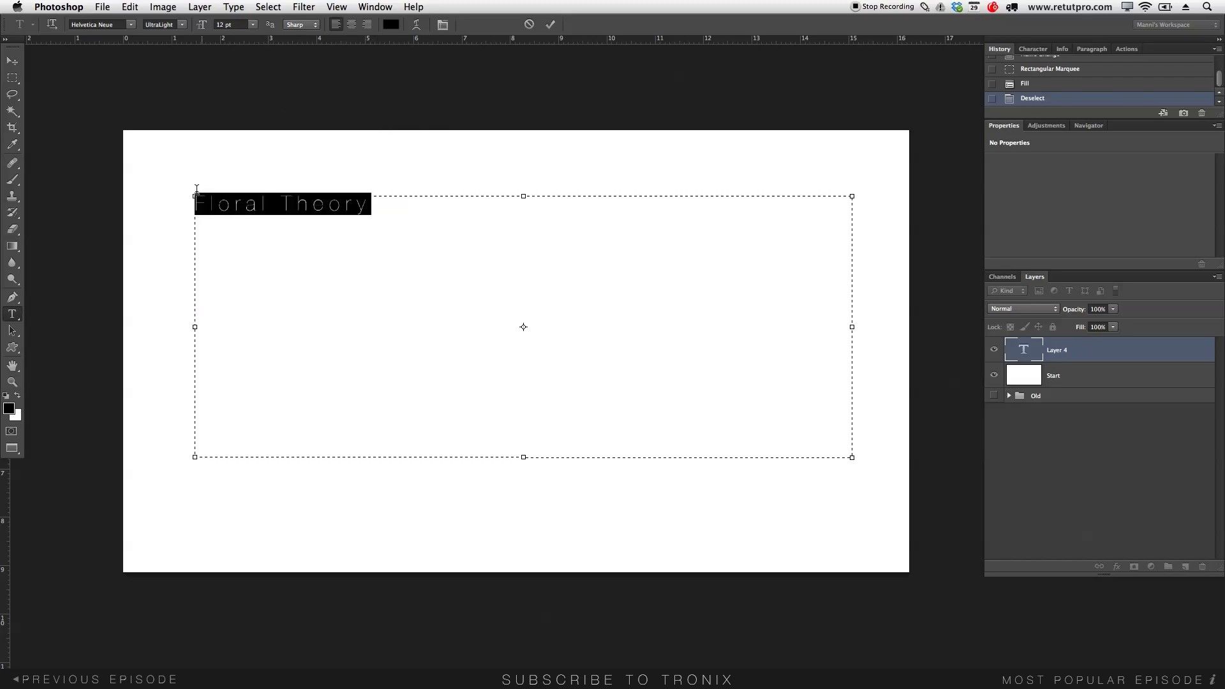
click(133, 25)
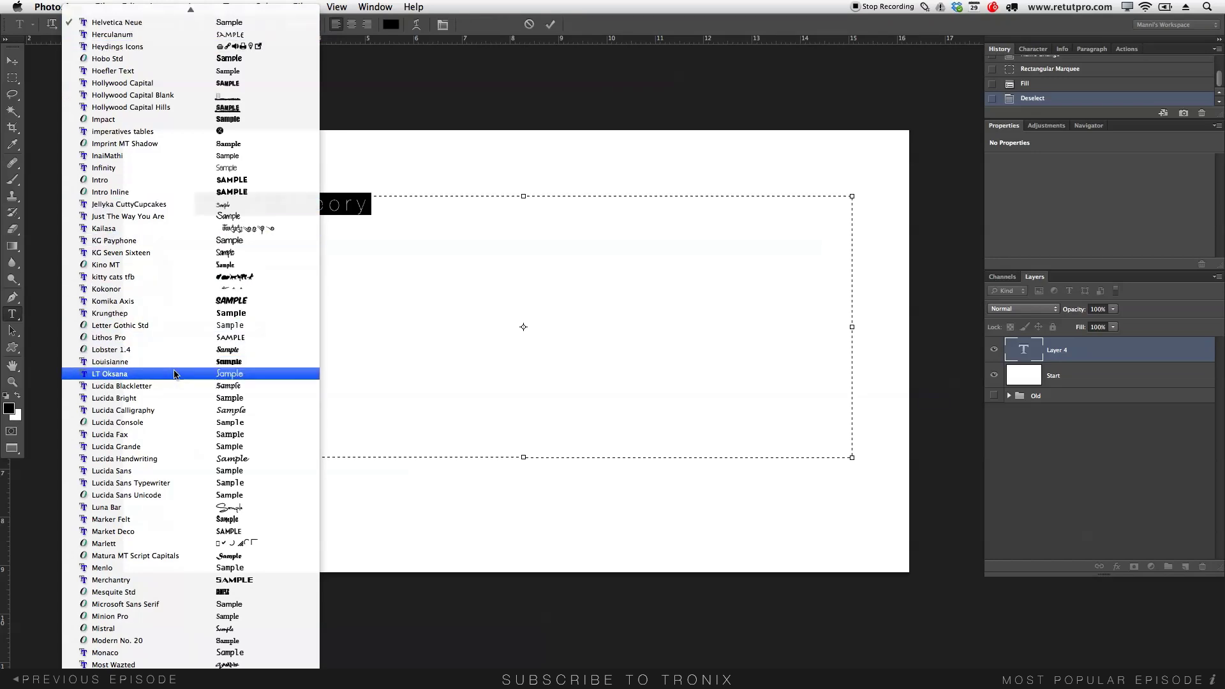
scroll(171, 346, up, 10)
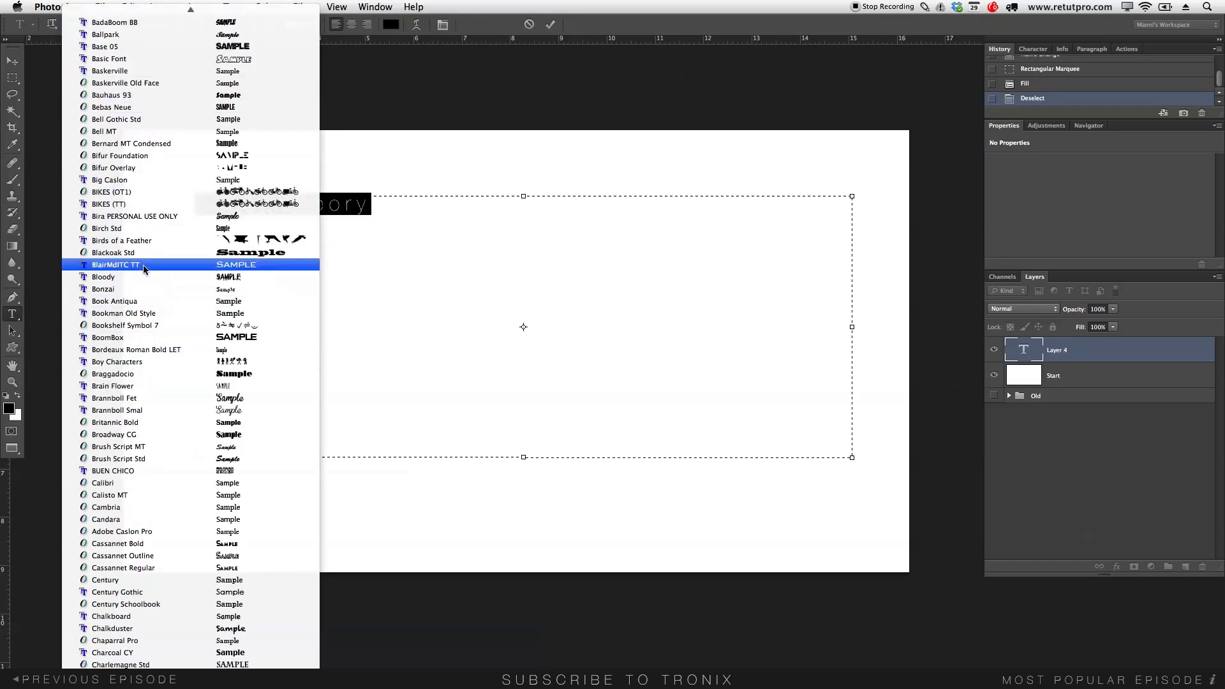
click(121, 398)
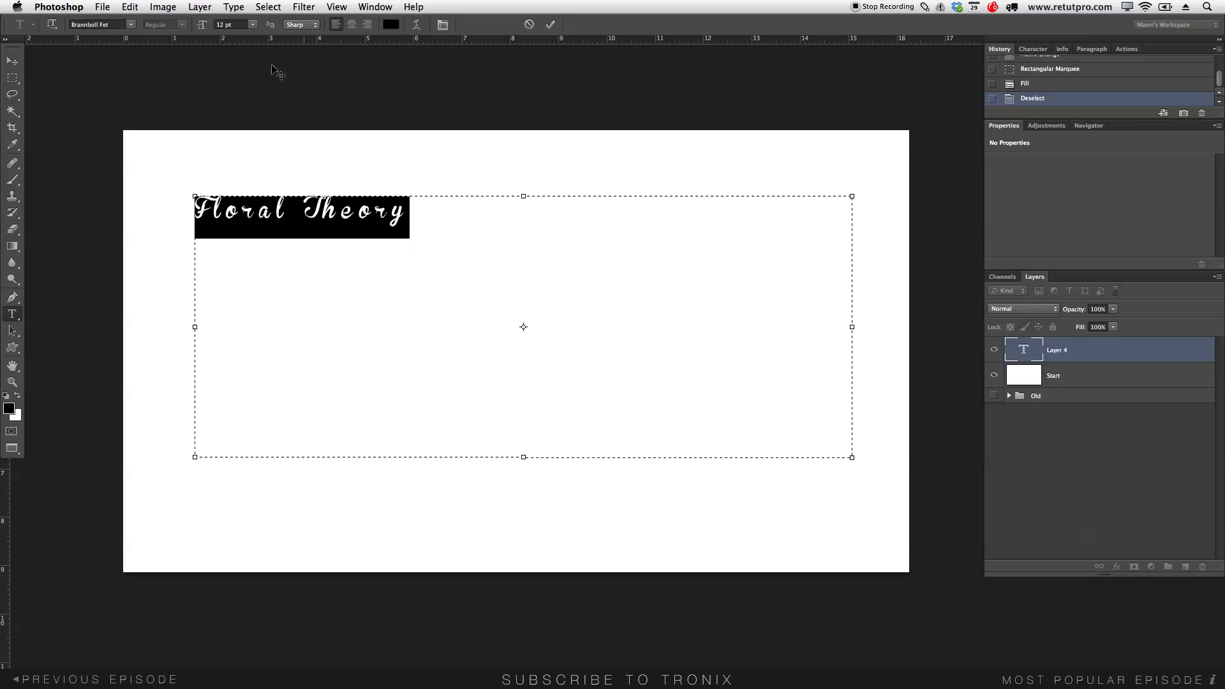
mouse_move(204, 24)
mouse_down()
mouse_move(224, 26)
mouse_move(234, 51)
mouse_move(202, 29)
mouse_up()
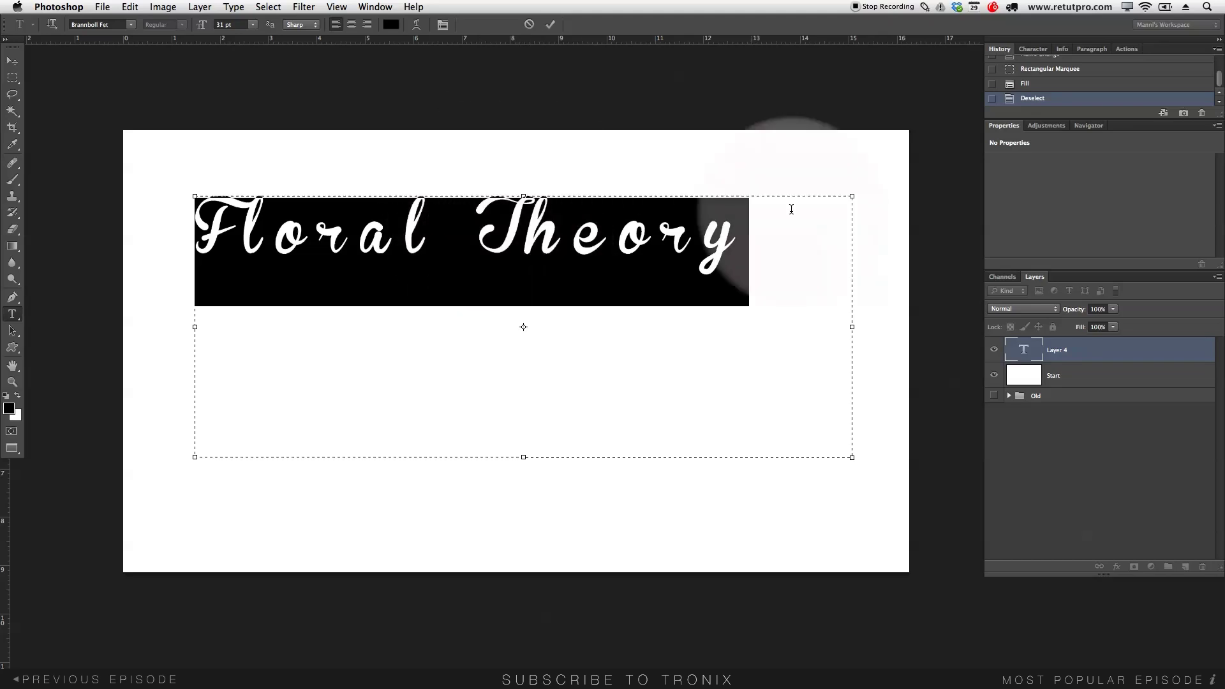
Apply faux italic to the Floral Theory text and set its tracking to -20.
click(1035, 51)
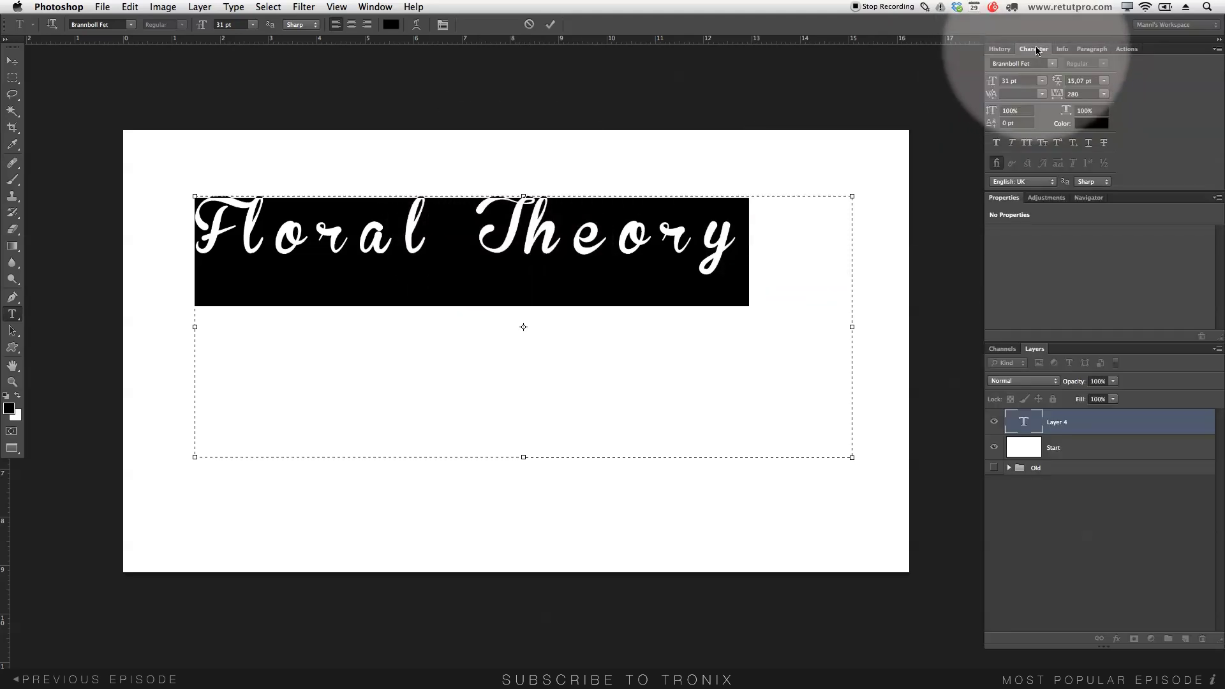
click(1010, 144)
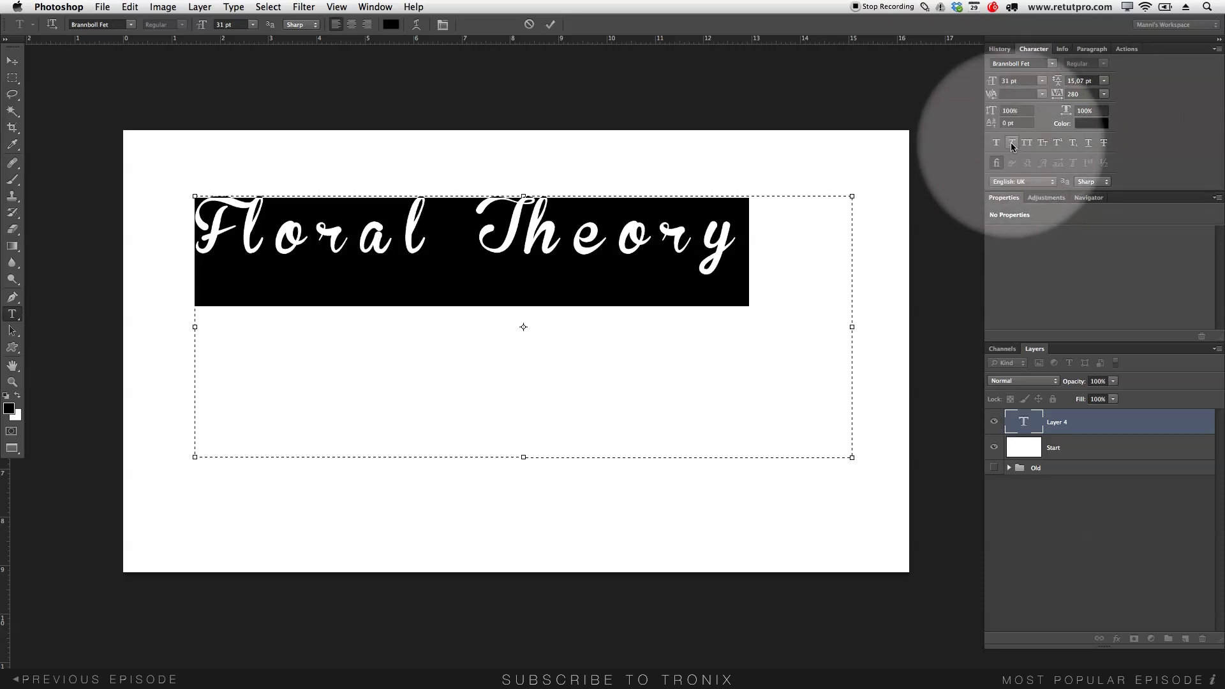
click(1012, 144)
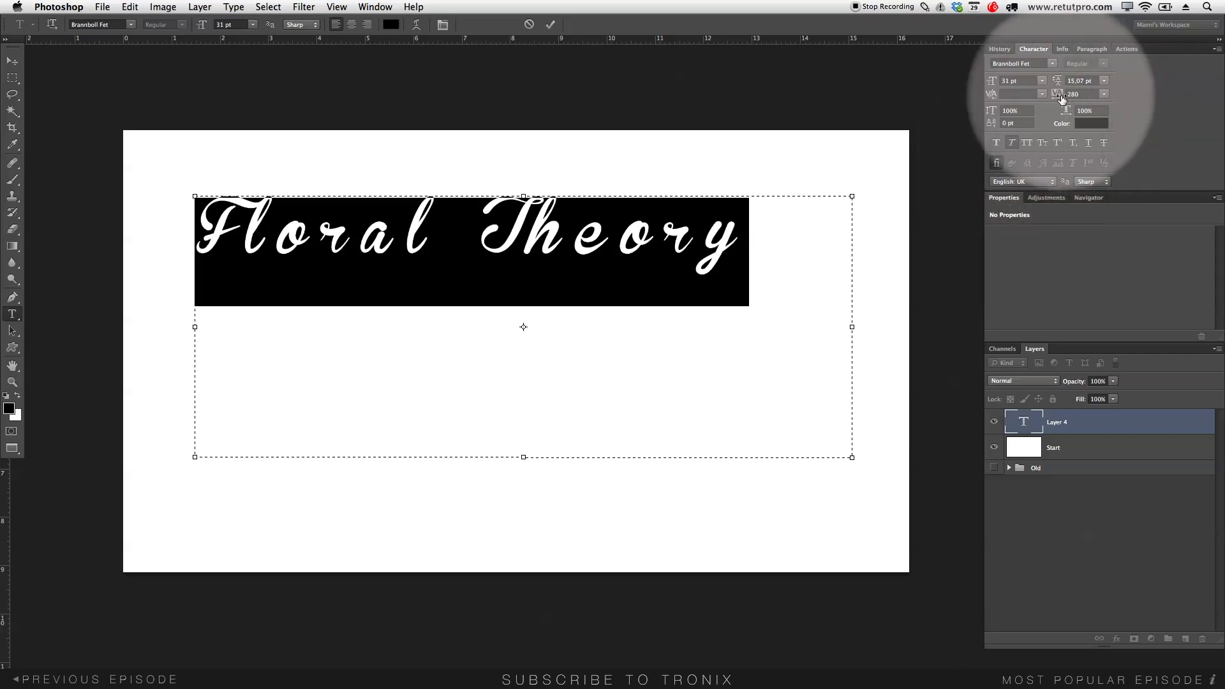
drag(1059, 96, 1052, 100)
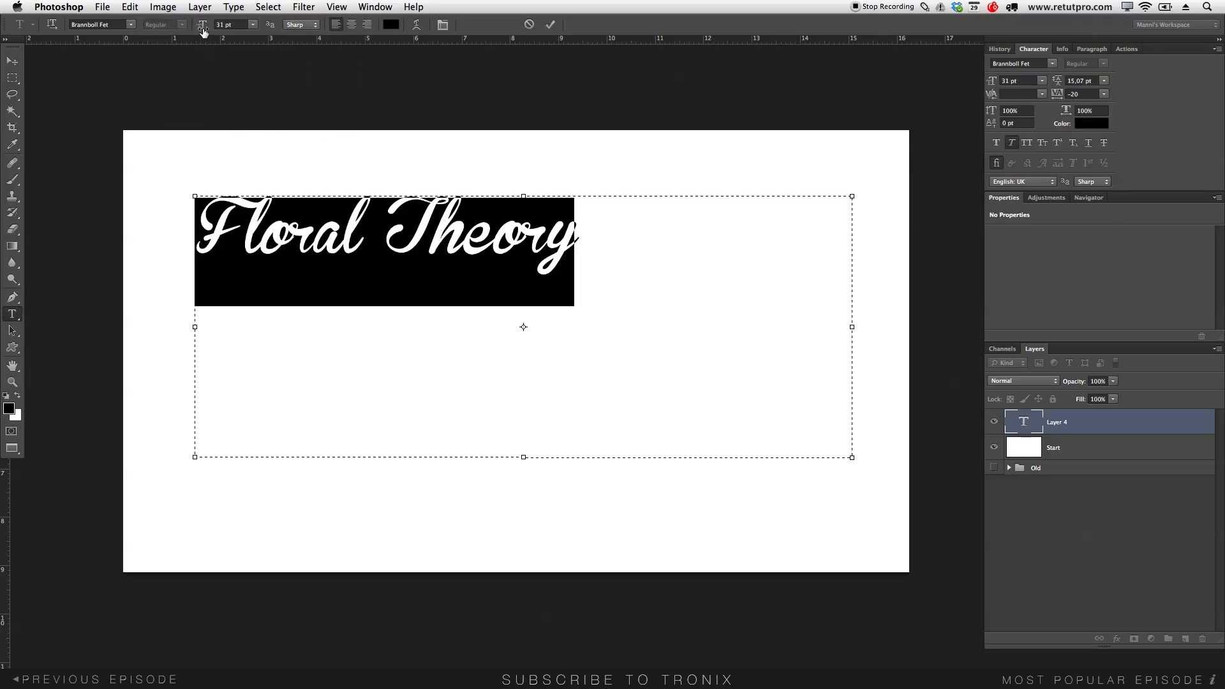
Set the Floral Theory text size to 35 pt and commit the text edit.
drag(202, 27, 204, 28)
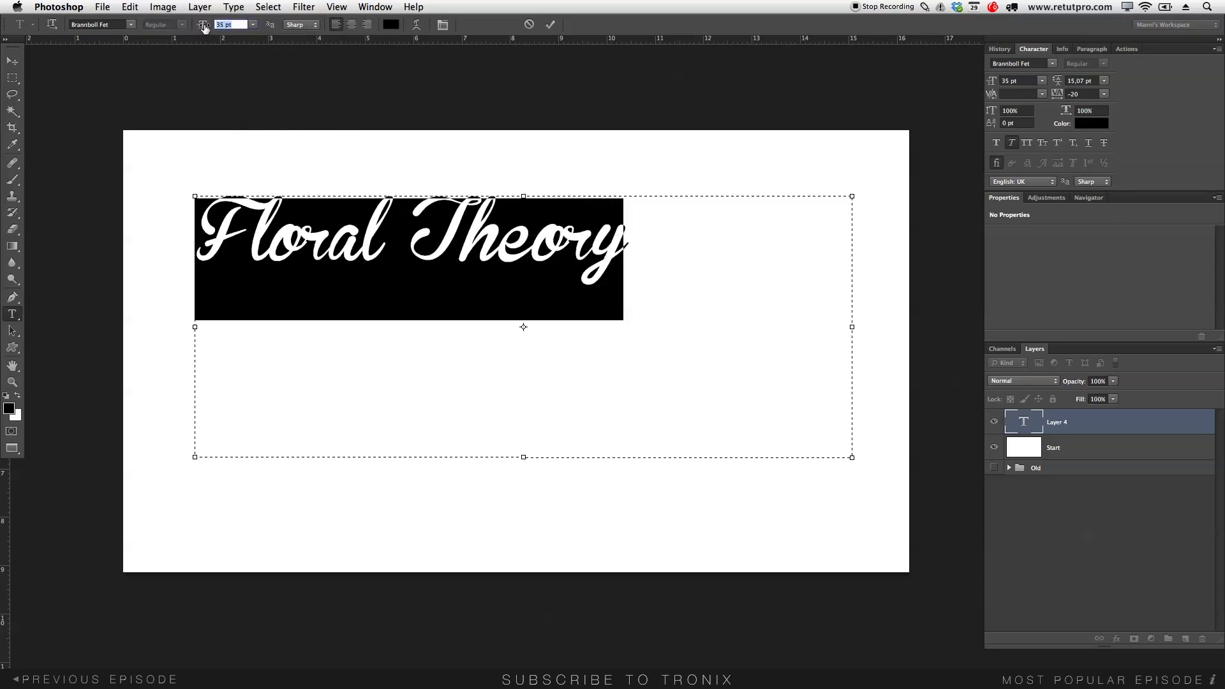
click(548, 25)
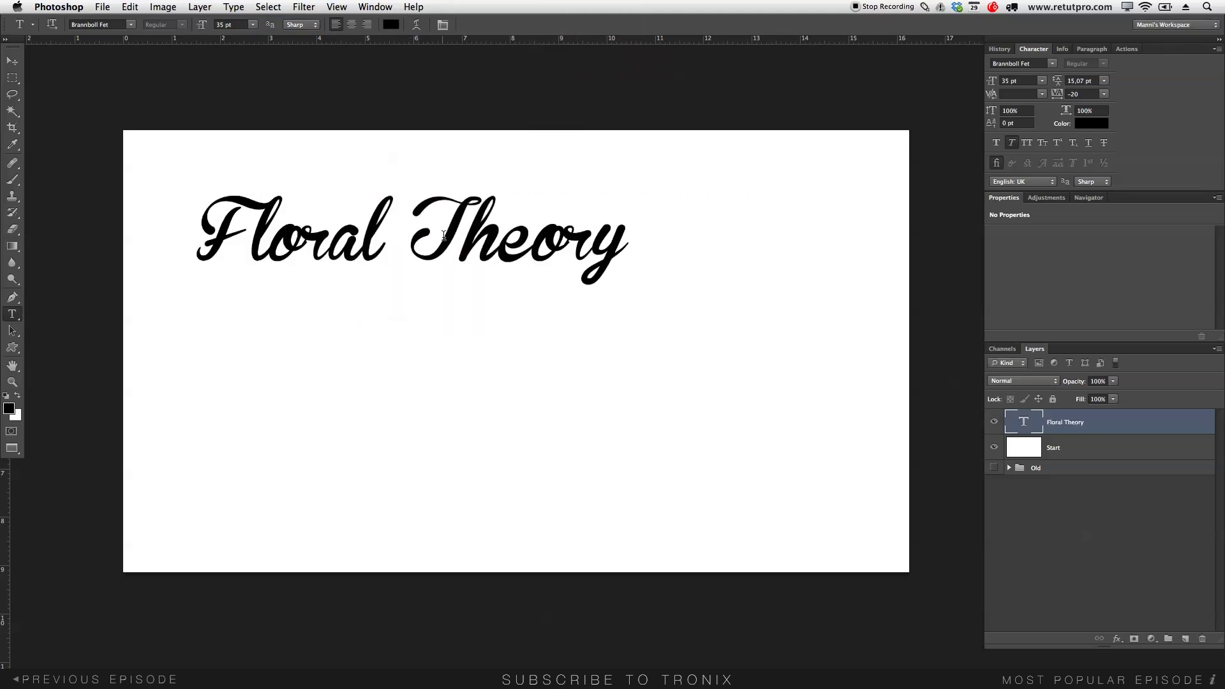
click(390, 25)
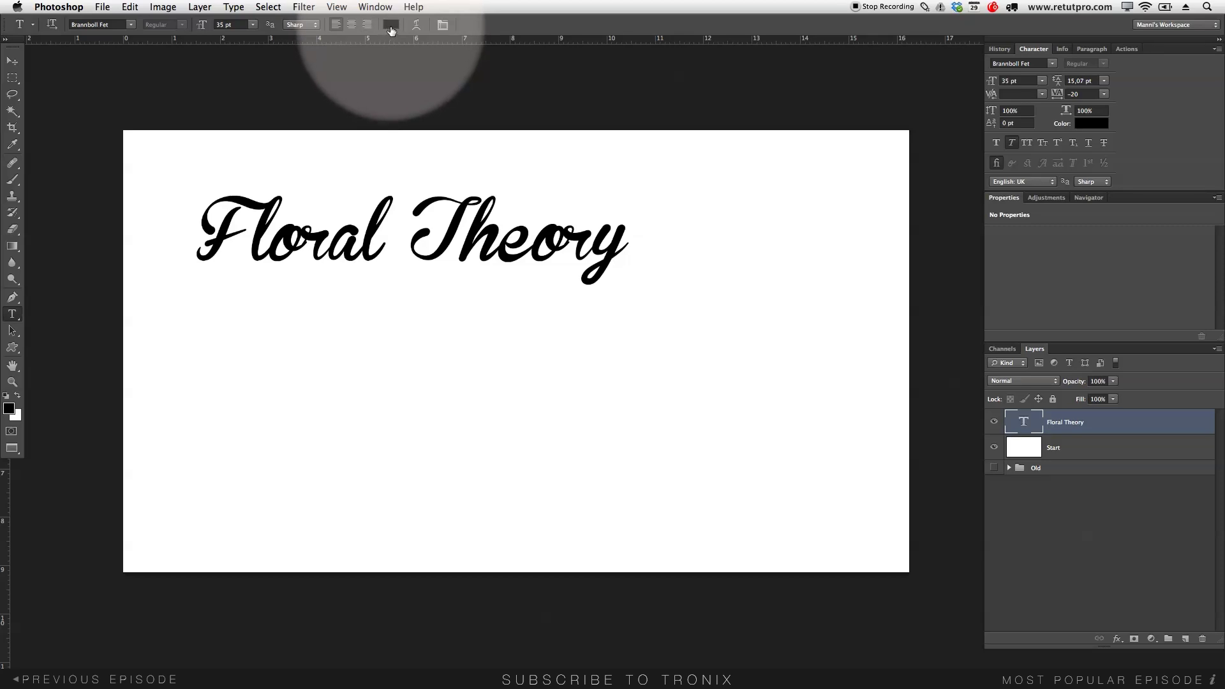
Move the Floral Theory text to about the middle of the canvas with the Move tool.
click(12, 61)
drag(312, 246, 408, 282)
drag(453, 332, 407, 329)
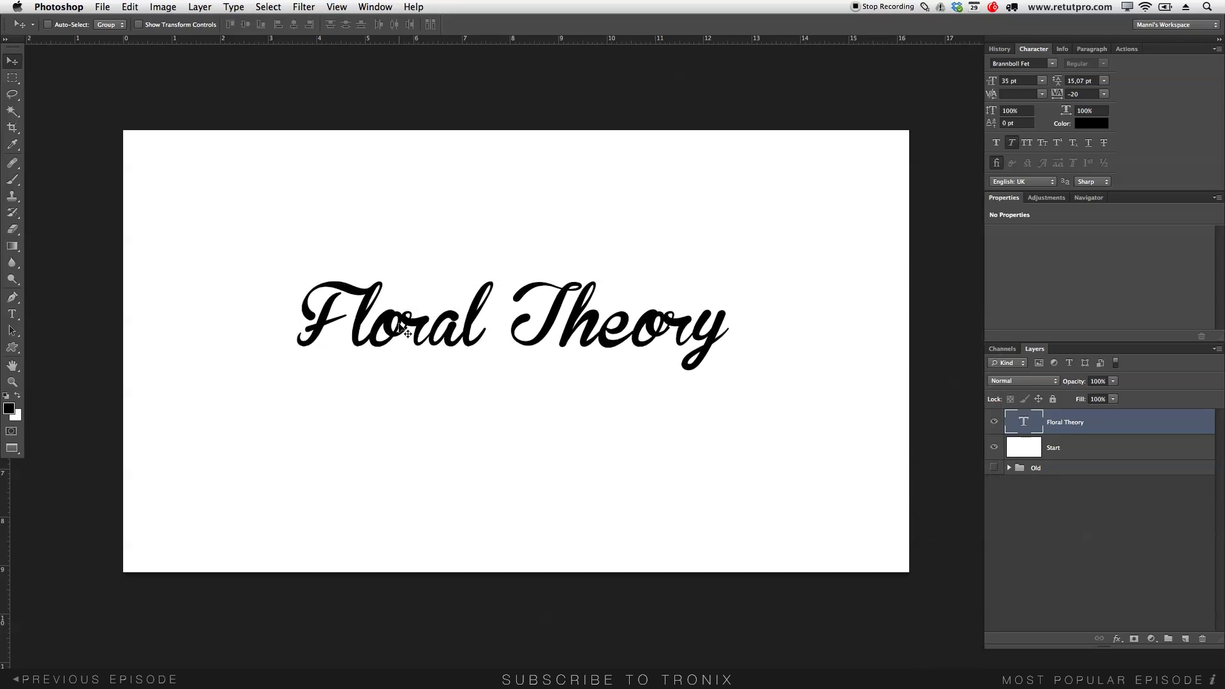
Add a horizontal guide at 50% of the canvas height.
click(344, 7)
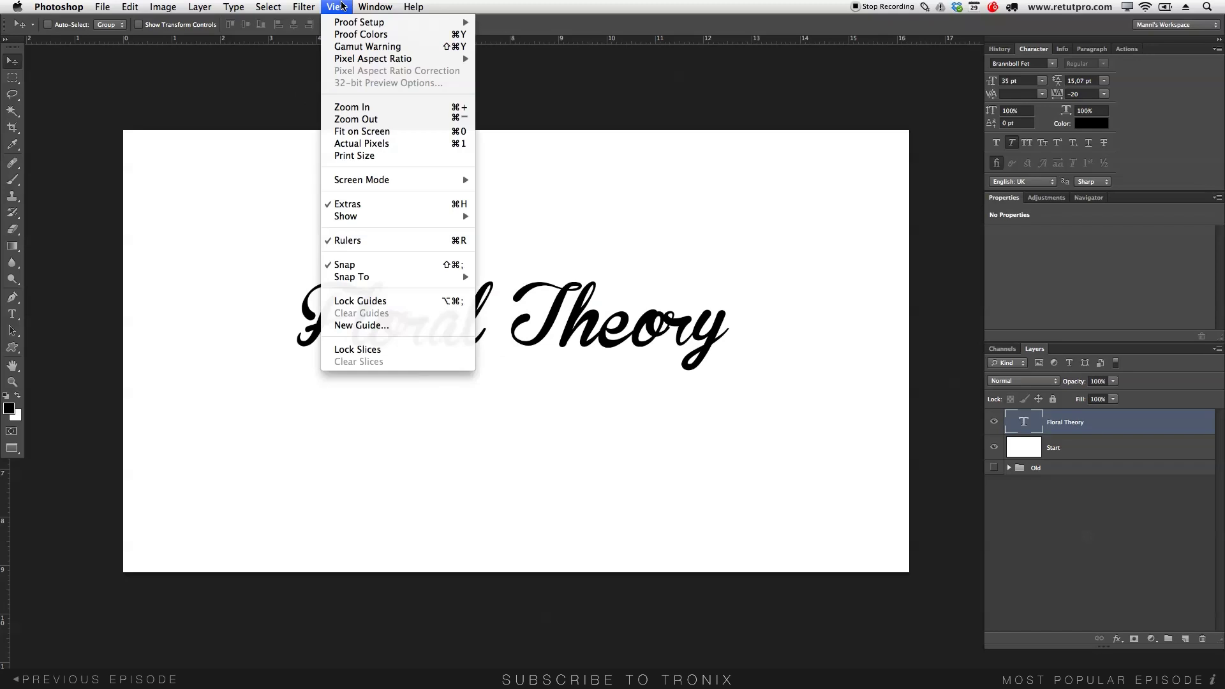
click(358, 325)
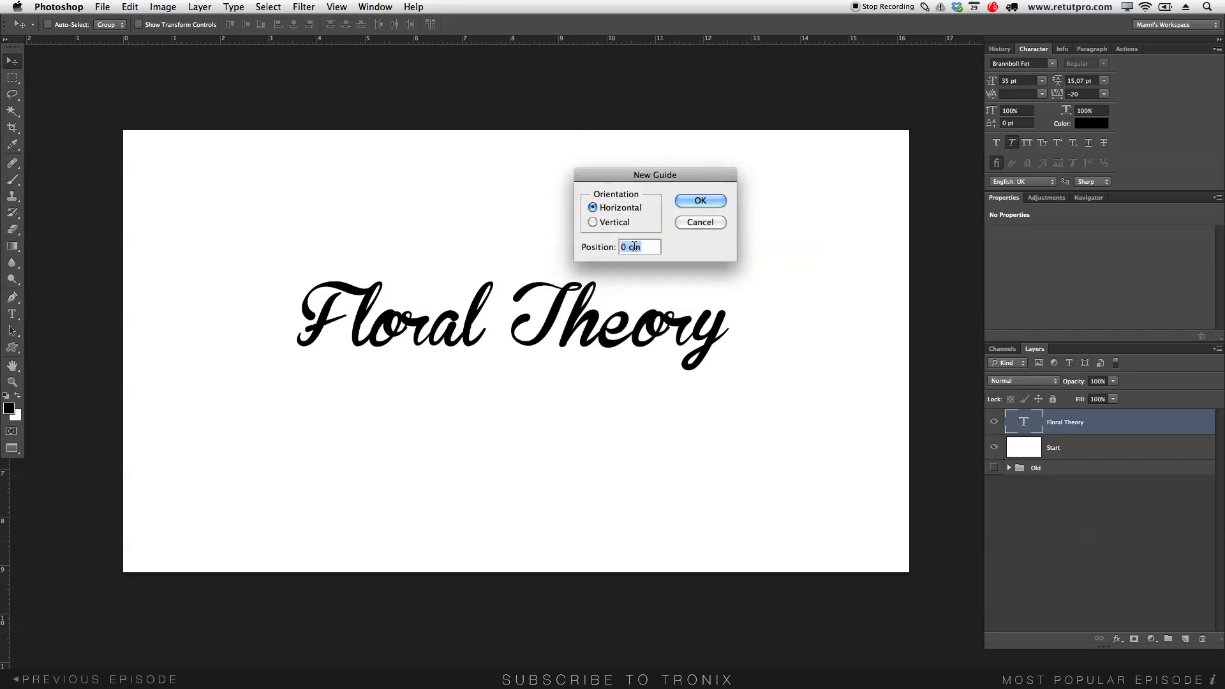
text(50%)
click(705, 203)
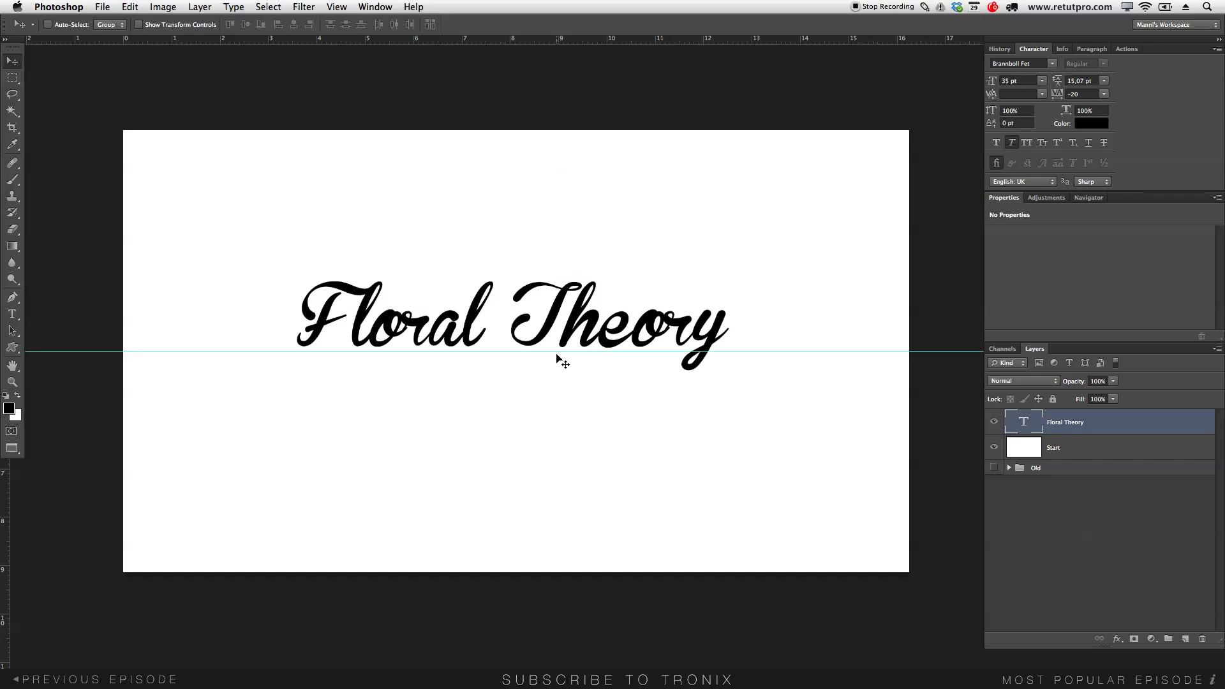
Add a vertical guide at 50% of the canvas width and shift the Floral Theory text slightly right around it.
click(337, 6)
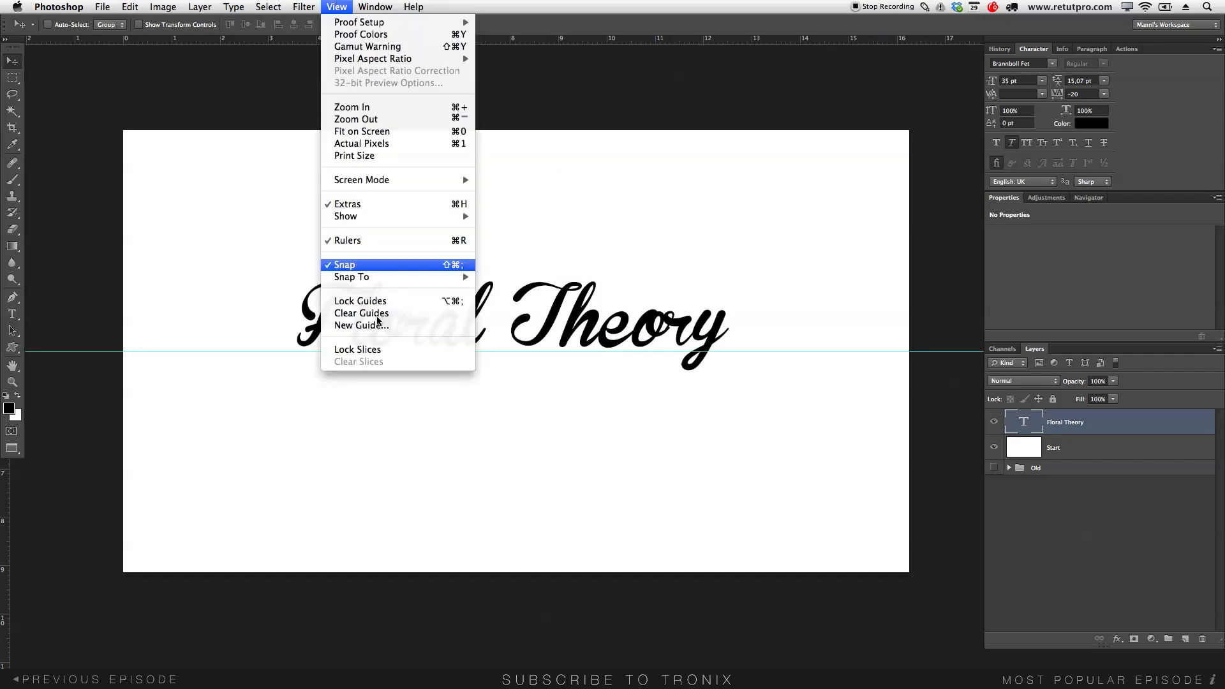
click(389, 325)
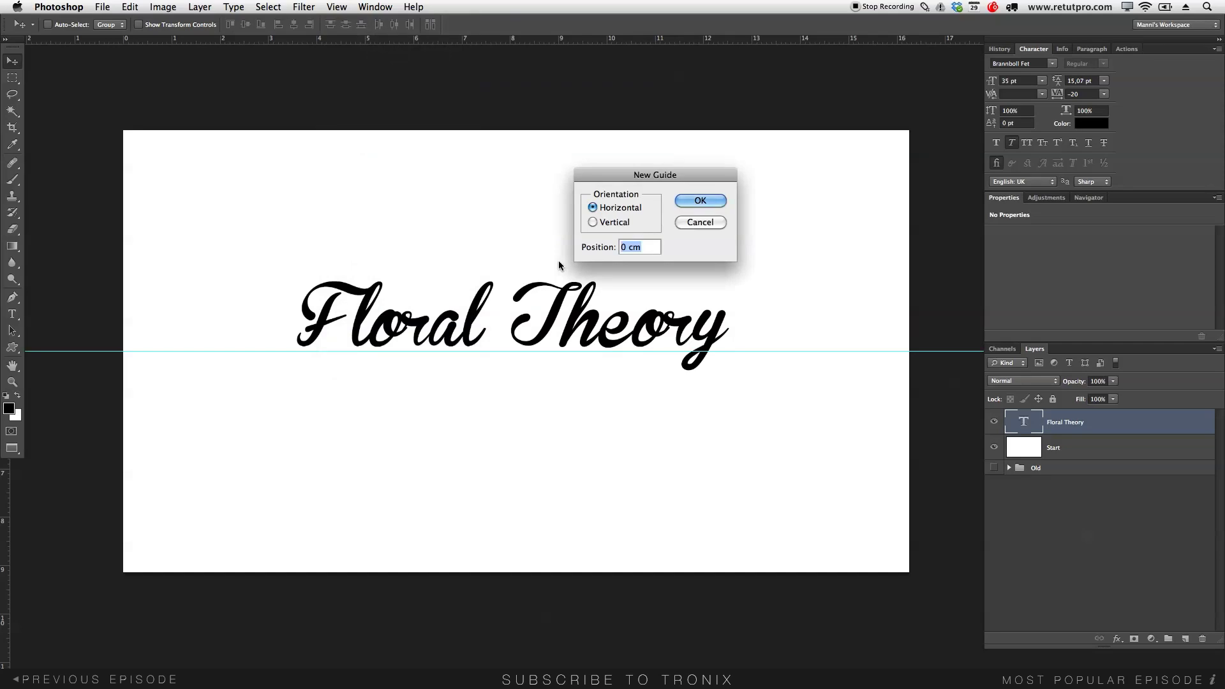
click(593, 222)
text(50%)
click(708, 201)
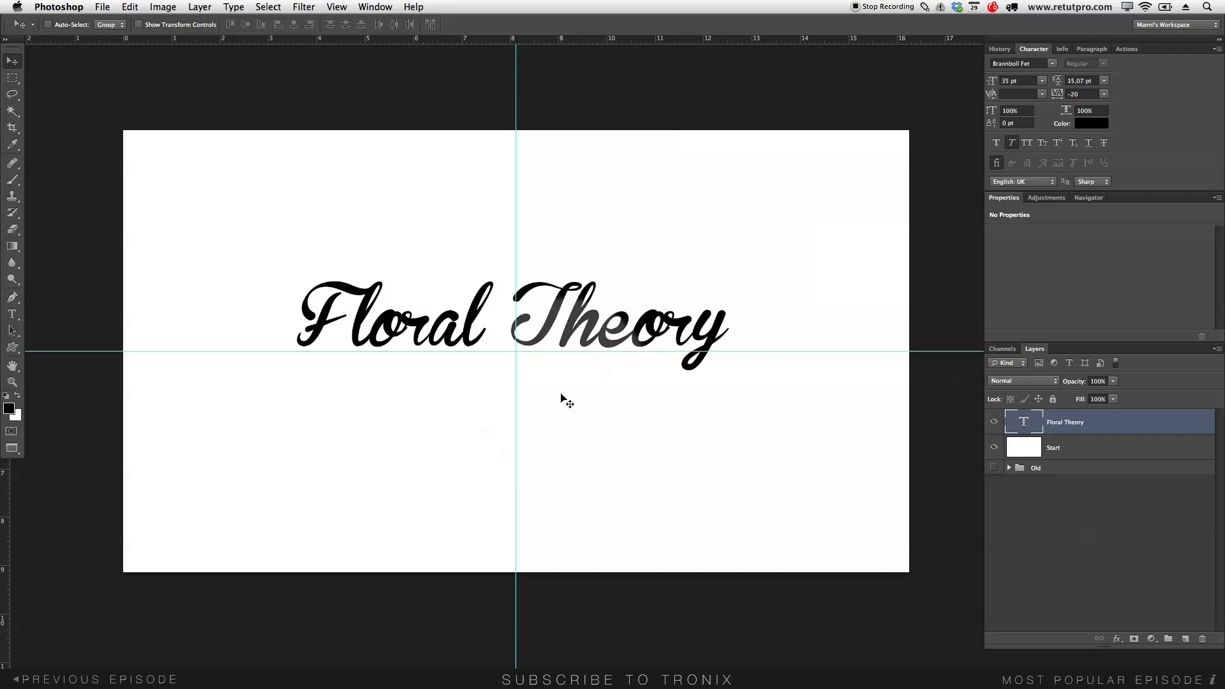
click(1088, 430)
drag(515, 313, 536, 319)
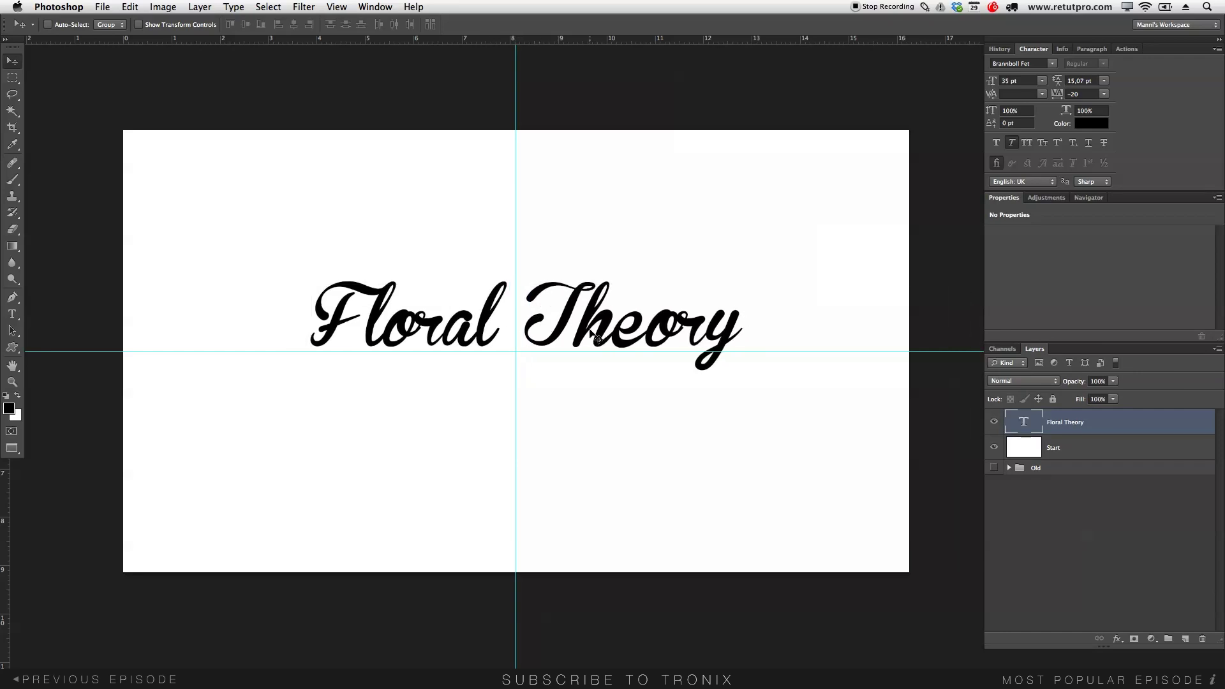
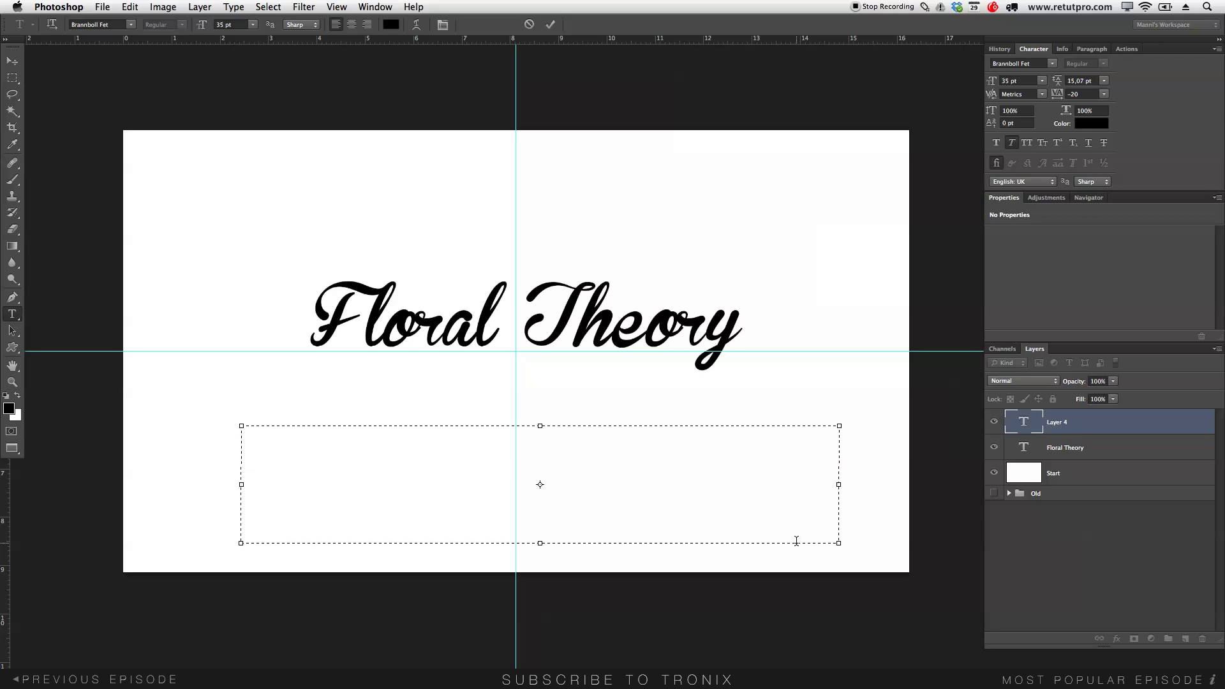
Enter "A BOUTIQOE FLORAL" in a wide text box below the Floral Theory text.
text(A)
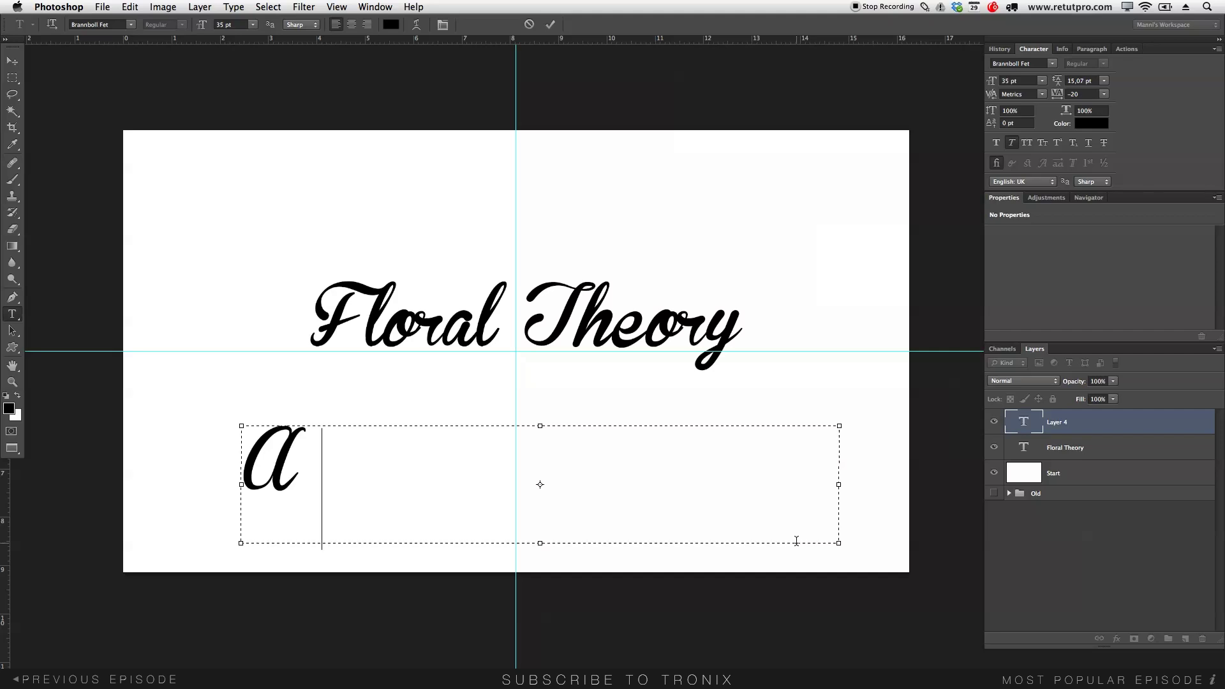
text(BOU)
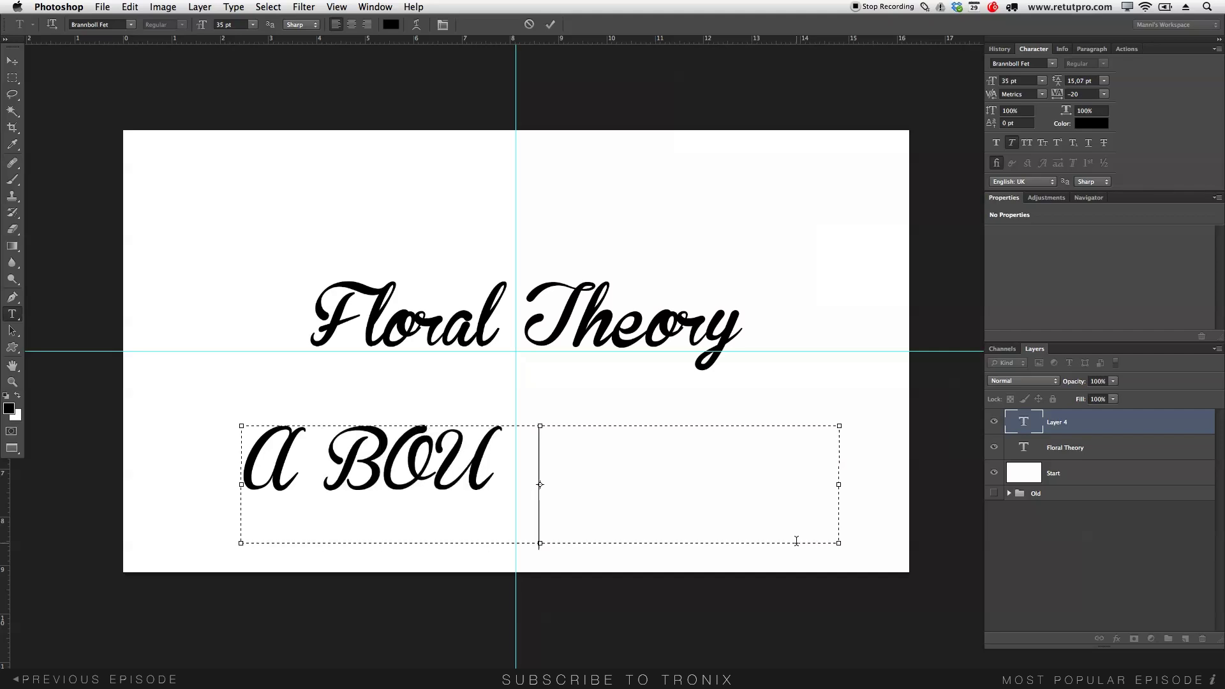
text(TIQOE)
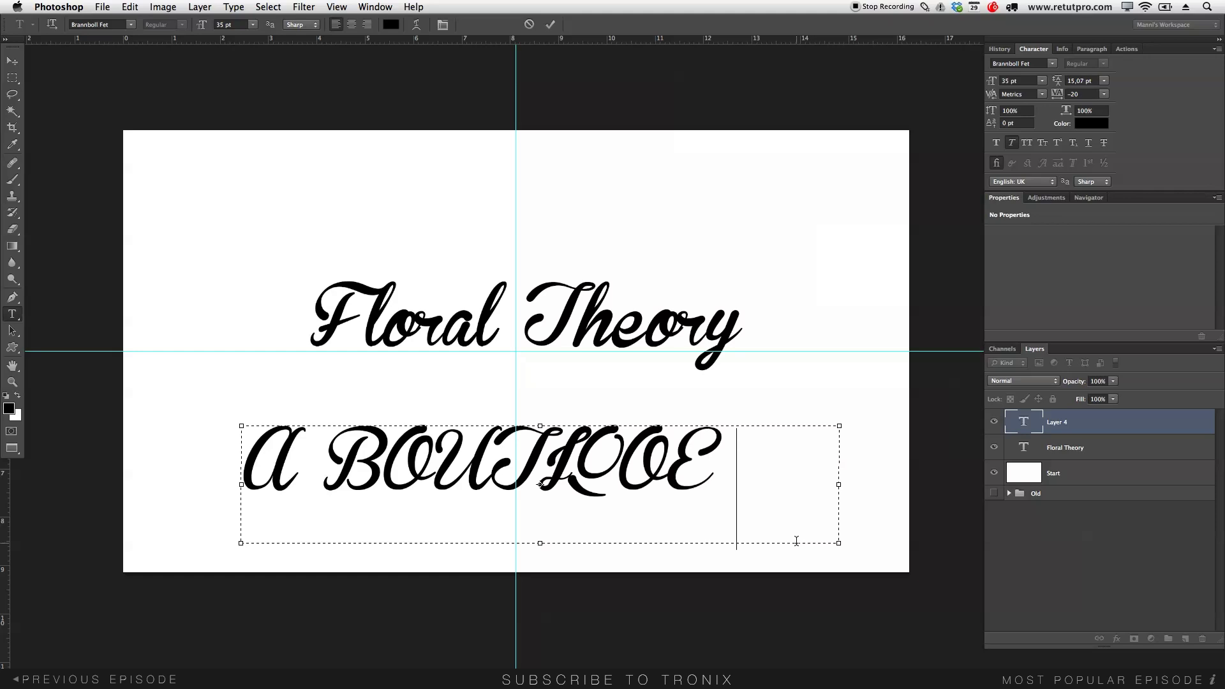
text( F)
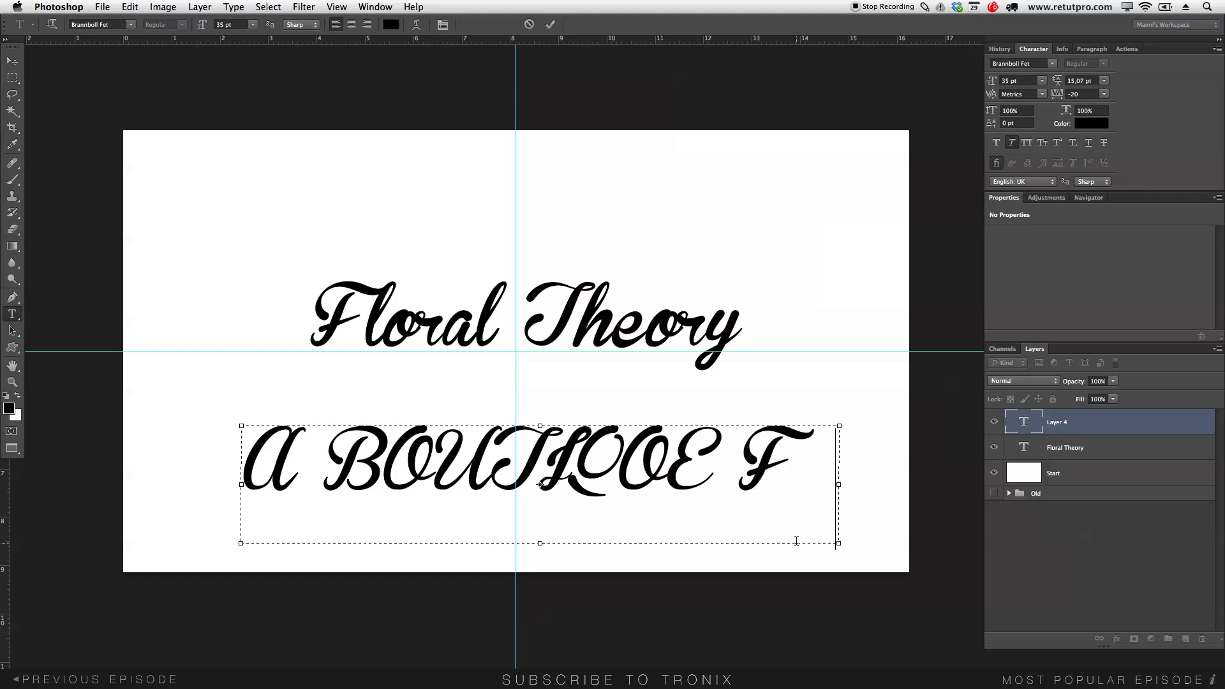
text(LOR)
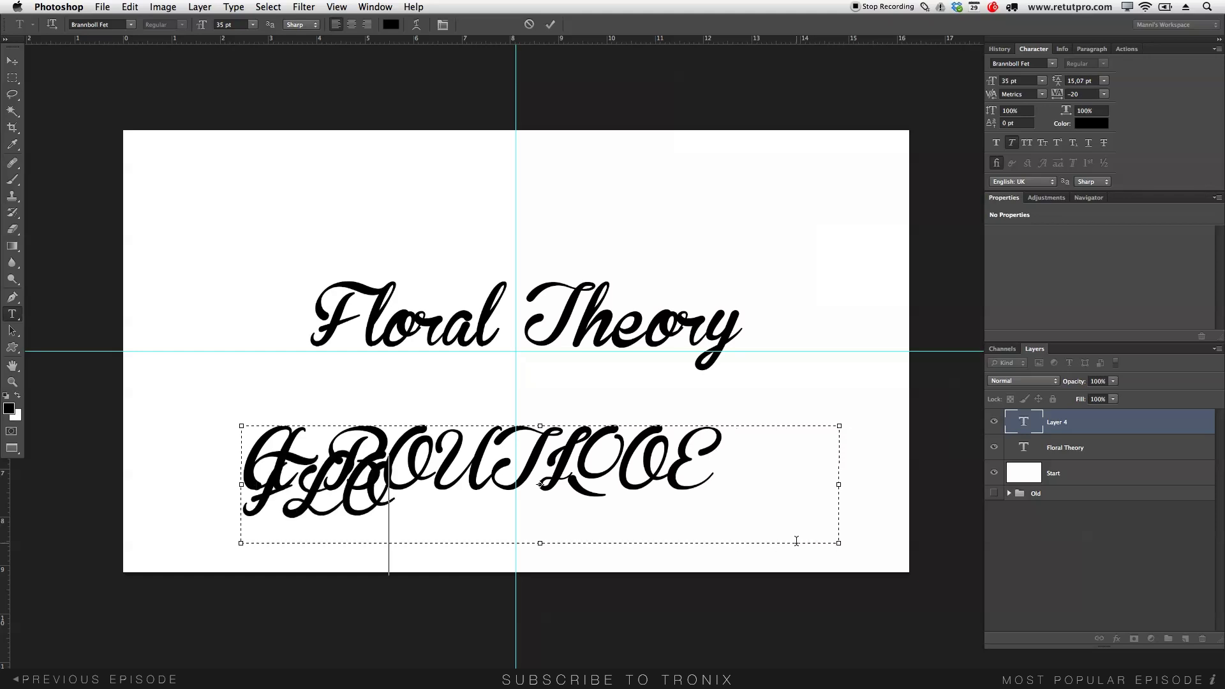
text(AL)
Set the whole tagline to 12 pt in the Helvetica Neue font.
key(ctrl+a)
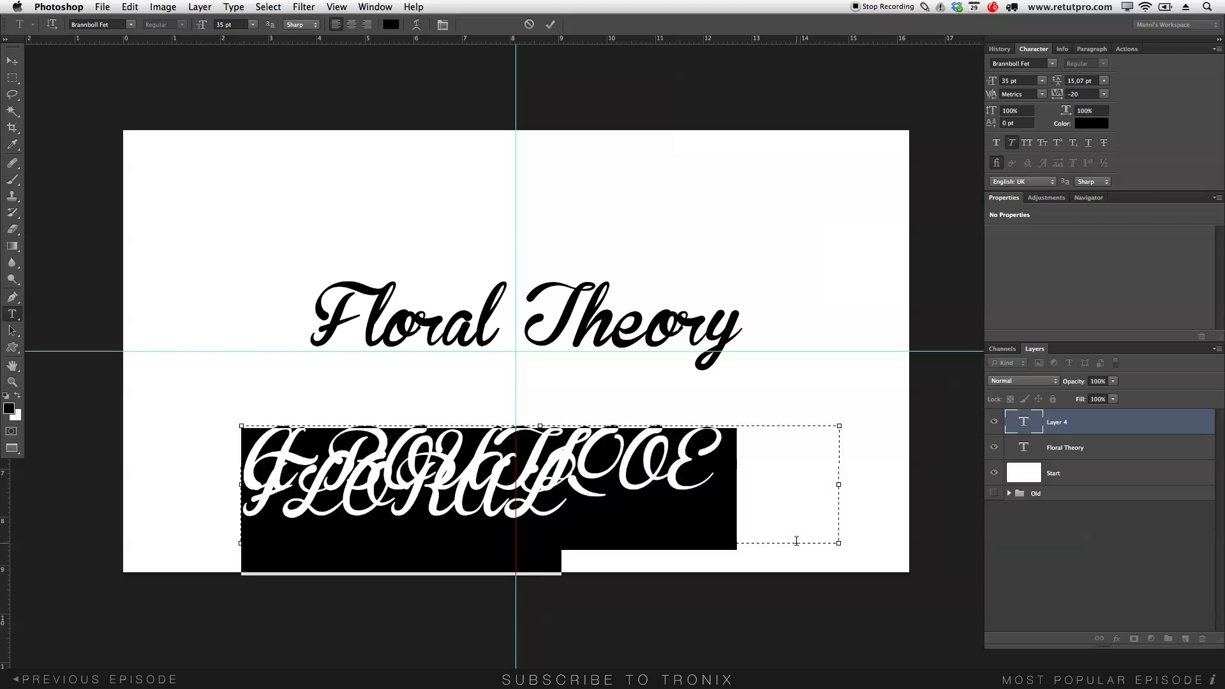
drag(683, 511, 243, 429)
click(203, 27)
drag(203, 26, 186, 27)
click(136, 35)
click(132, 26)
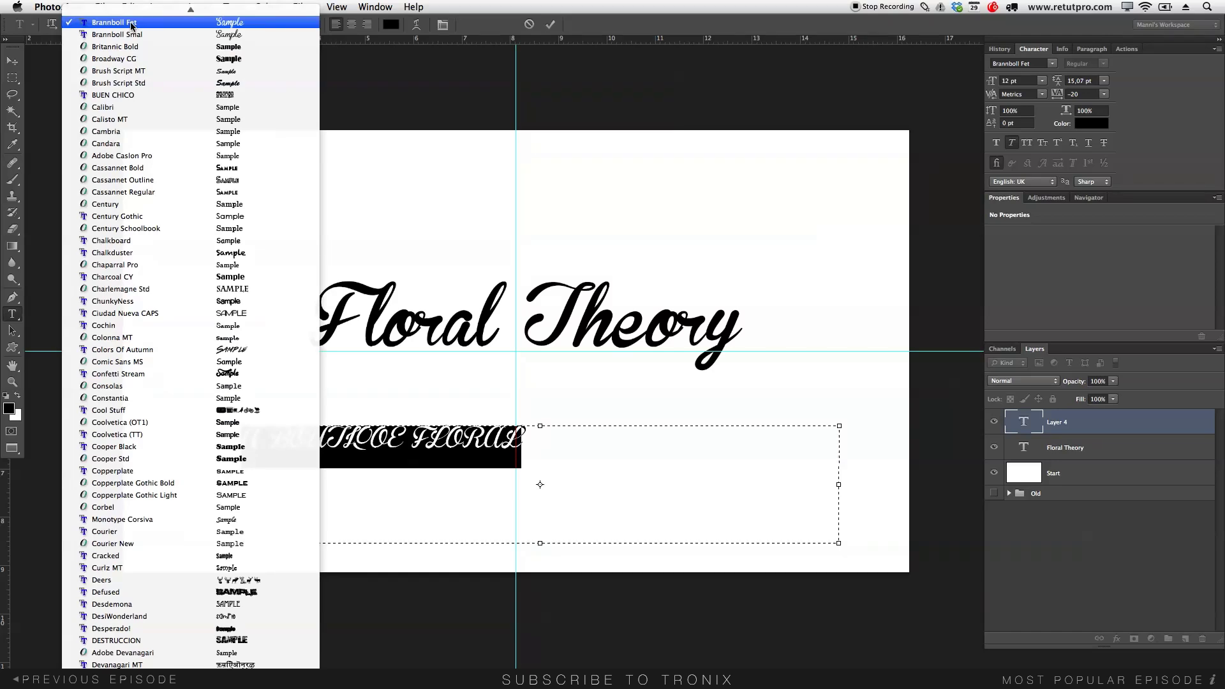
text(h)
scroll(166, 485, down, 10)
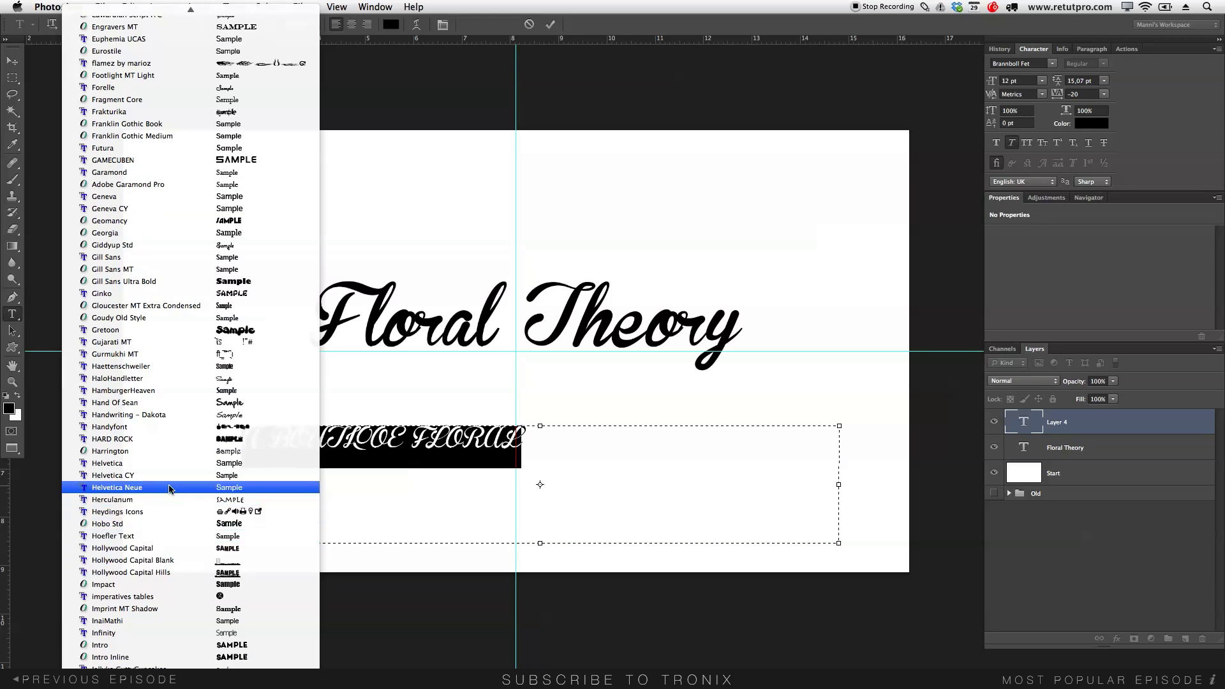
click(117, 490)
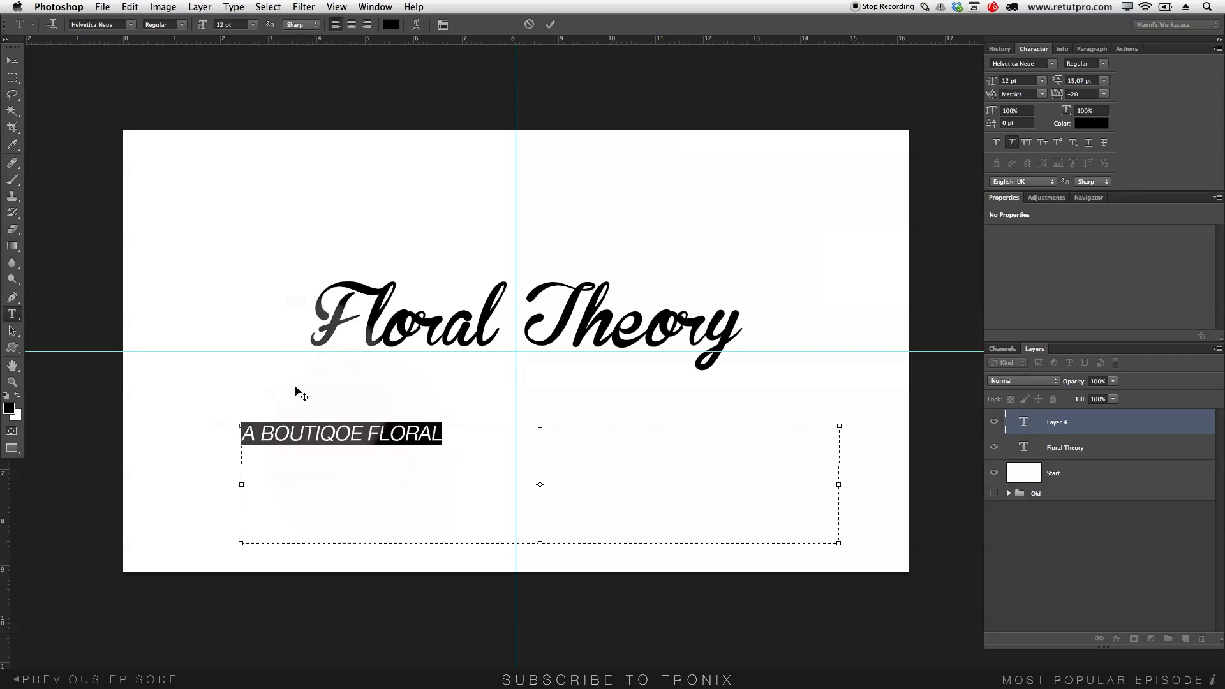
Remove faux italic from the tagline and correct its spelling to "A BOUTIQUE FLORAL".
click(307, 435)
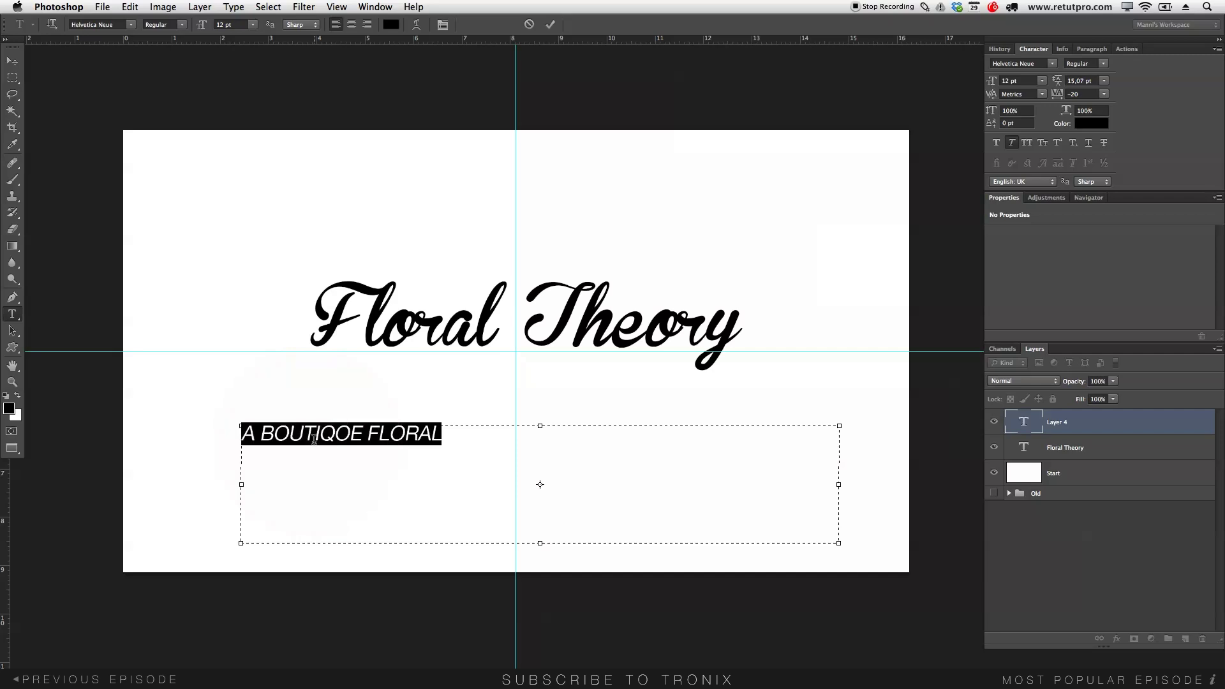
click(1013, 144)
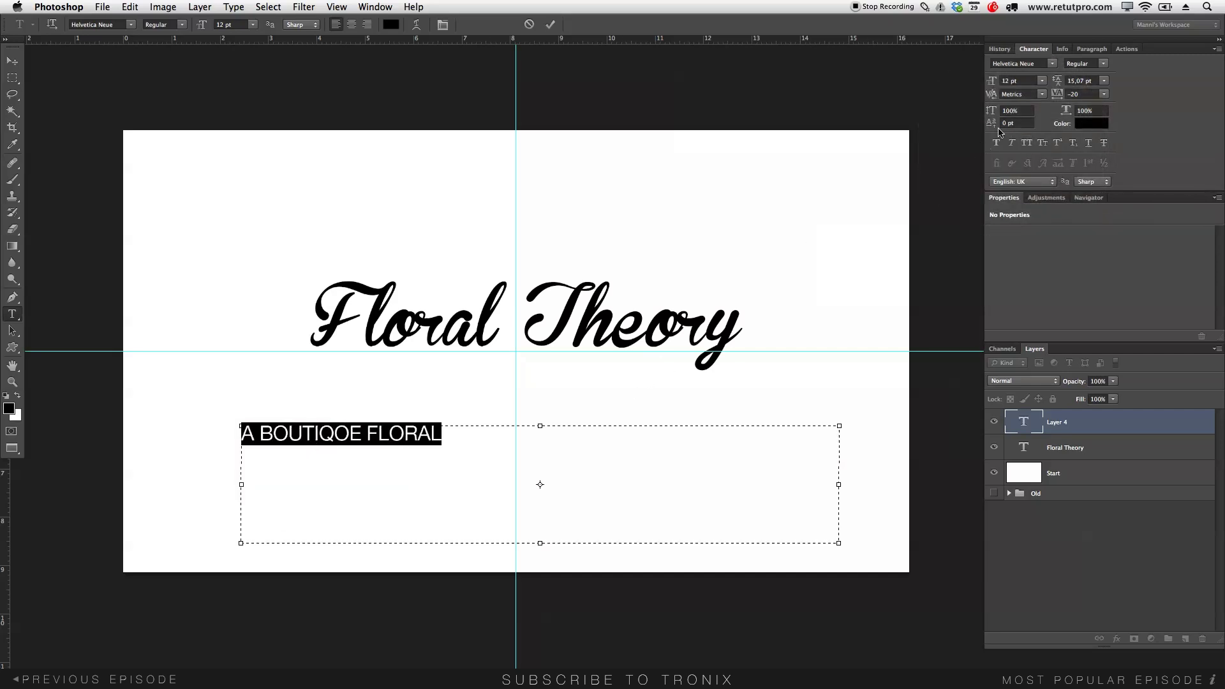
drag(333, 435, 342, 438)
text(U)
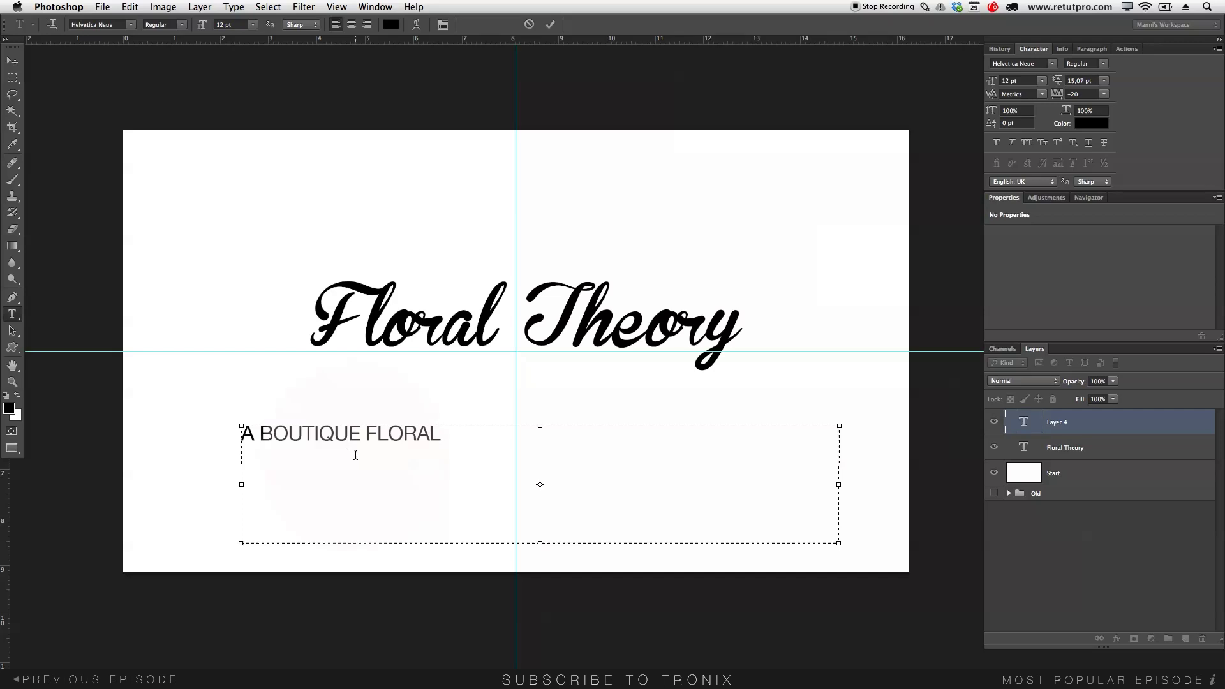
Set the tagline's font style to UltraLight and raise the top edge of its text box slightly.
drag(442, 437, 245, 437)
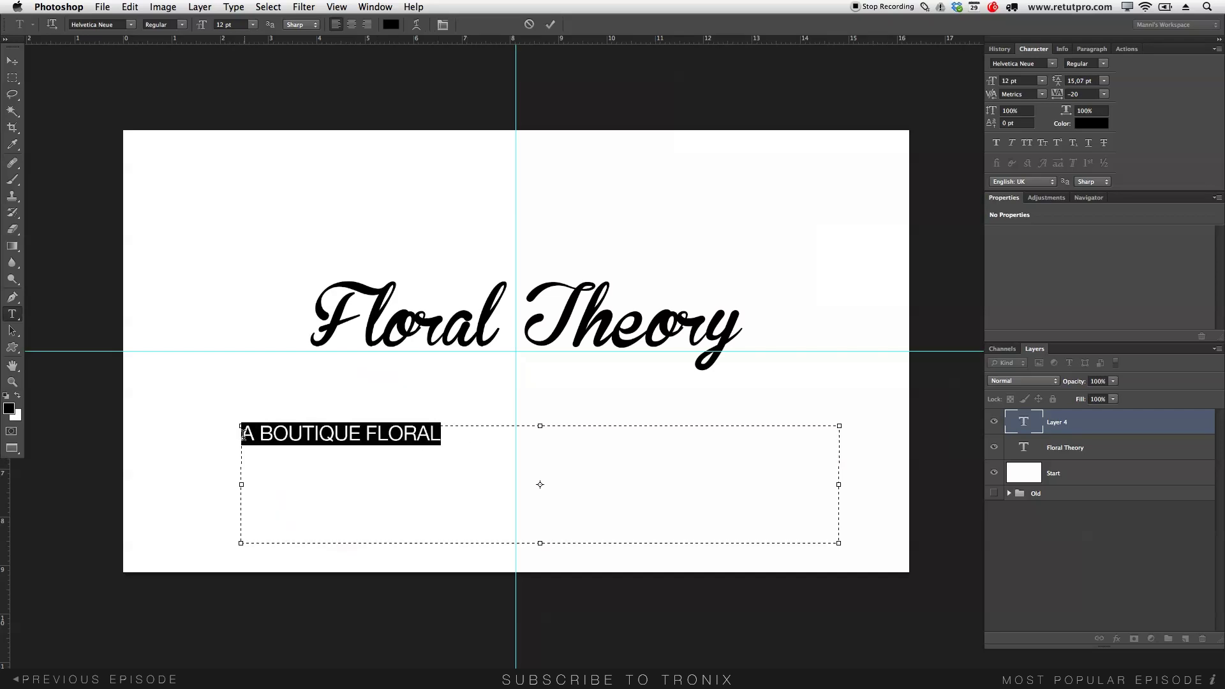
click(161, 24)
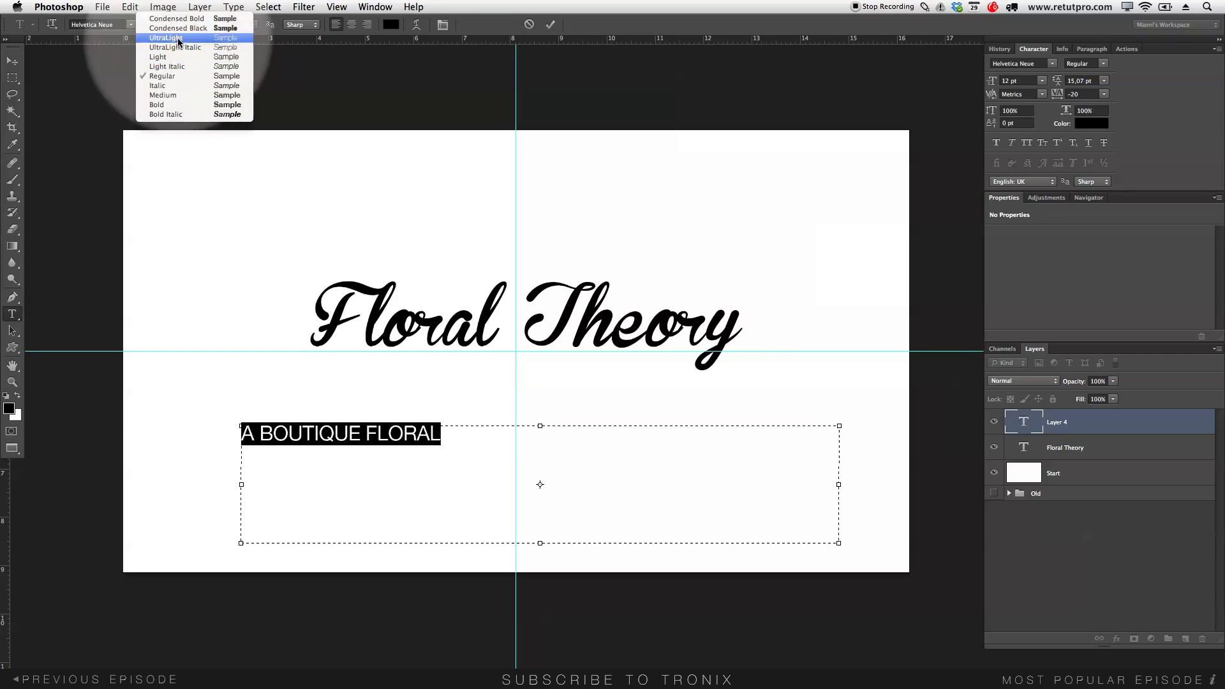
click(174, 39)
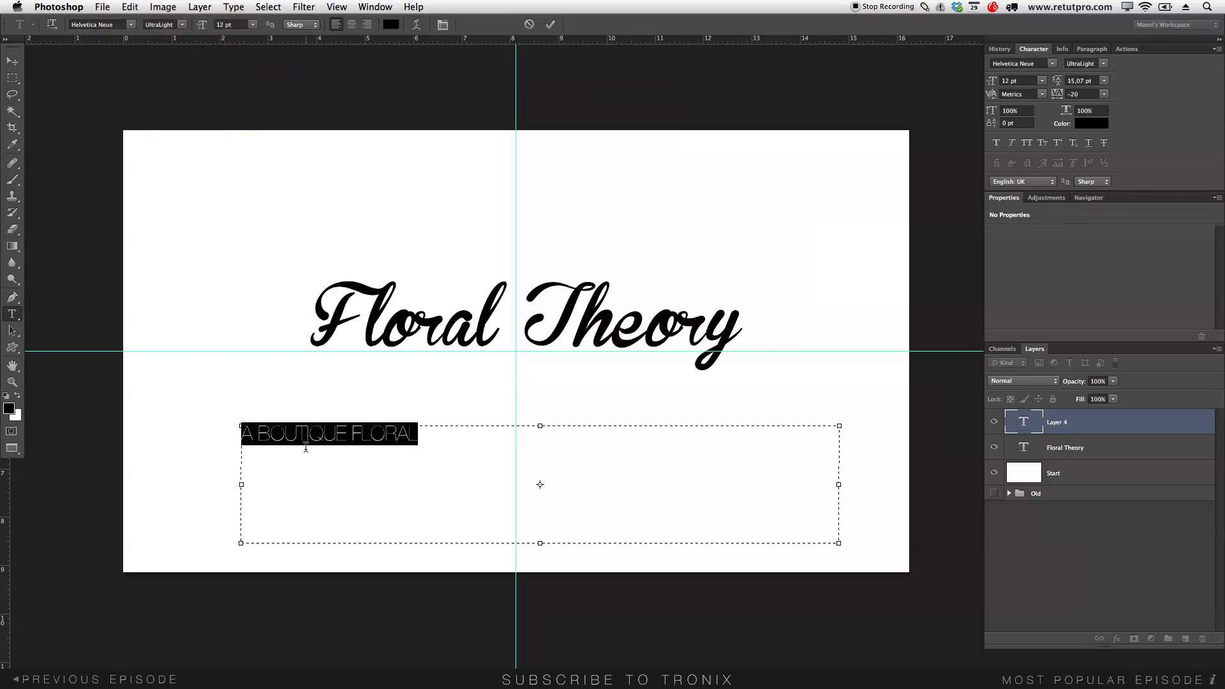
click(297, 467)
drag(295, 426, 290, 411)
Set the tracking of the whole A BOUTIQUE FLORAL tagline to 280.
drag(419, 426, 142, 438)
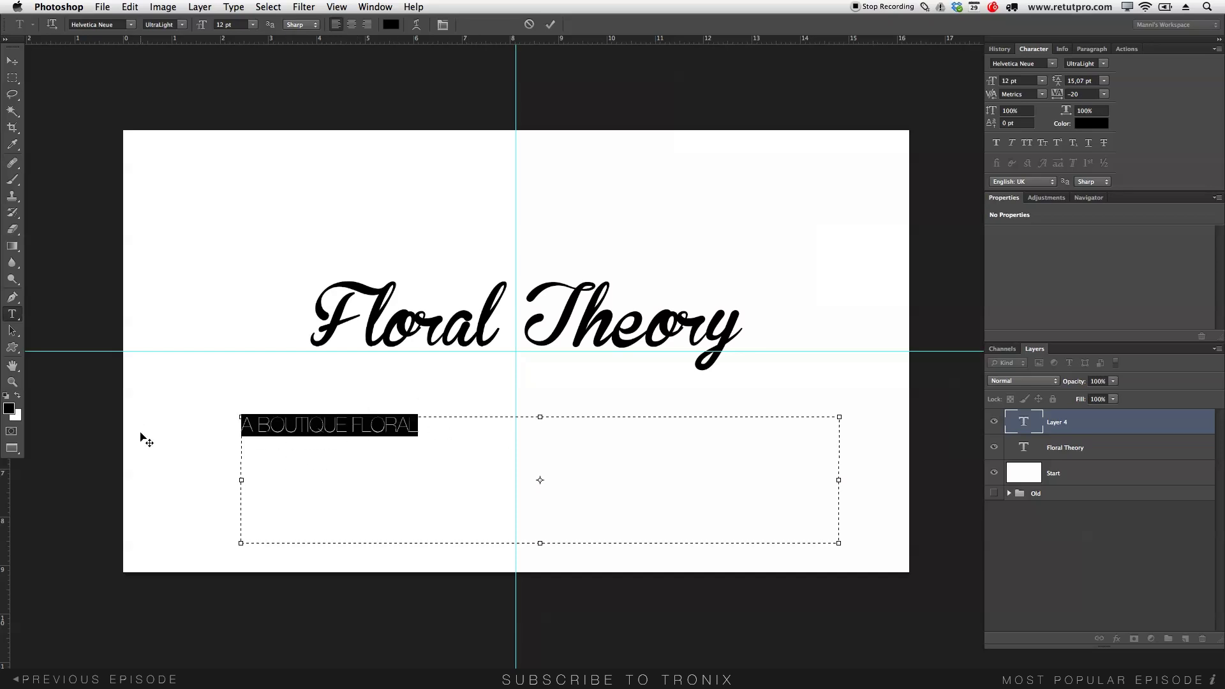
drag(1059, 94, 1073, 94)
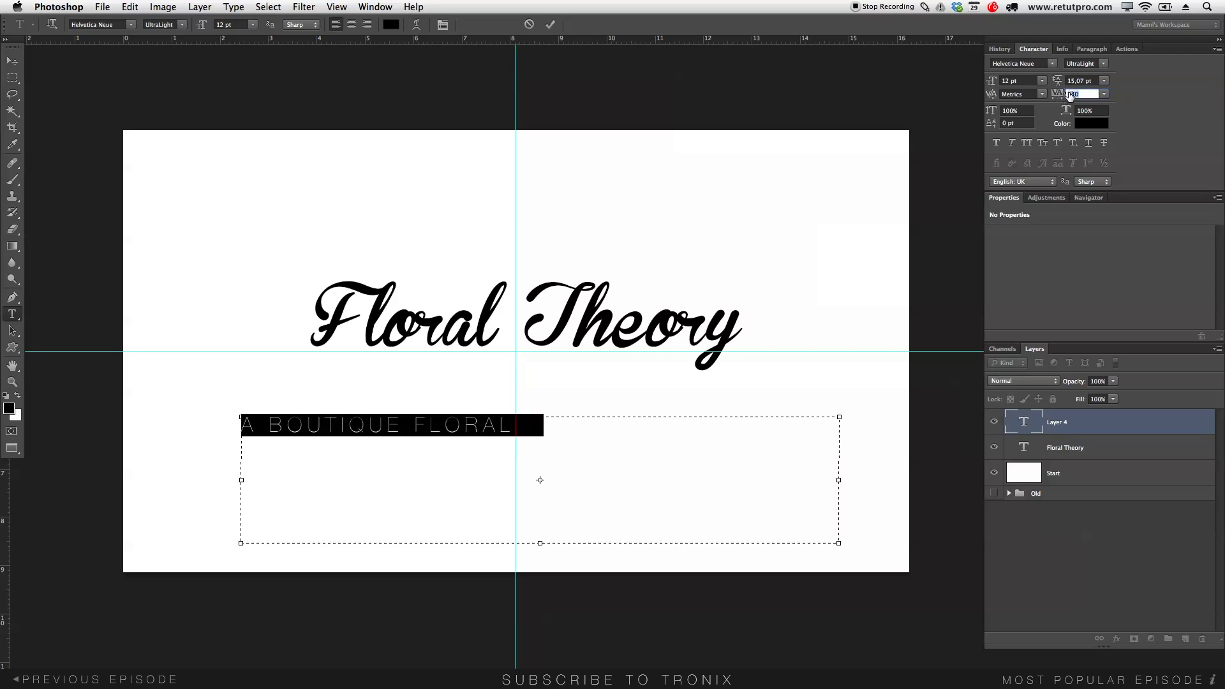
click(1074, 94)
double_click(1074, 95)
text(280)
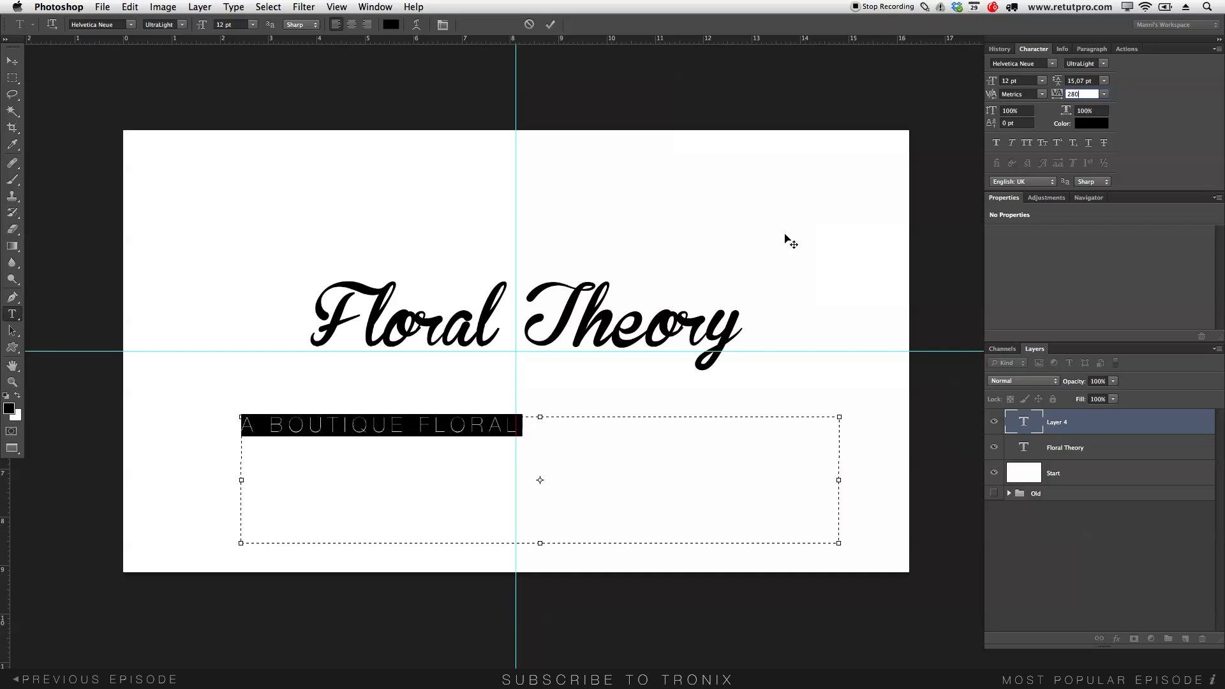
Set the tagline size to 13 pt, commit the text, and centre it on the vertical guide below Floral Theory.
drag(200, 28, 203, 28)
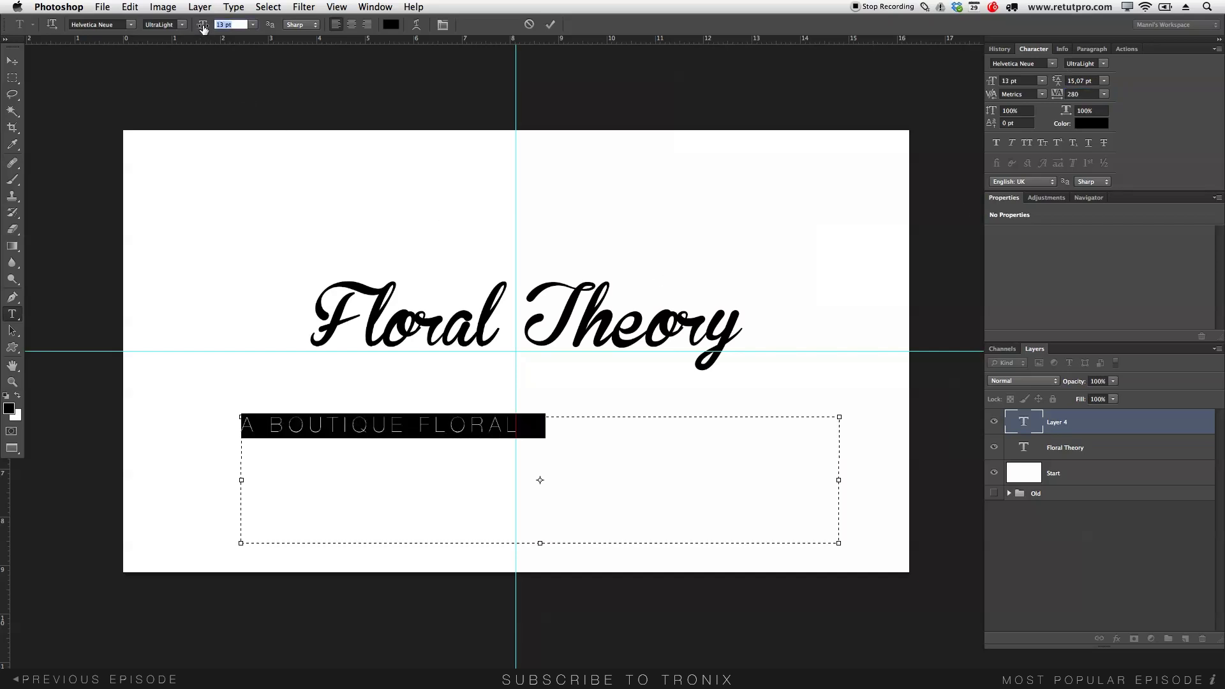
click(403, 29)
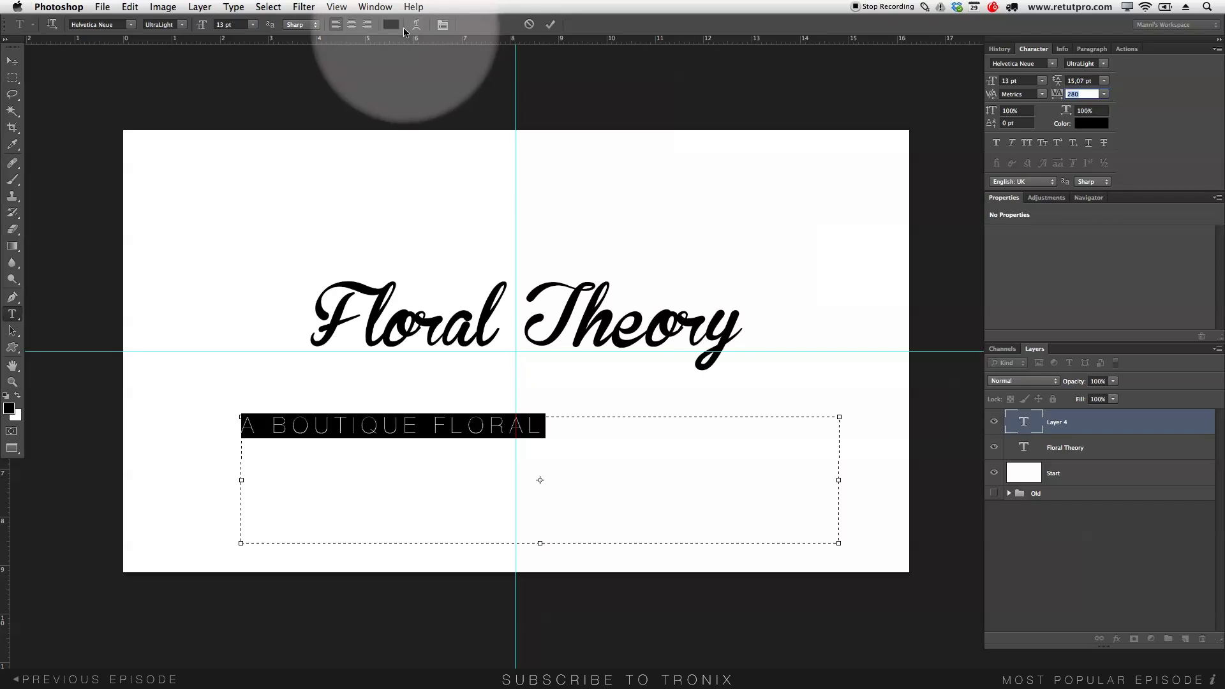
click(549, 24)
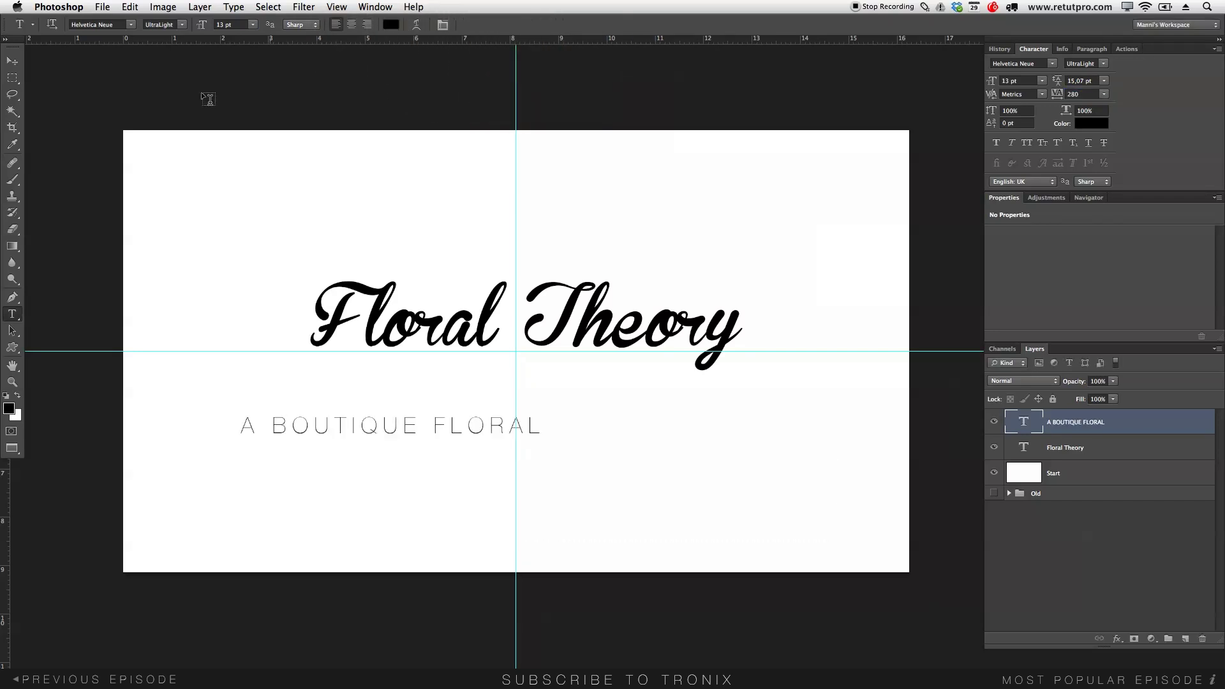
click(12, 60)
drag(423, 424, 552, 427)
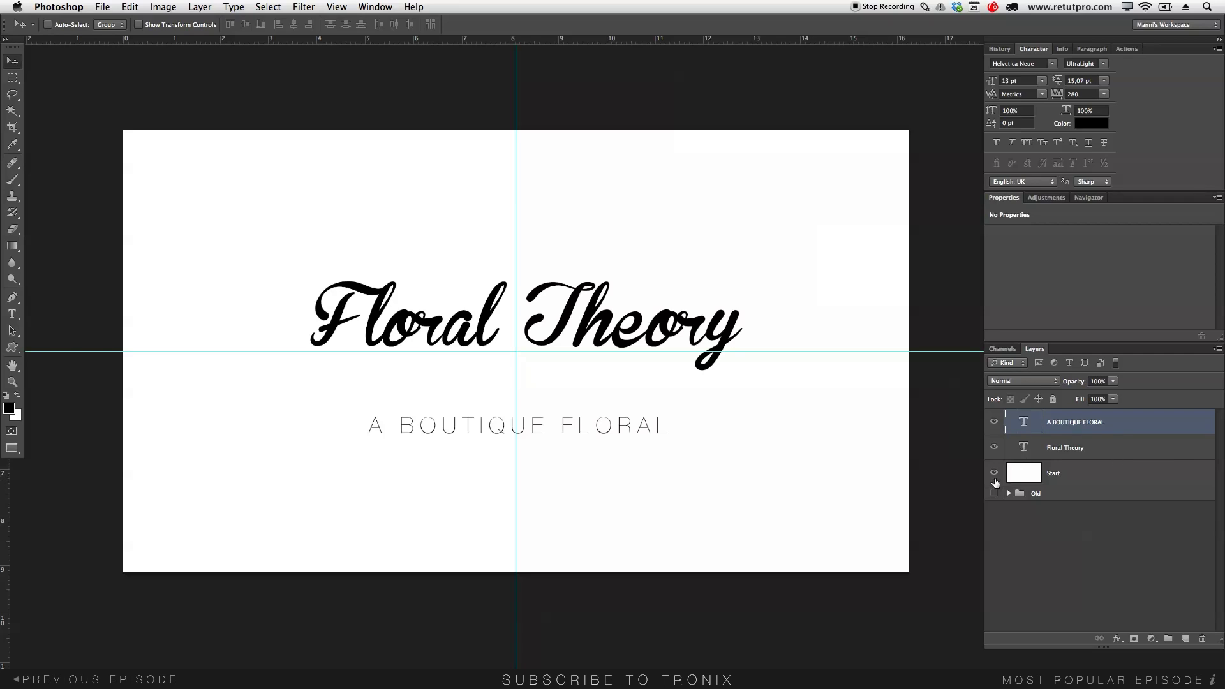
Show only the Old group with its Inverted layer and Background group to examine the finished logo, and restore the new layers' visibility.
alt+click(994, 472)
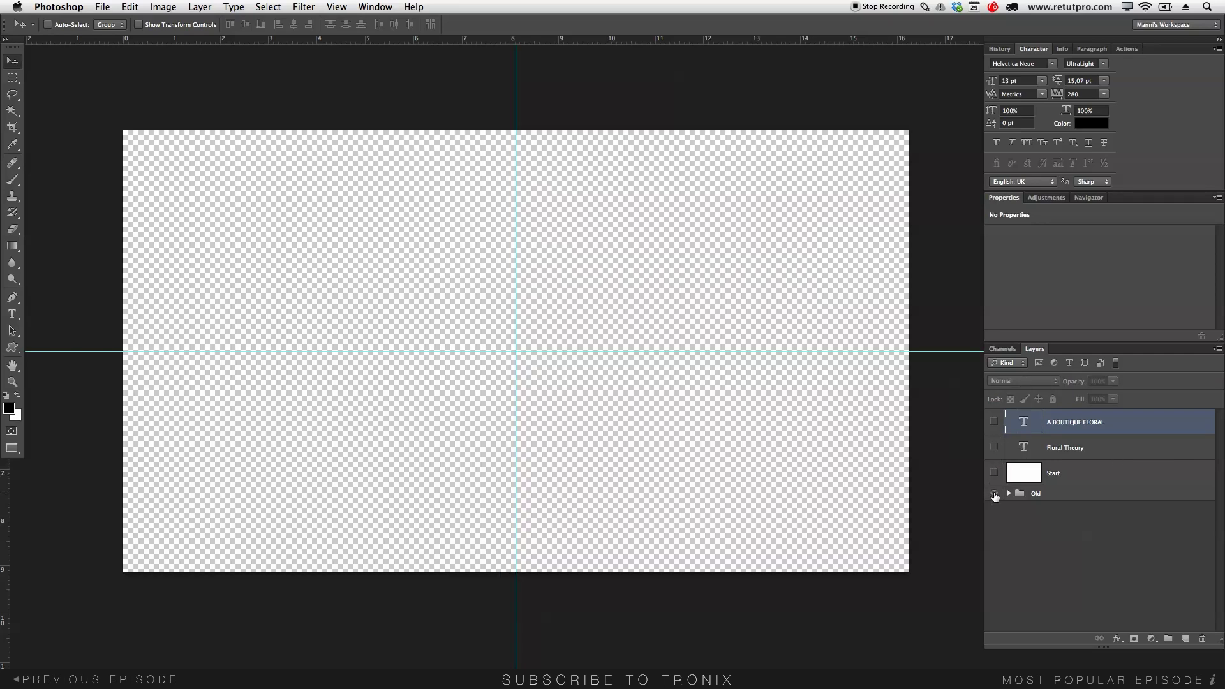
click(1009, 494)
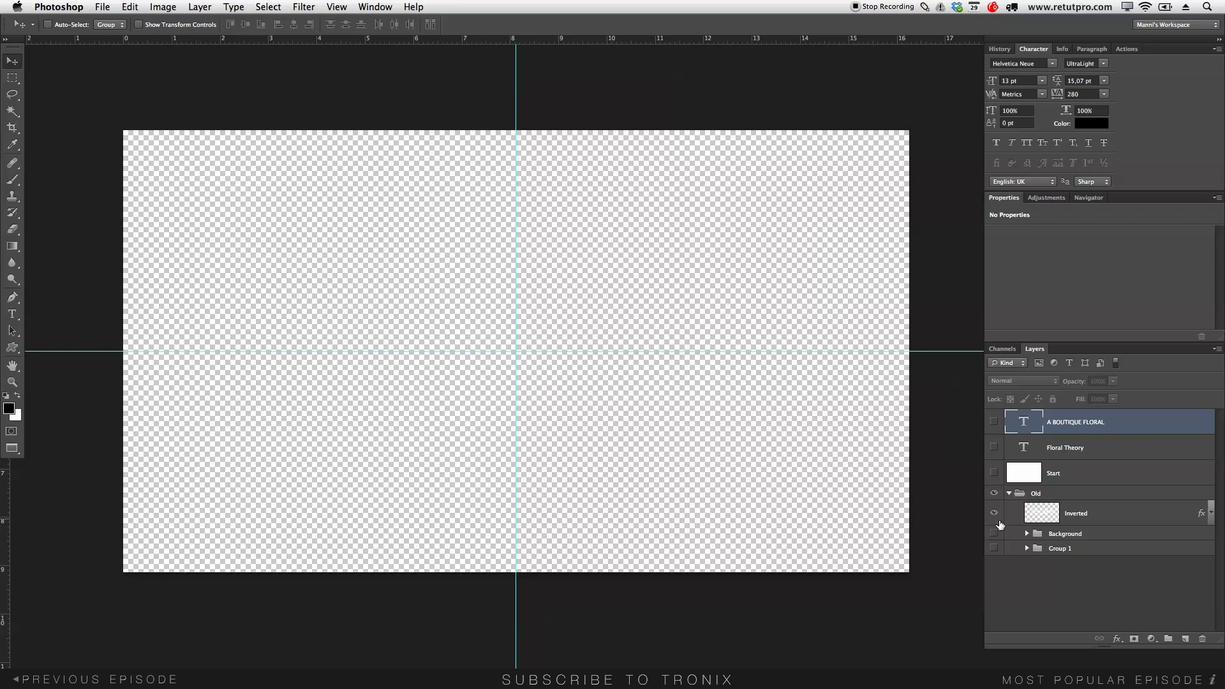
click(996, 516)
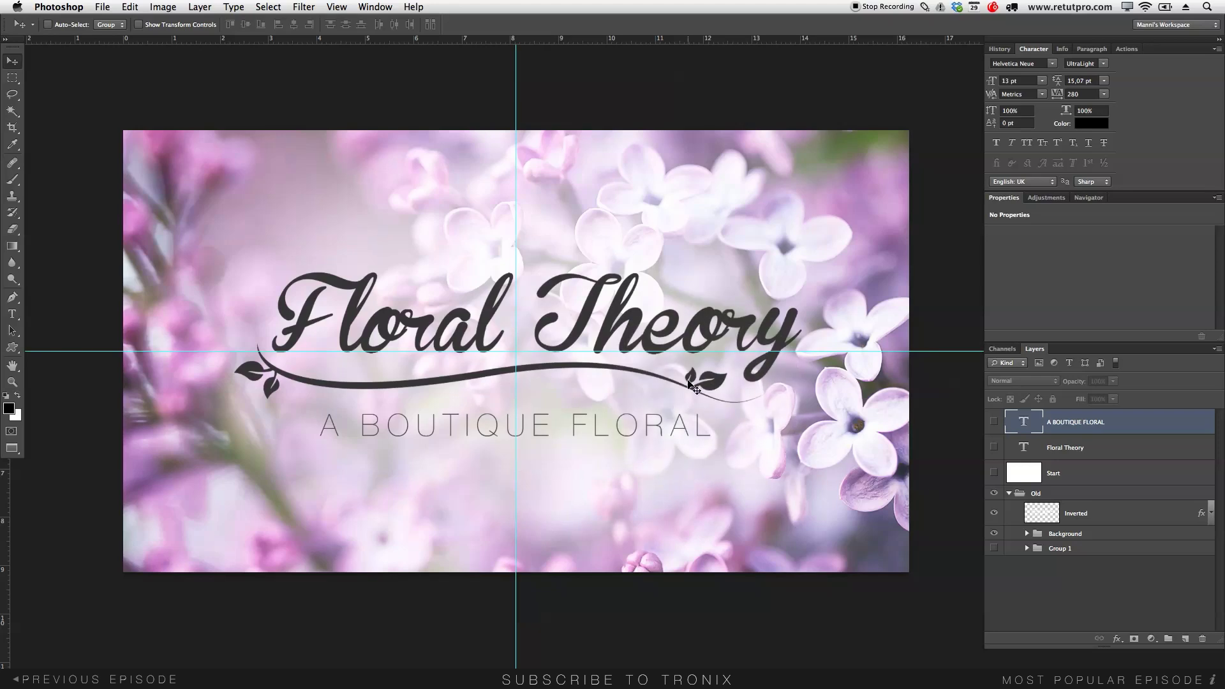
click(993, 494)
drag(994, 421, 997, 473)
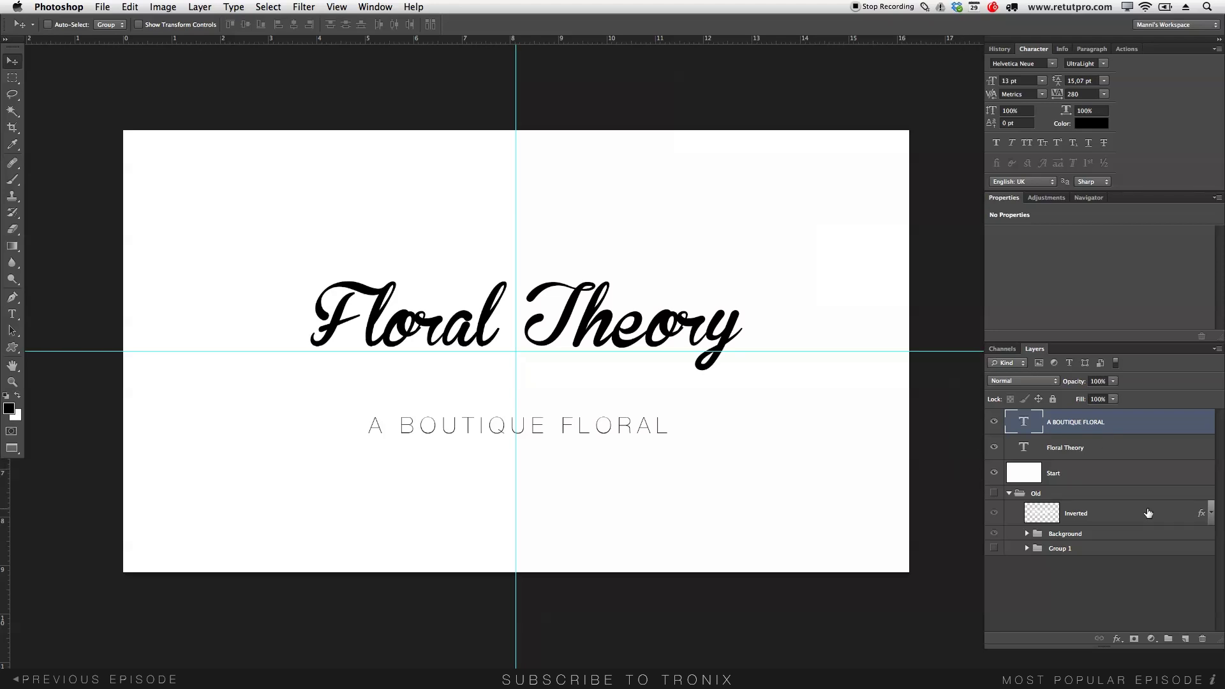
Add a new layer above the A BOUTIQUE FLORAL text and name it Swif.
click(1185, 639)
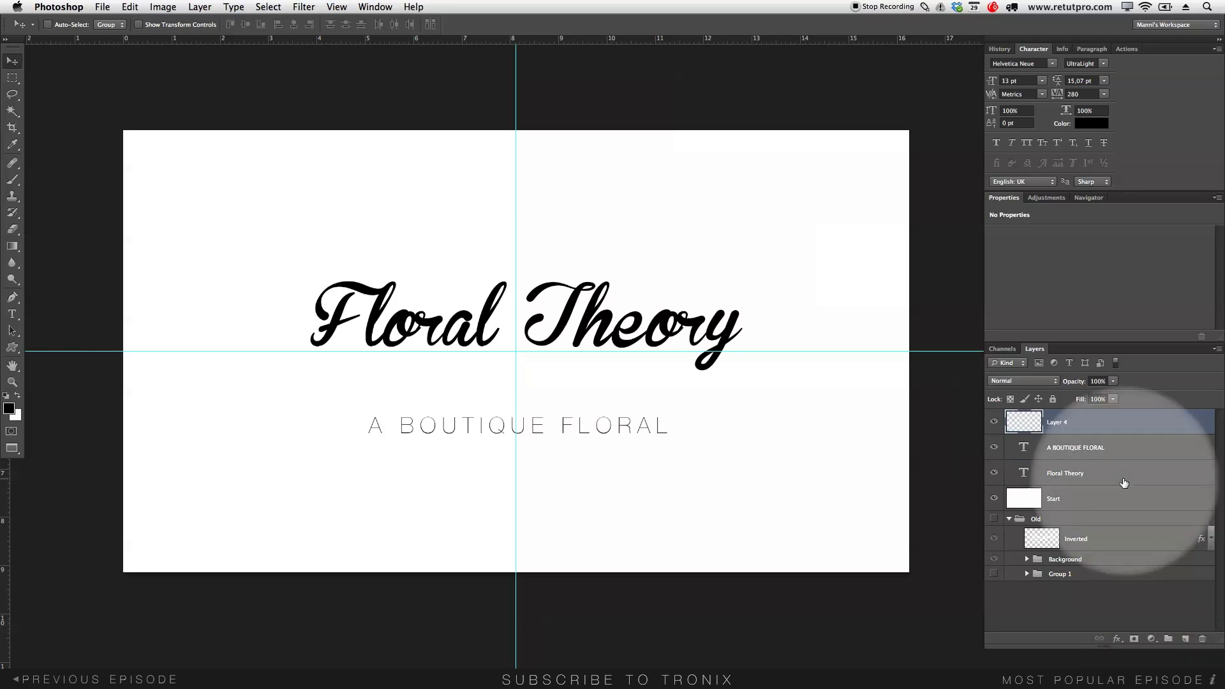
double_click(1058, 421)
text(Swif)
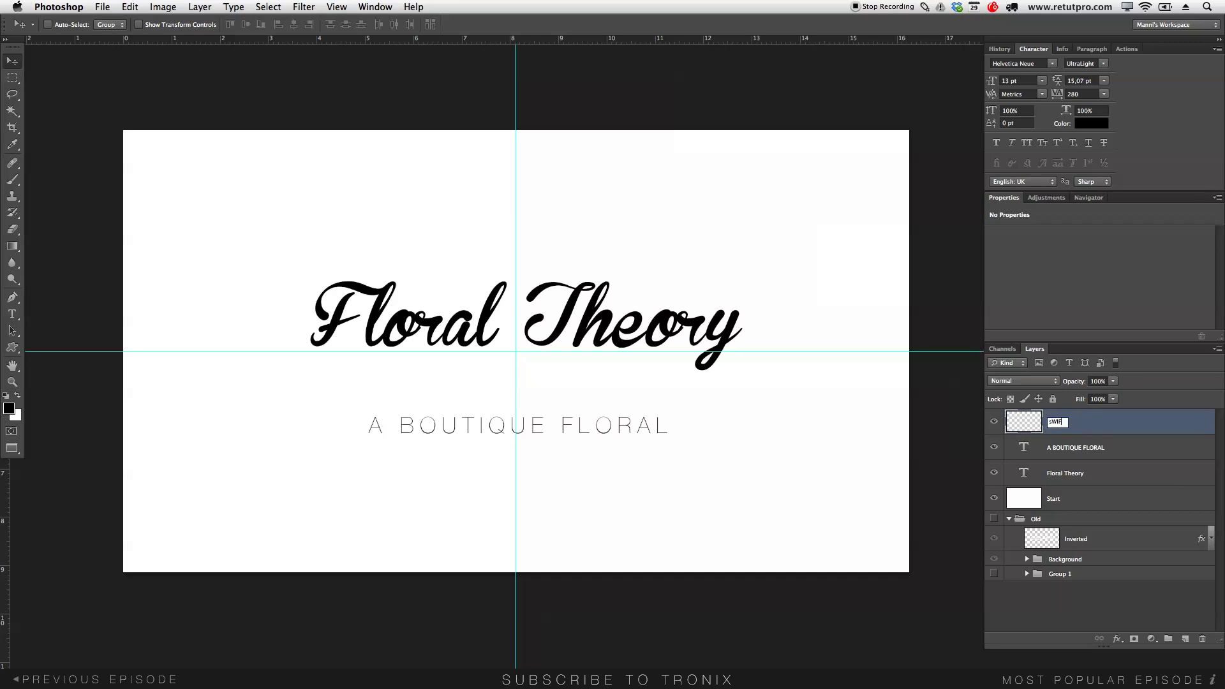
key(Return)
Draw the swirl's upper edge with the Pen tool as a wavy path beneath Floral Theory, from before the F to under the y.
key(p)
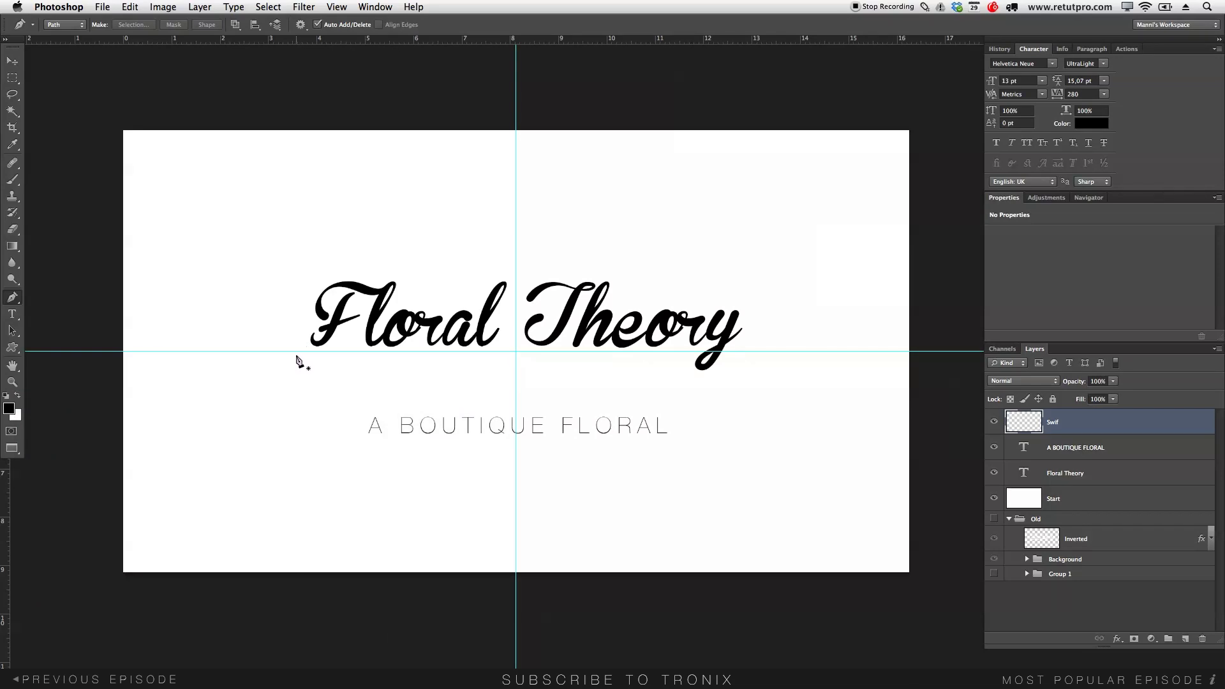
click(296, 352)
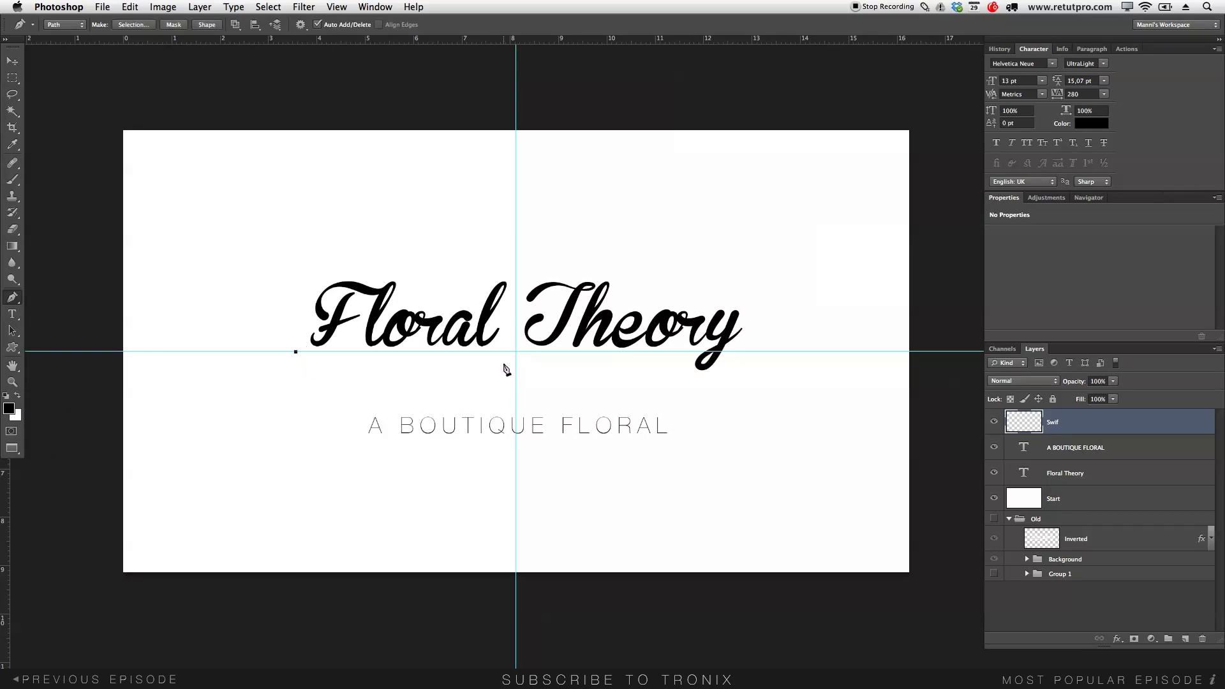
drag(499, 360, 727, 327)
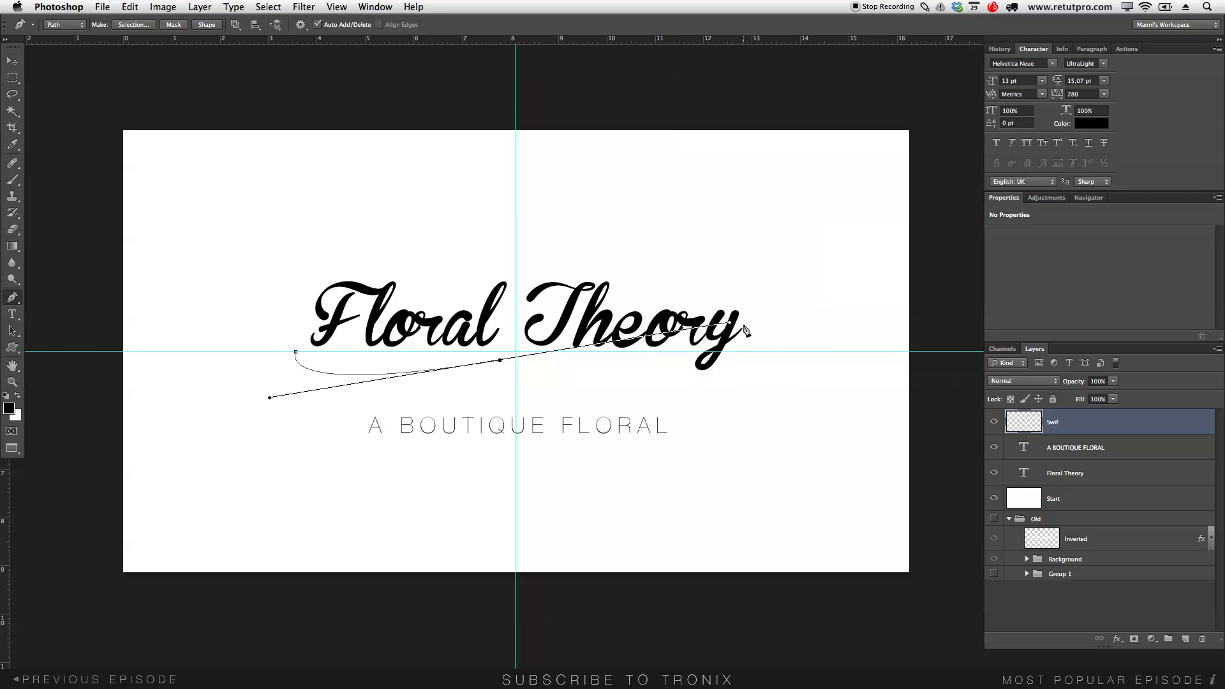
drag(730, 324, 554, 350)
drag(639, 363, 743, 364)
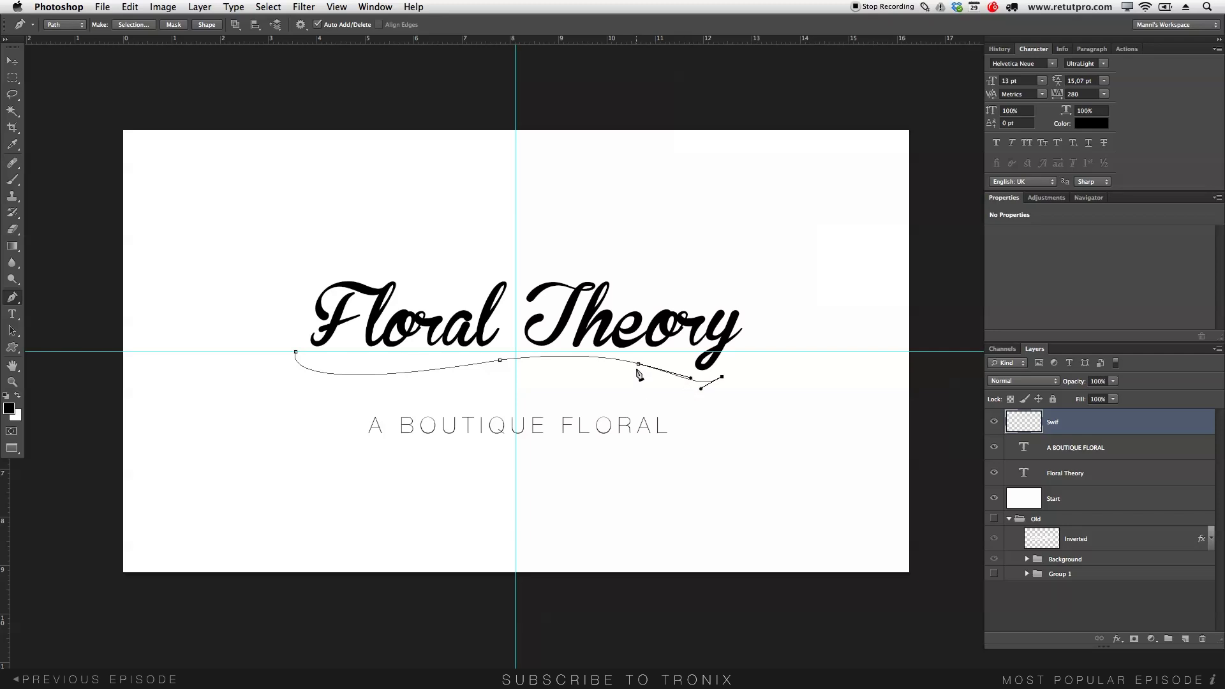
Trace the swirl's lower edge back just beneath the upper curve and close the path at its starting point.
key(z)
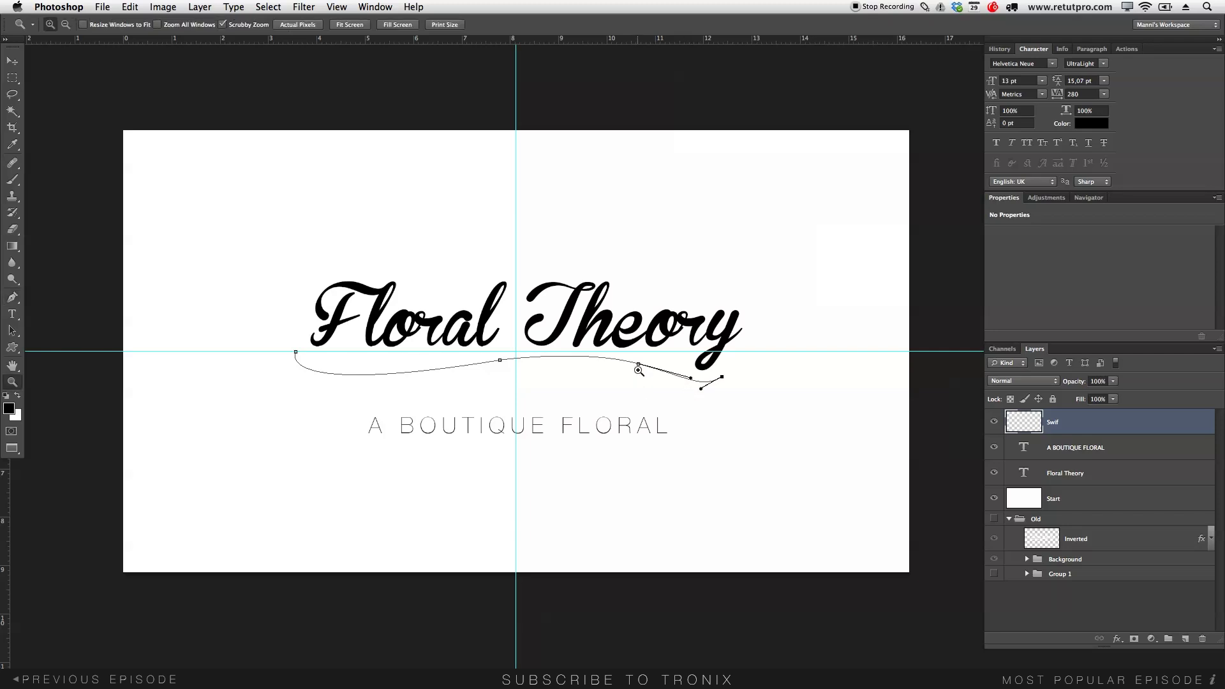
drag(641, 374, 695, 376)
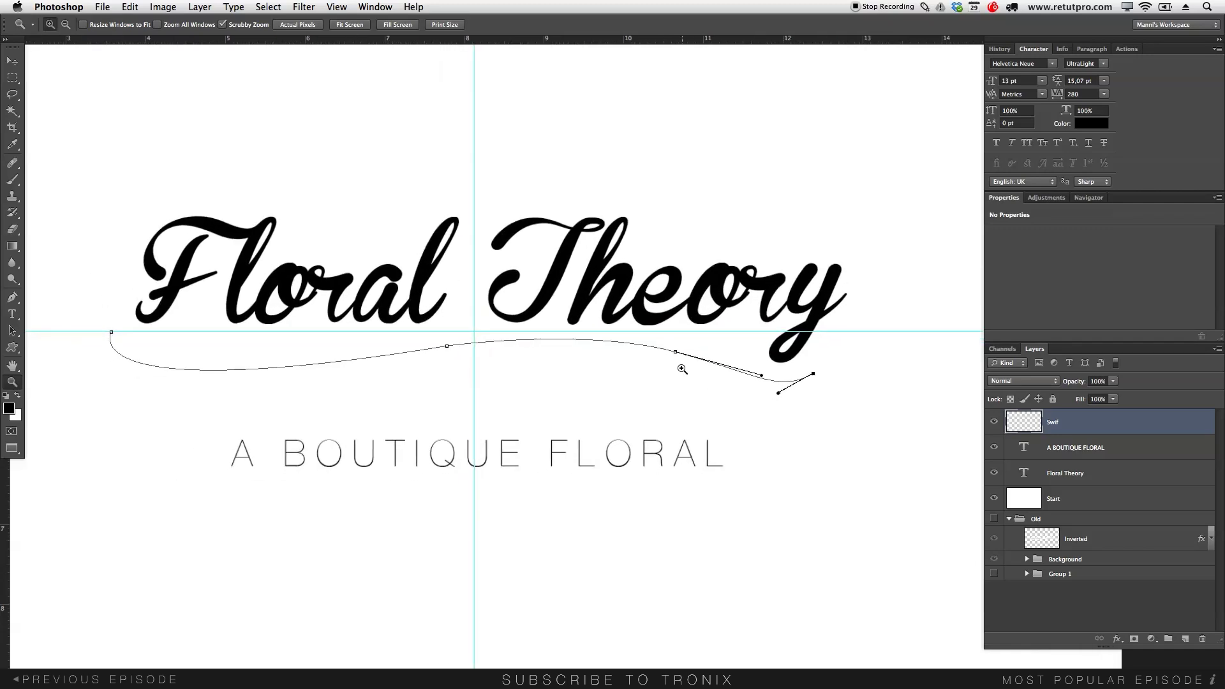
key(p)
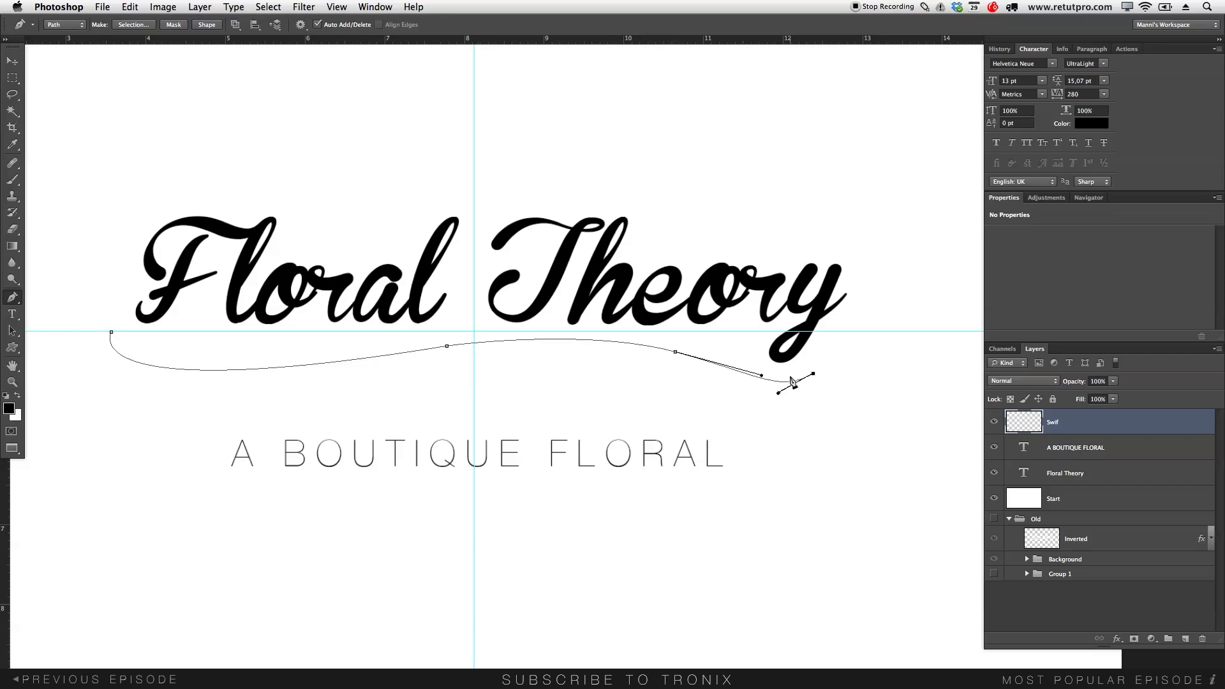
drag(675, 364, 593, 327)
drag(572, 328, 566, 327)
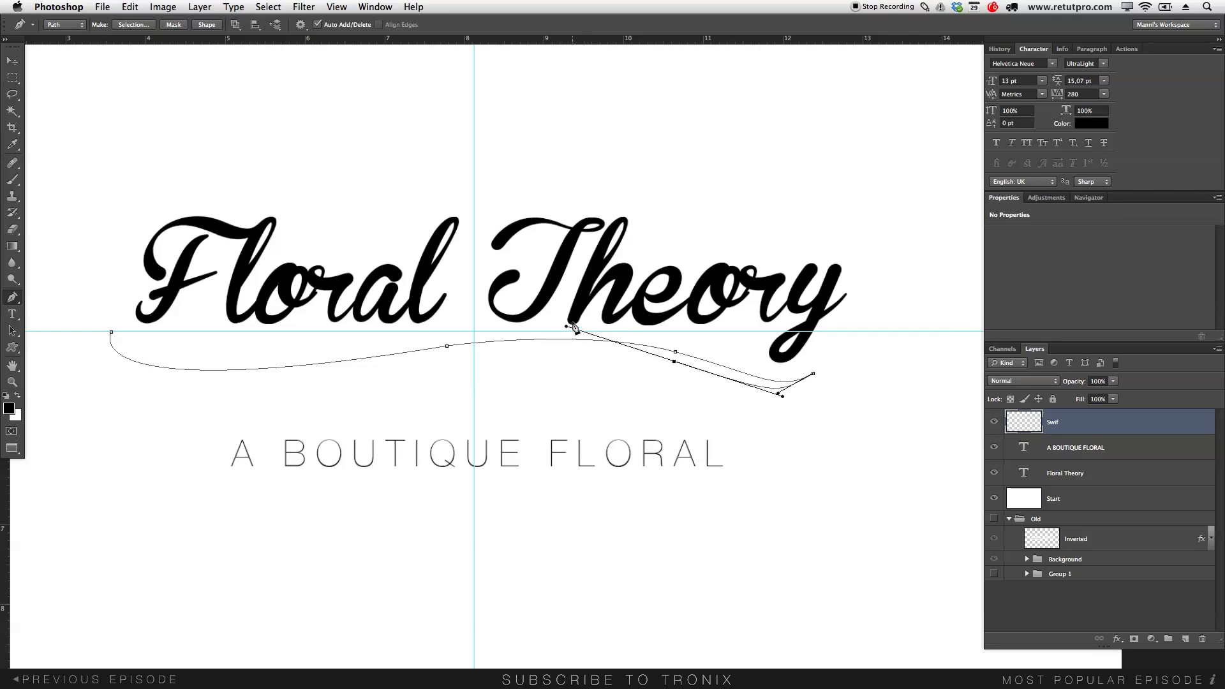
drag(569, 328, 659, 360)
drag(448, 356, 376, 370)
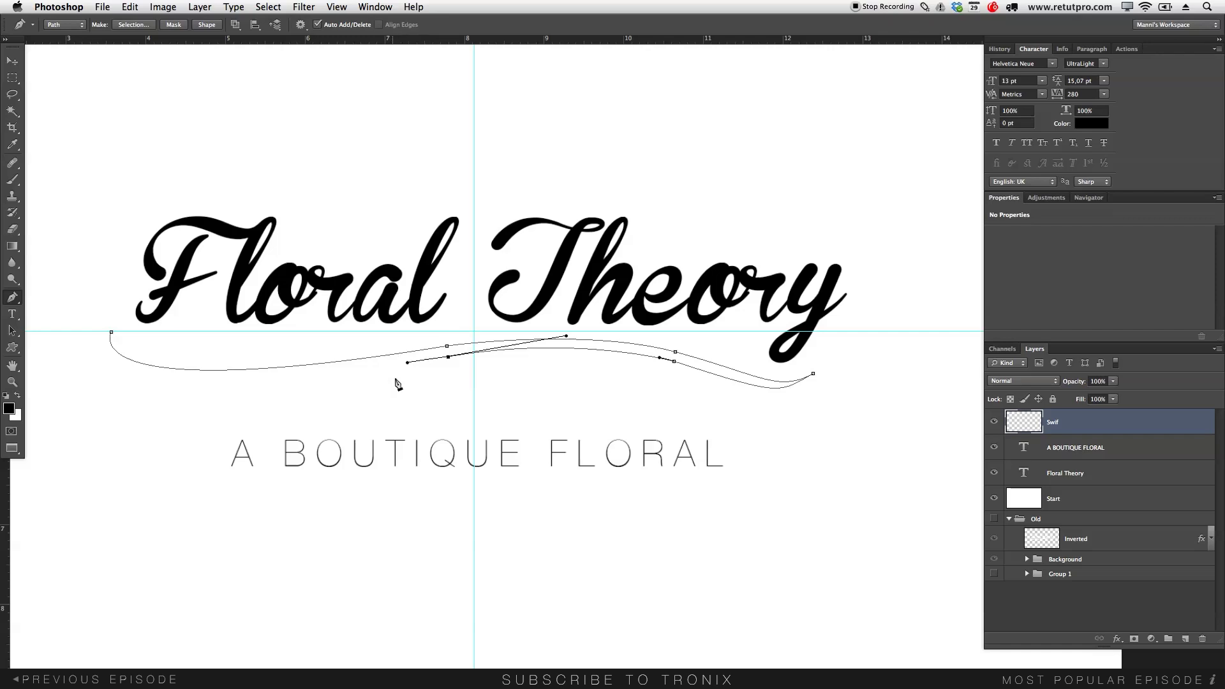
drag(111, 332, 181, 241)
key(Return)
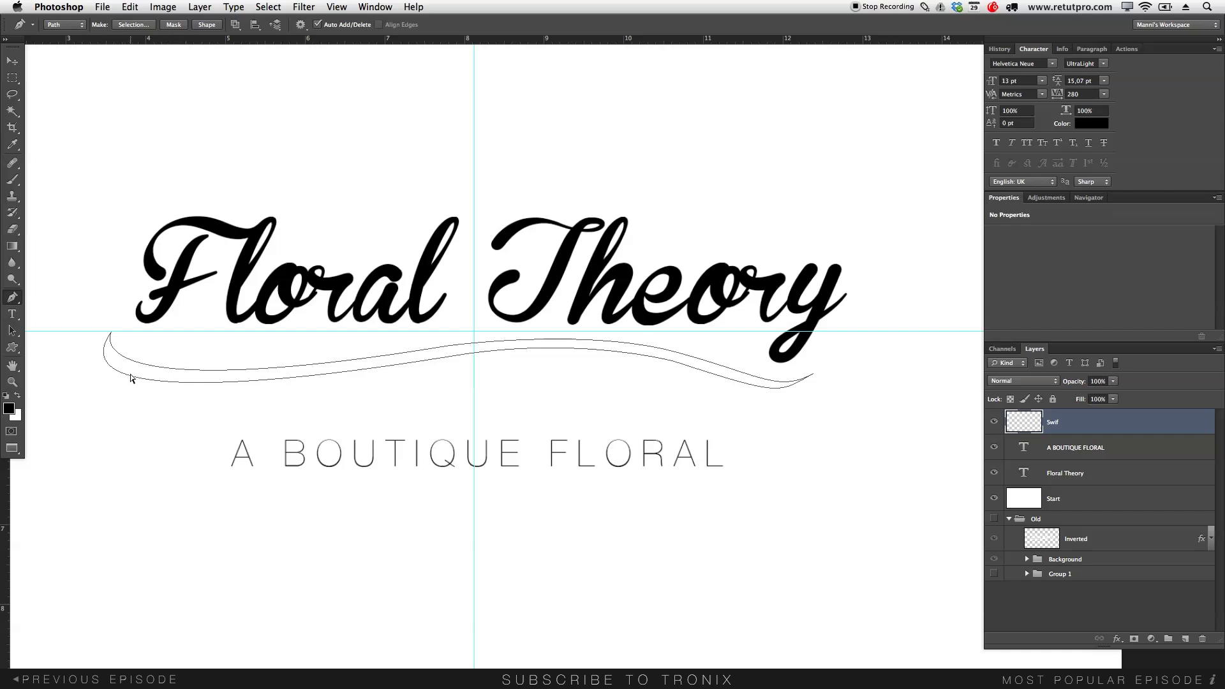
Refine the swirl path by slimming the curve at its start, extending its tapered end outward and adjusting the lower middle anchor.
drag(130, 380, 80, 415)
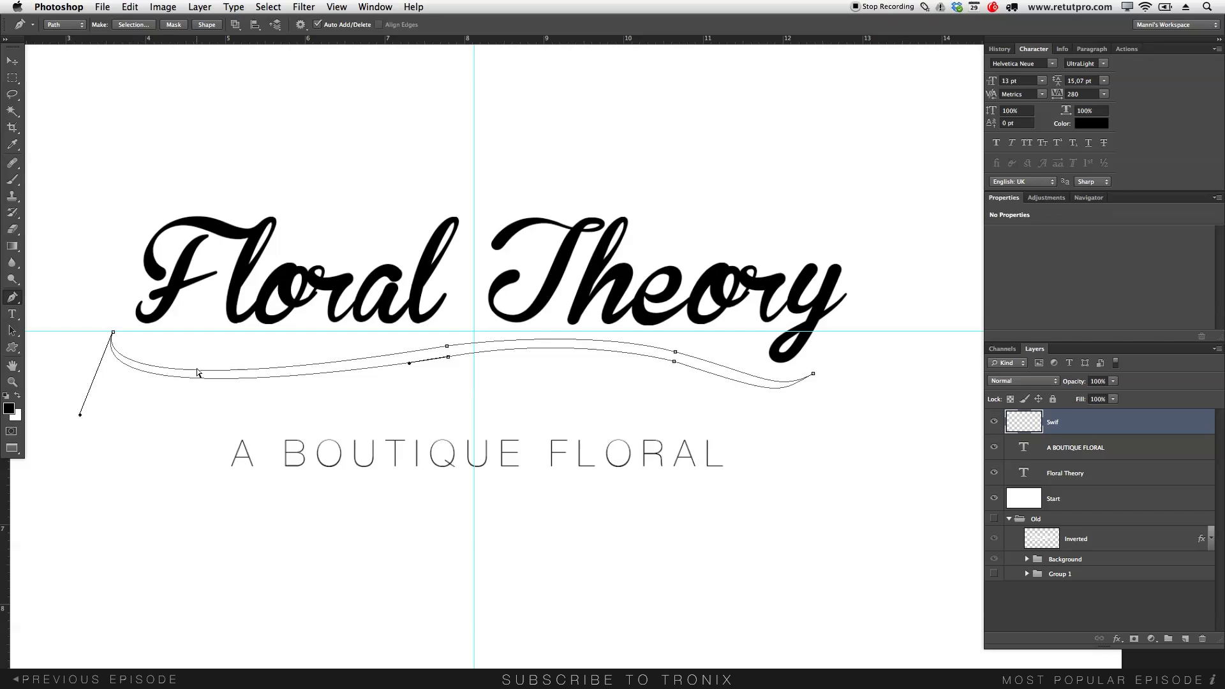
drag(813, 374, 780, 388)
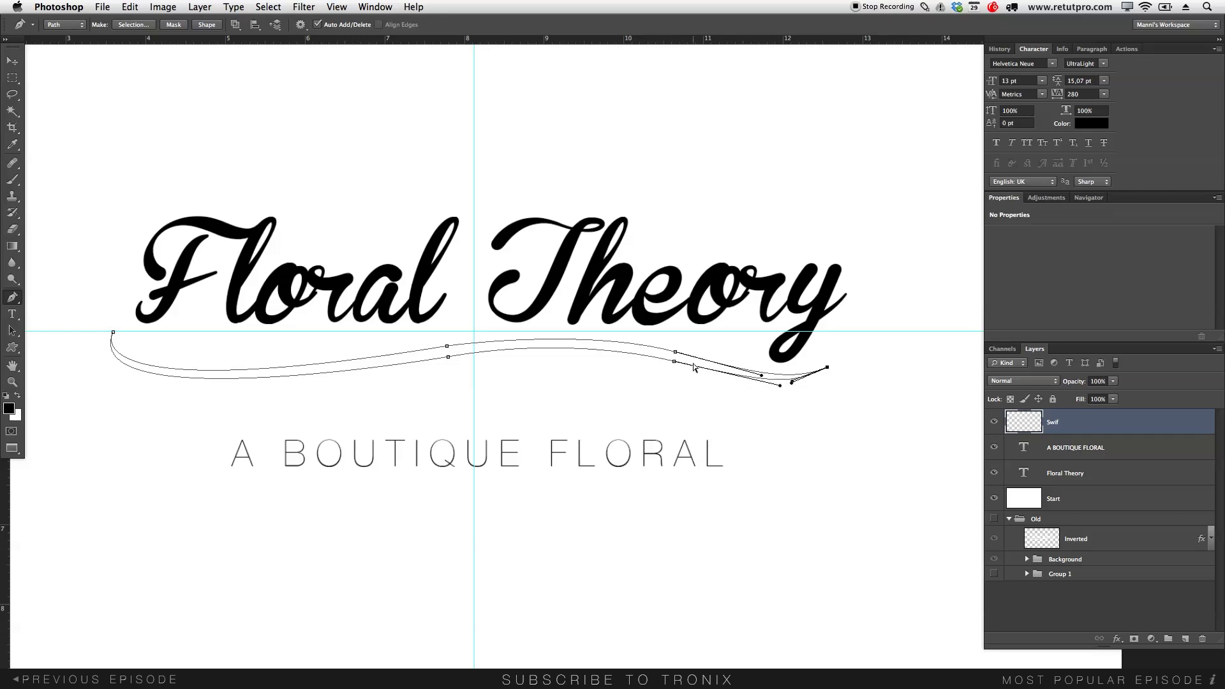
super+click(448, 356)
drag(448, 357, 449, 360)
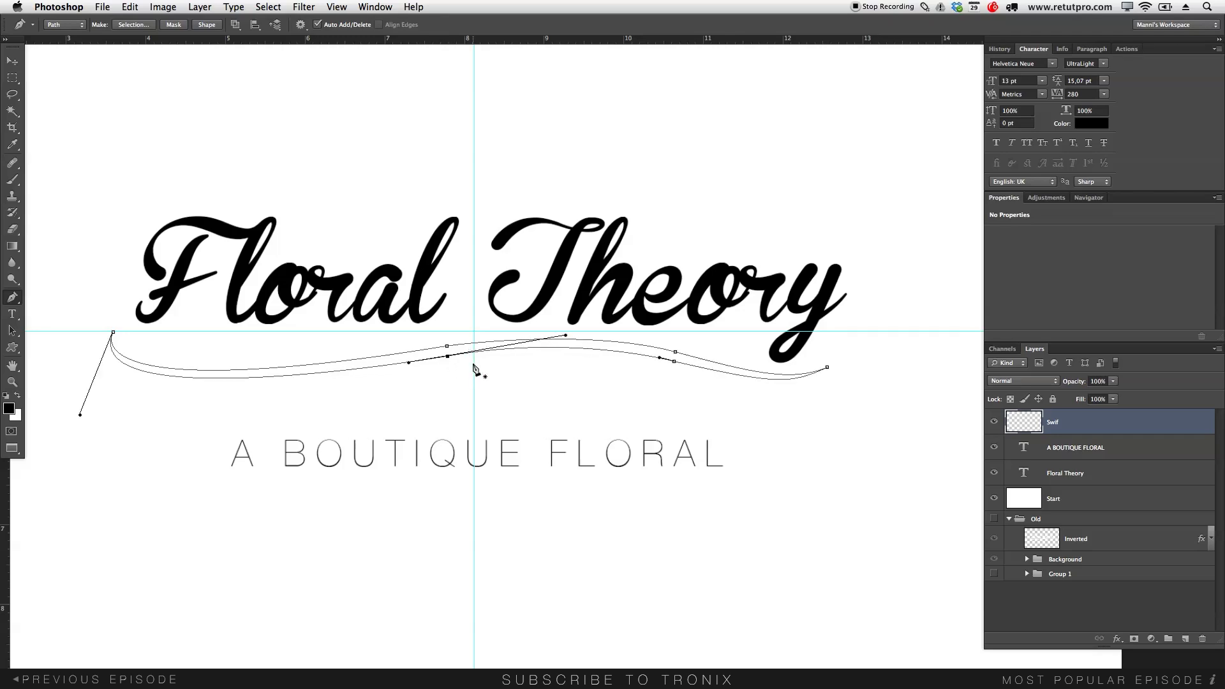
Define the swirl path as a custom shape named Swif 3 and dismiss the path from the canvas.
right_click(596, 342)
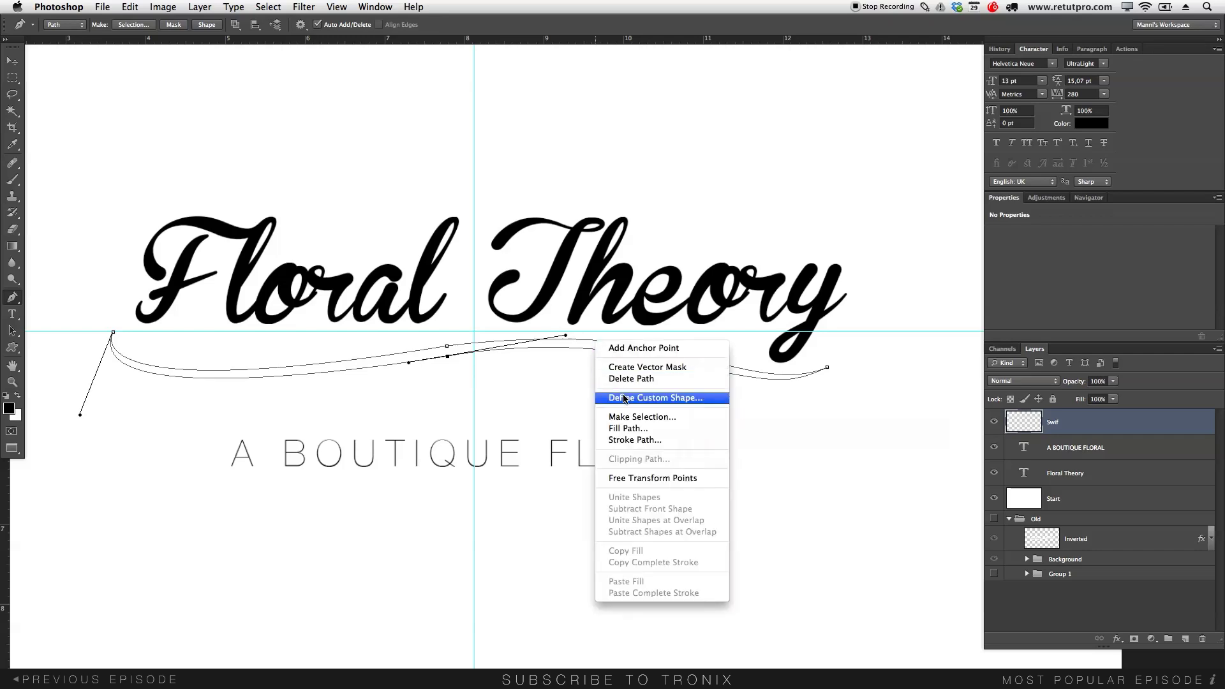
click(625, 398)
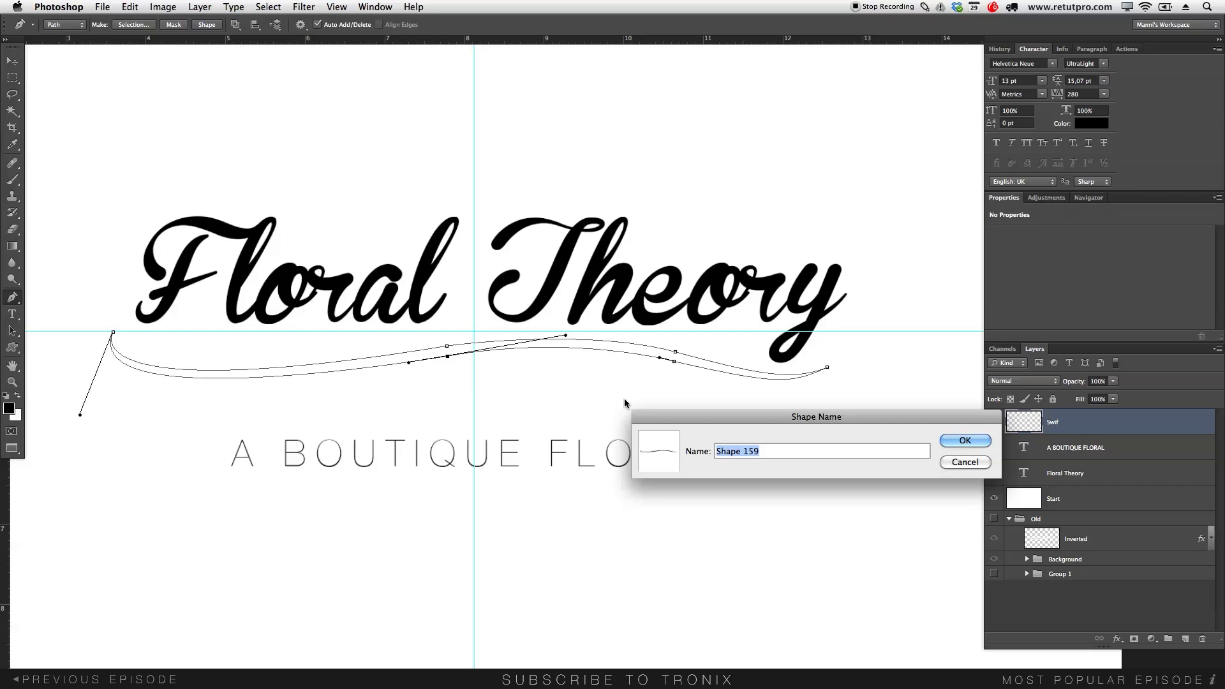
key(BackSpace)
text(Swif 3)
click(975, 445)
key(Return)
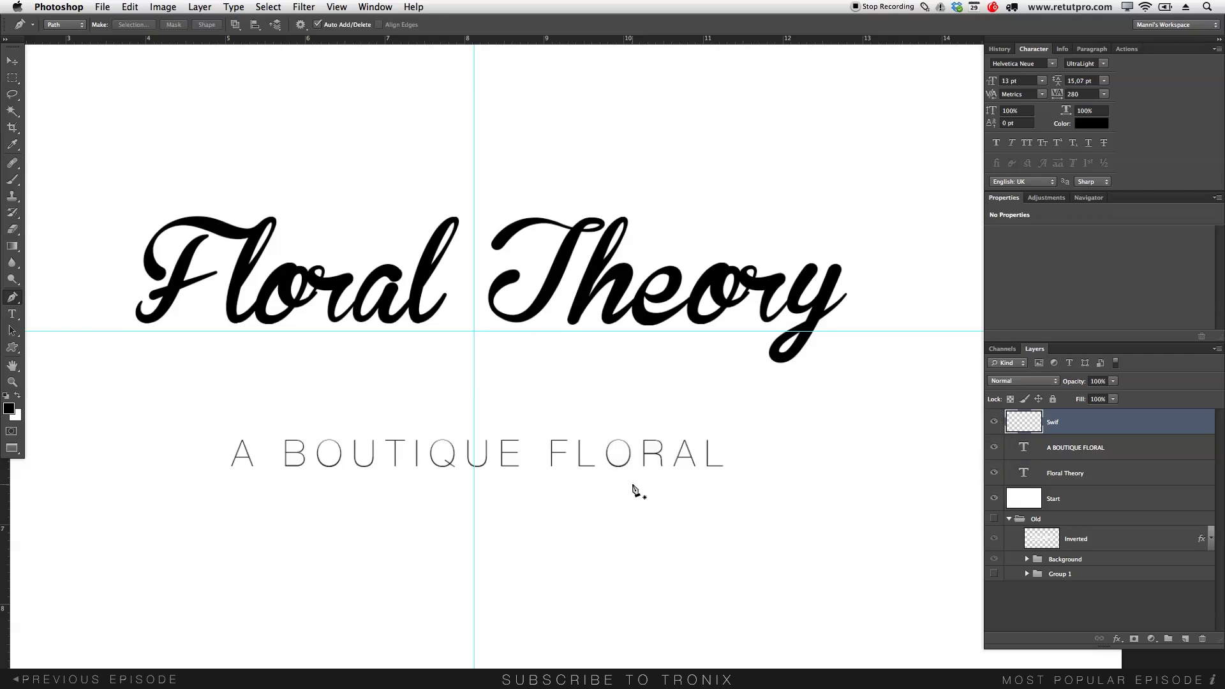
Draw the saved swirl with the Custom Shape tool below the A BOUTIQUE FLORAL tagline, about 1094 pt wide and 72 pt high.
key(z)
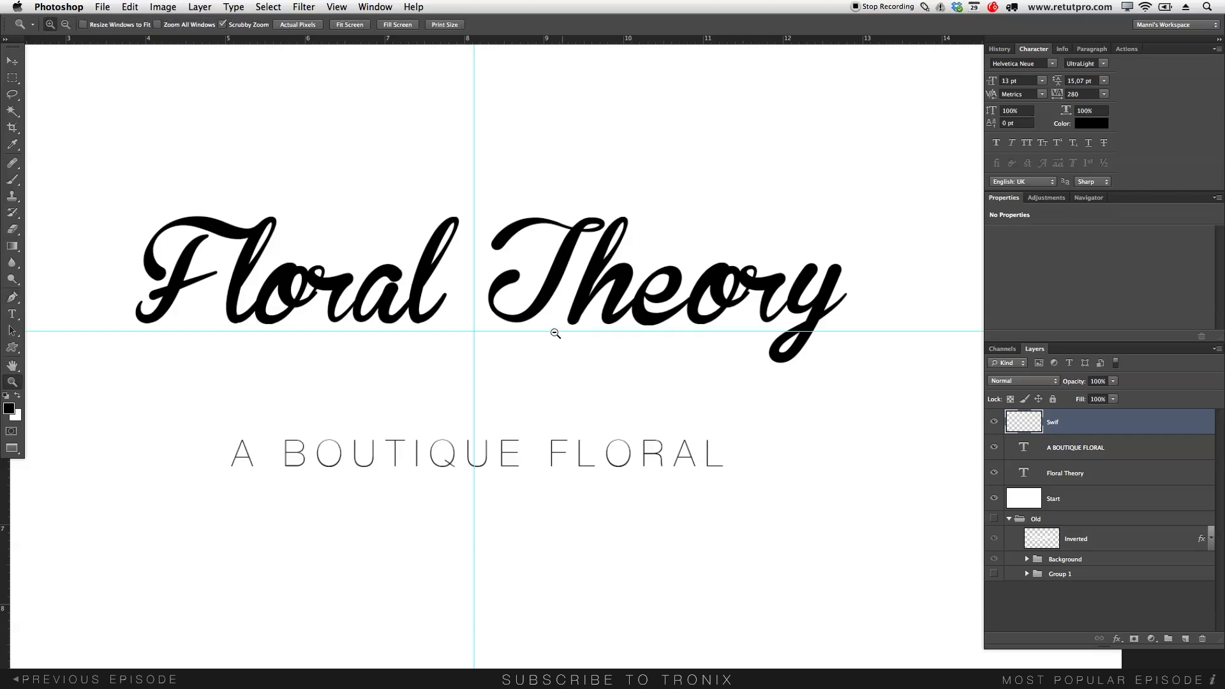
key(super+0)
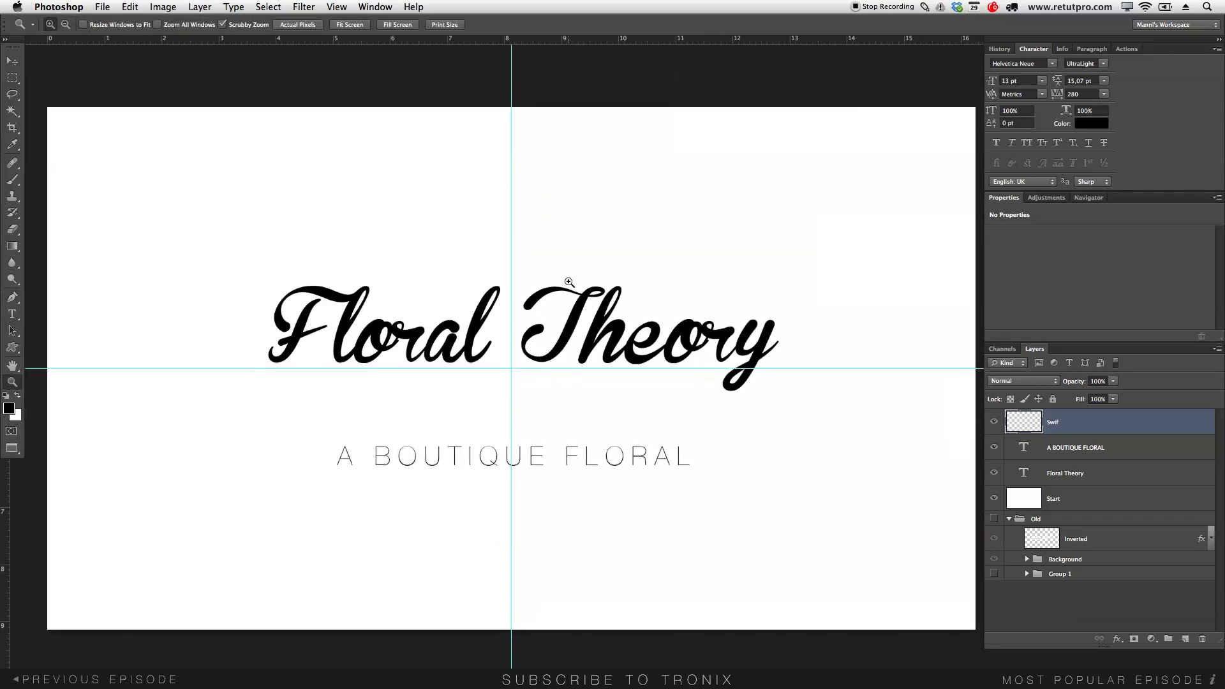
key(u)
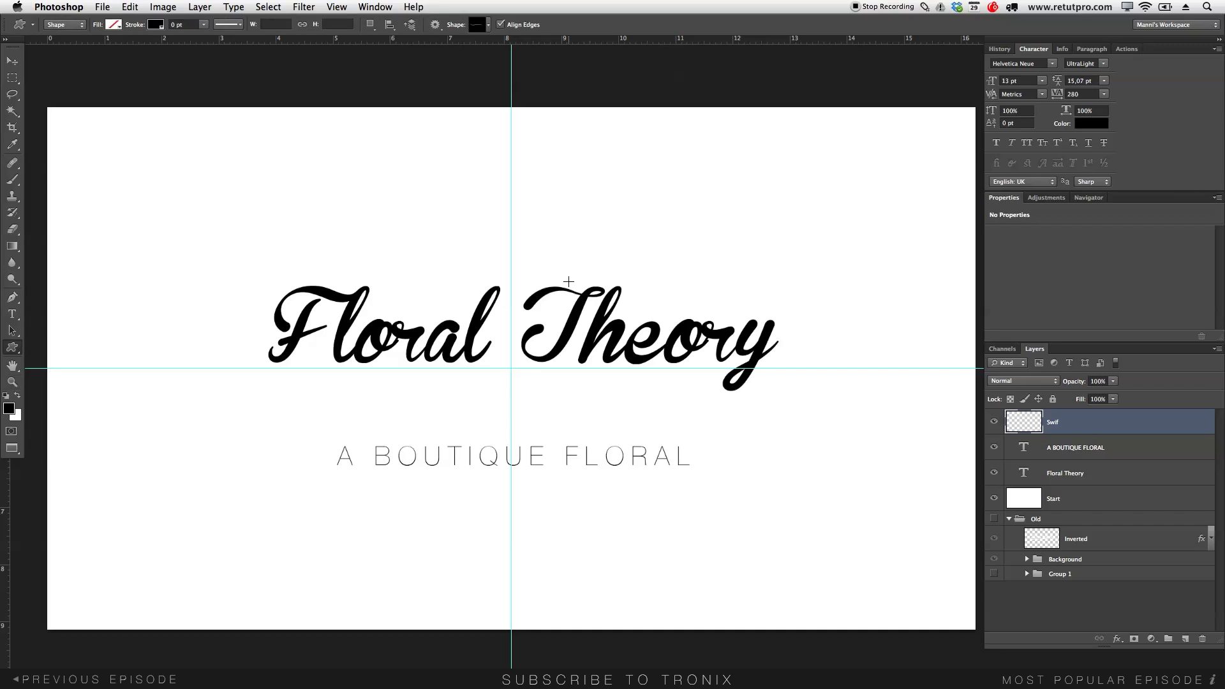
click(12, 347)
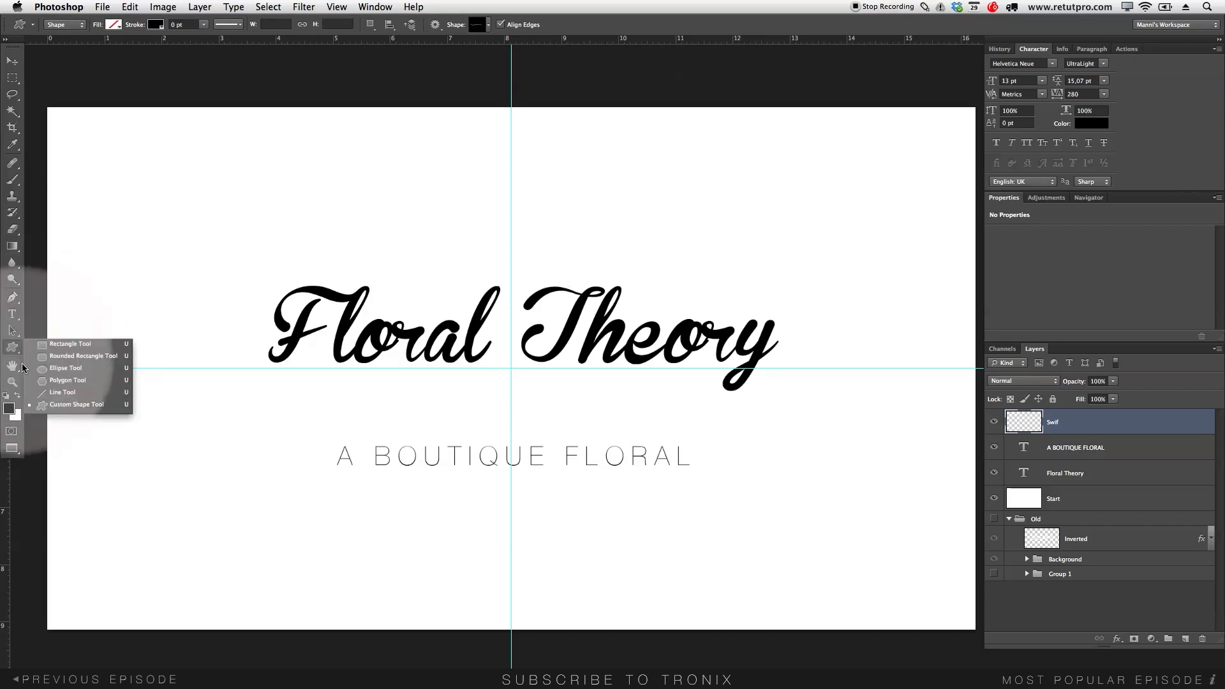
click(53, 406)
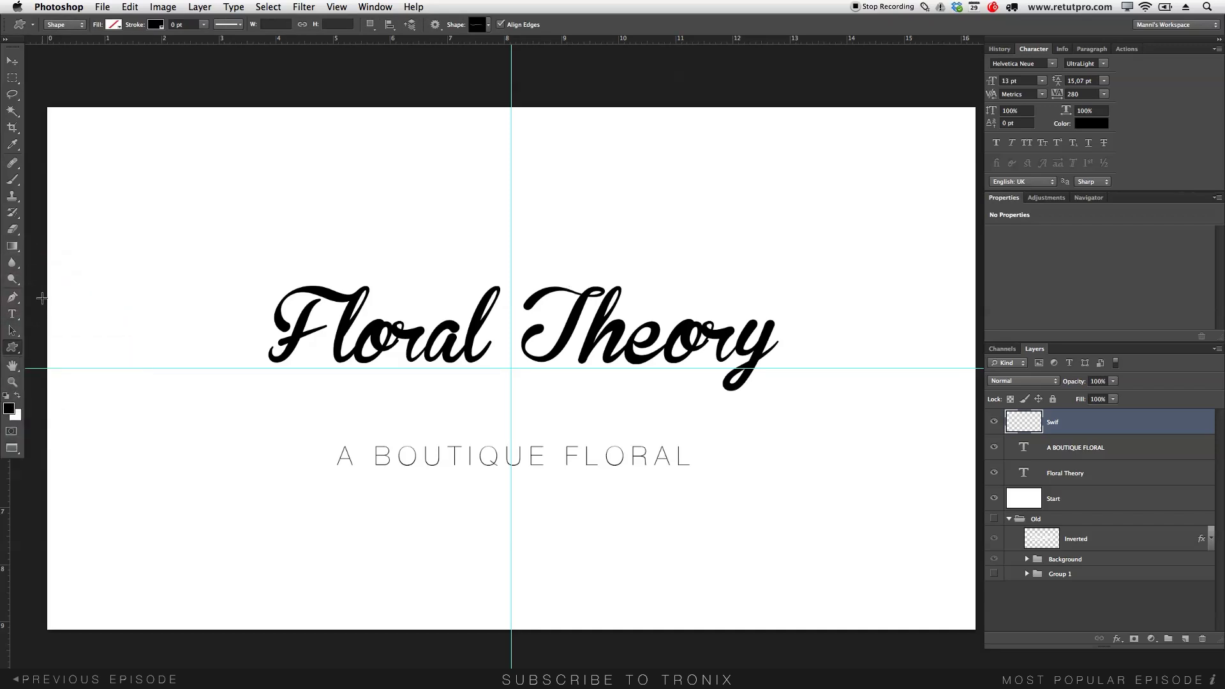
click(488, 24)
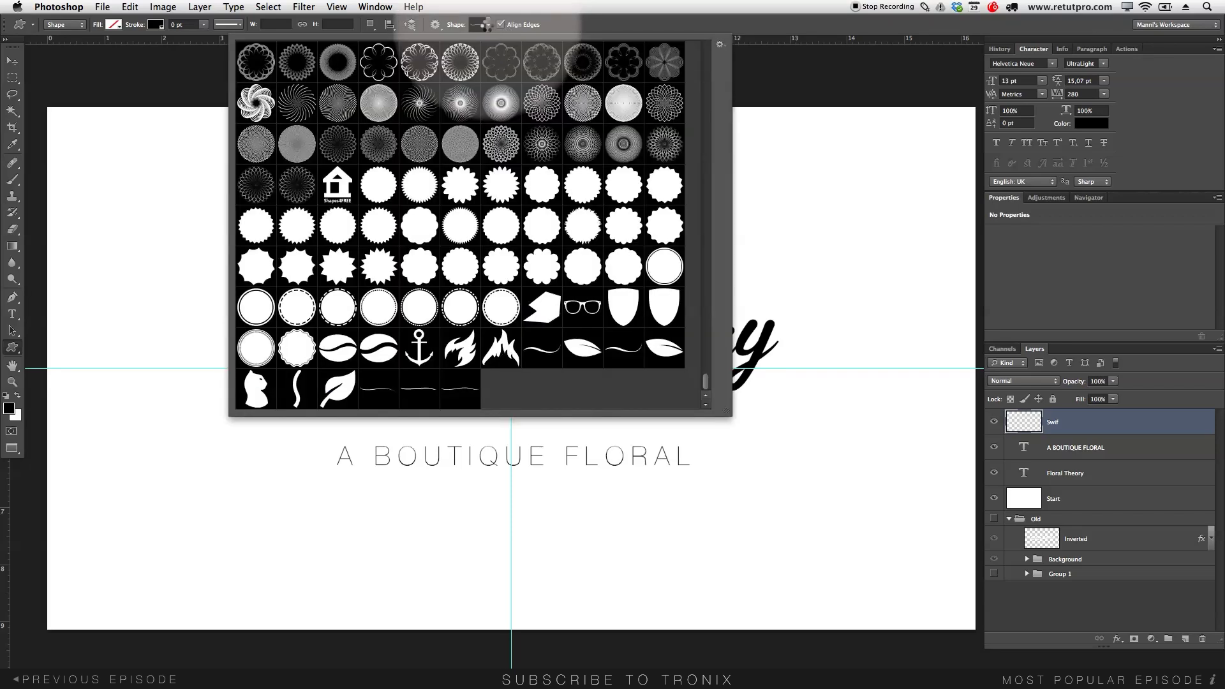
mouse_move(706, 381)
mouse_down()
mouse_move(703, 54)
mouse_move(704, 386)
mouse_up()
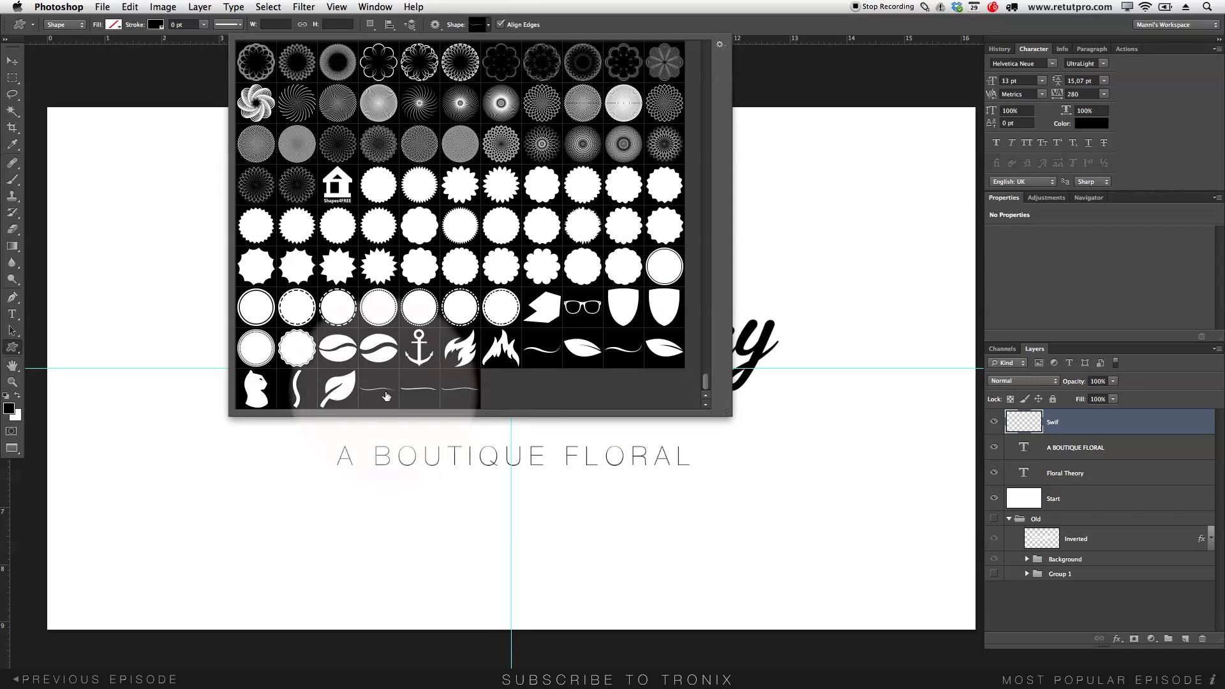
click(461, 394)
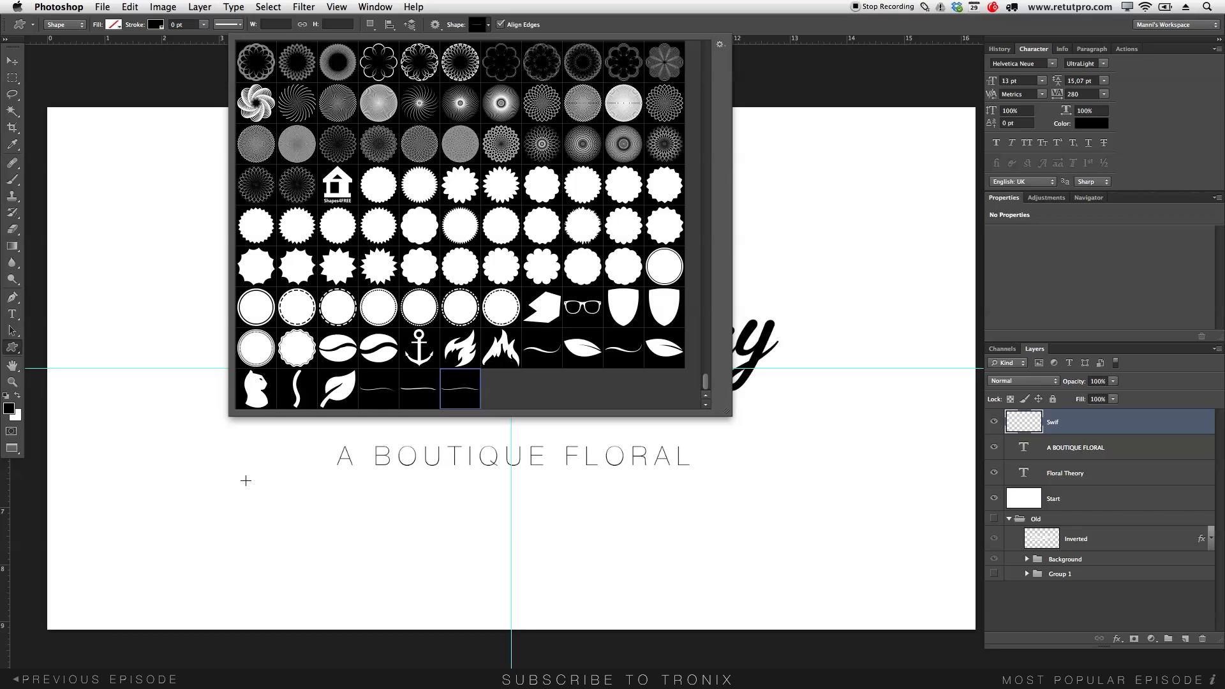
click(202, 503)
drag(210, 488, 734, 582)
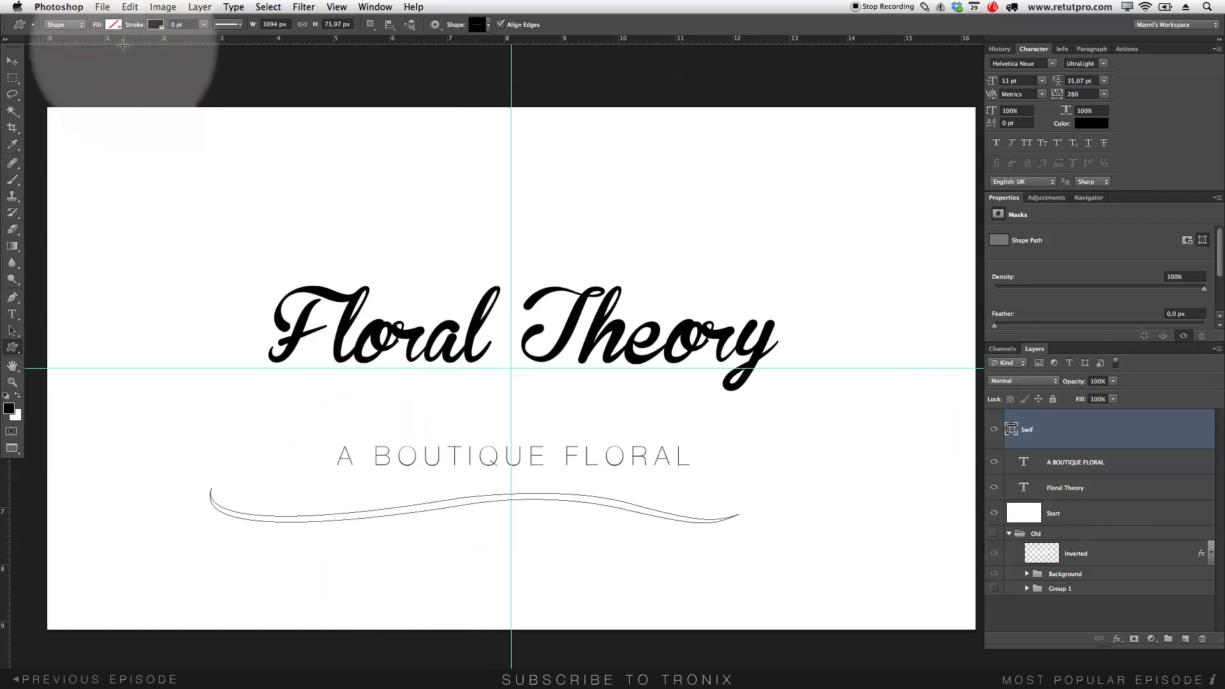
Give the swirl shape a solid black fill.
click(114, 26)
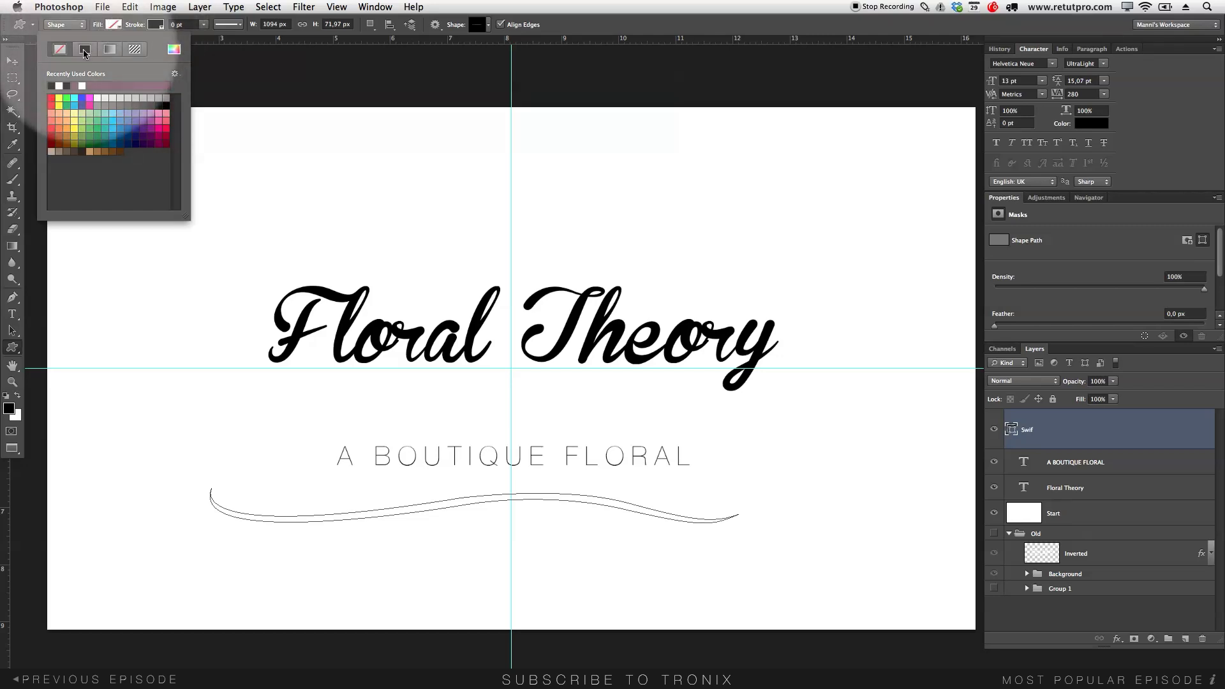
click(84, 51)
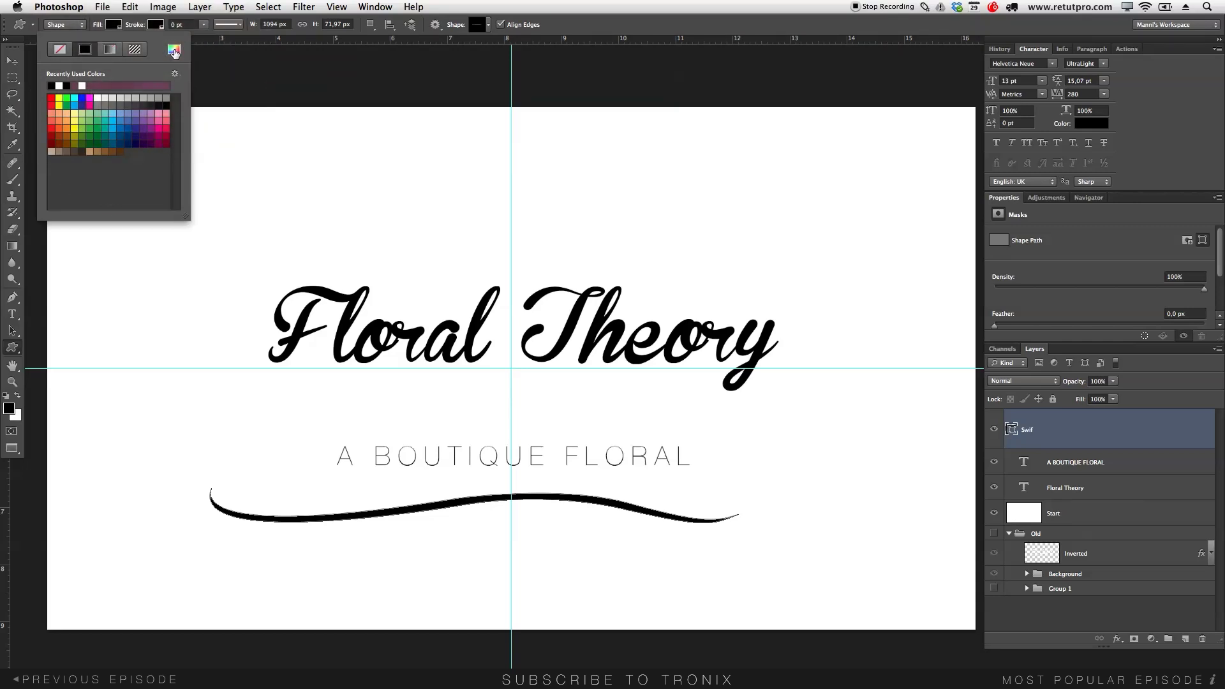
click(175, 52)
Move the swirl up between Floral Theory and the A BOUTIQUE FLORAL tagline.
click(12, 60)
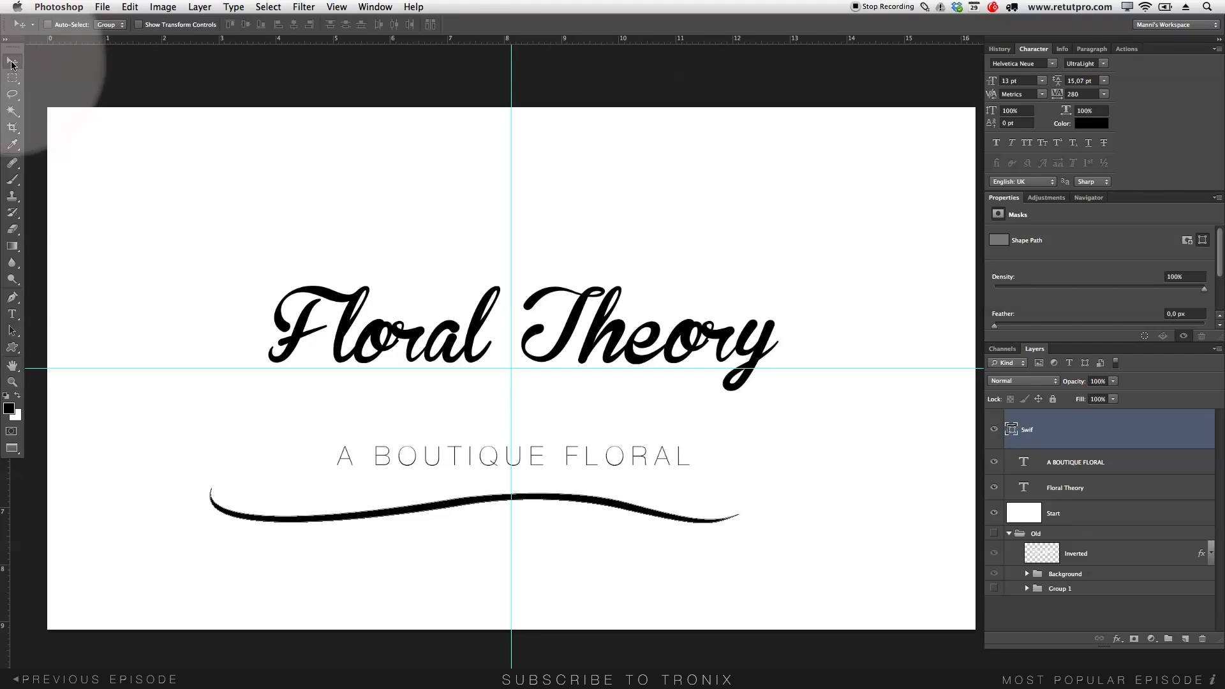
drag(529, 493, 568, 384)
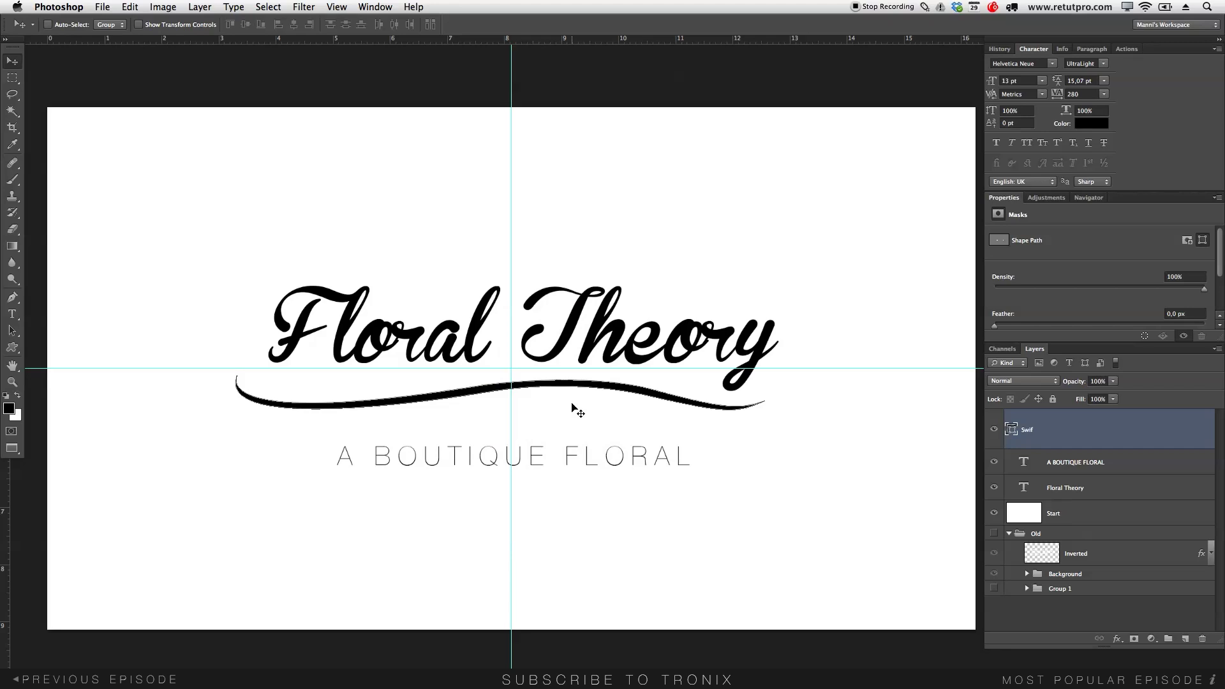
key(Down)
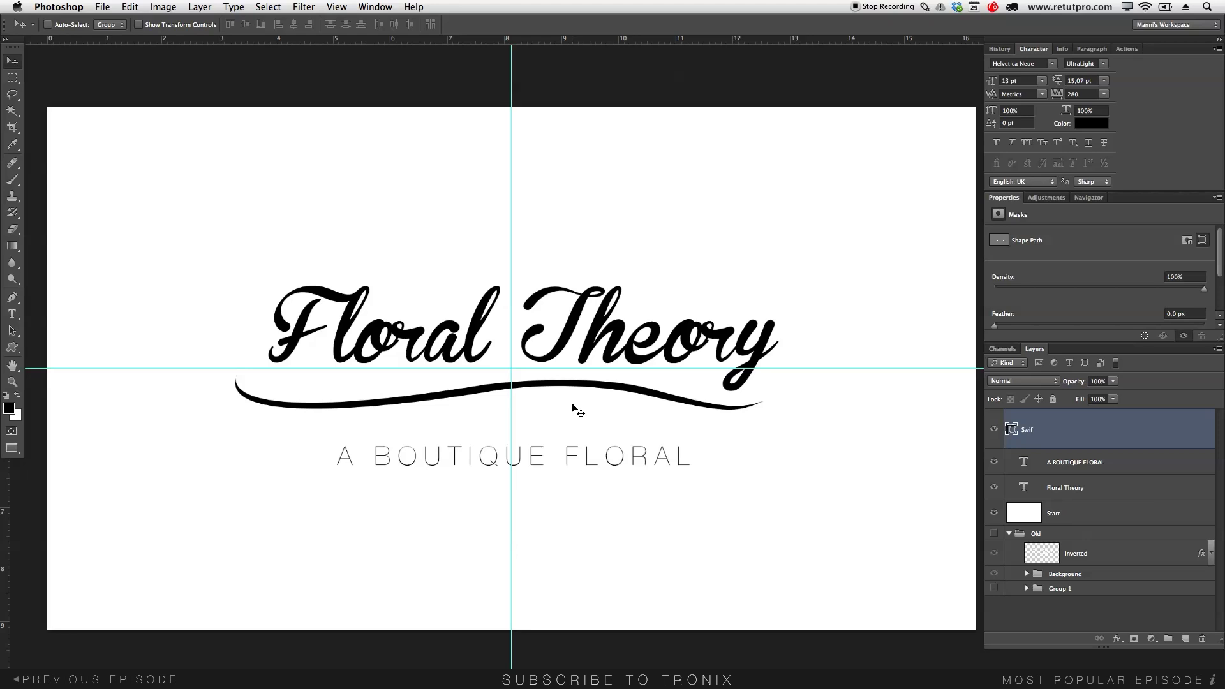
Rotate the swirl clockwise by about 2.2°, apply the transform, and shift it slightly so it sits centred under Floral Theory.
key(ctrl+t)
mouse_move(835, 371)
mouse_down()
mouse_move(842, 382)
mouse_move(833, 369)
mouse_up()
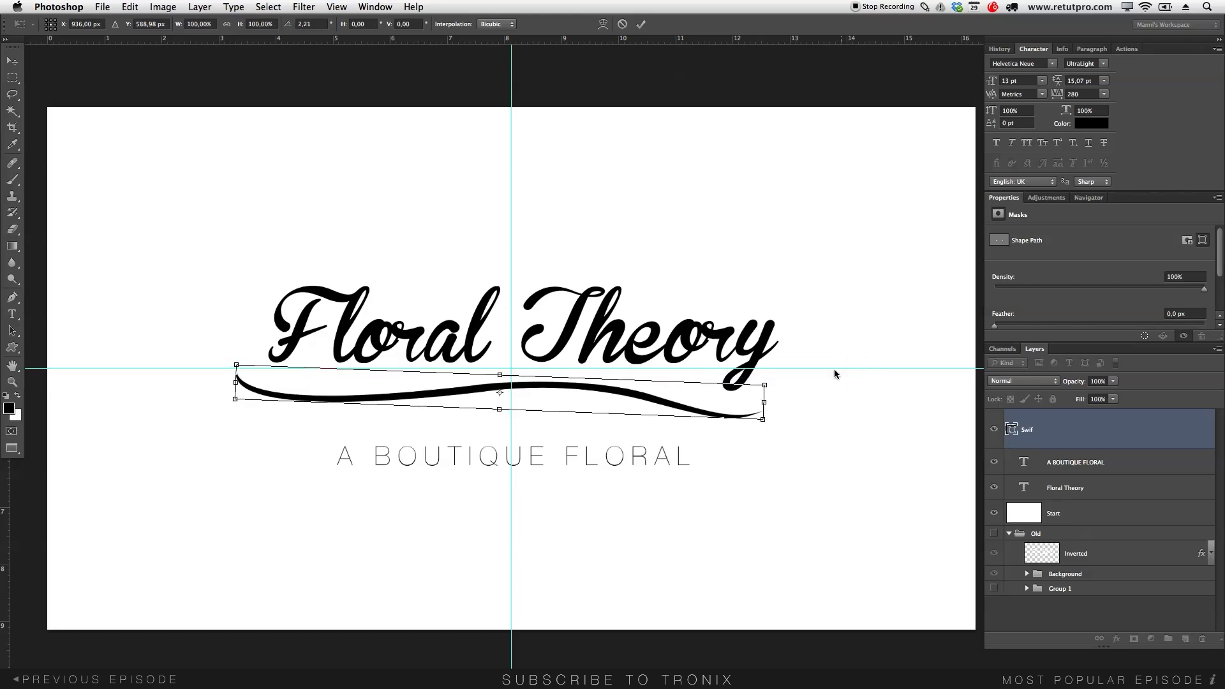
click(641, 24)
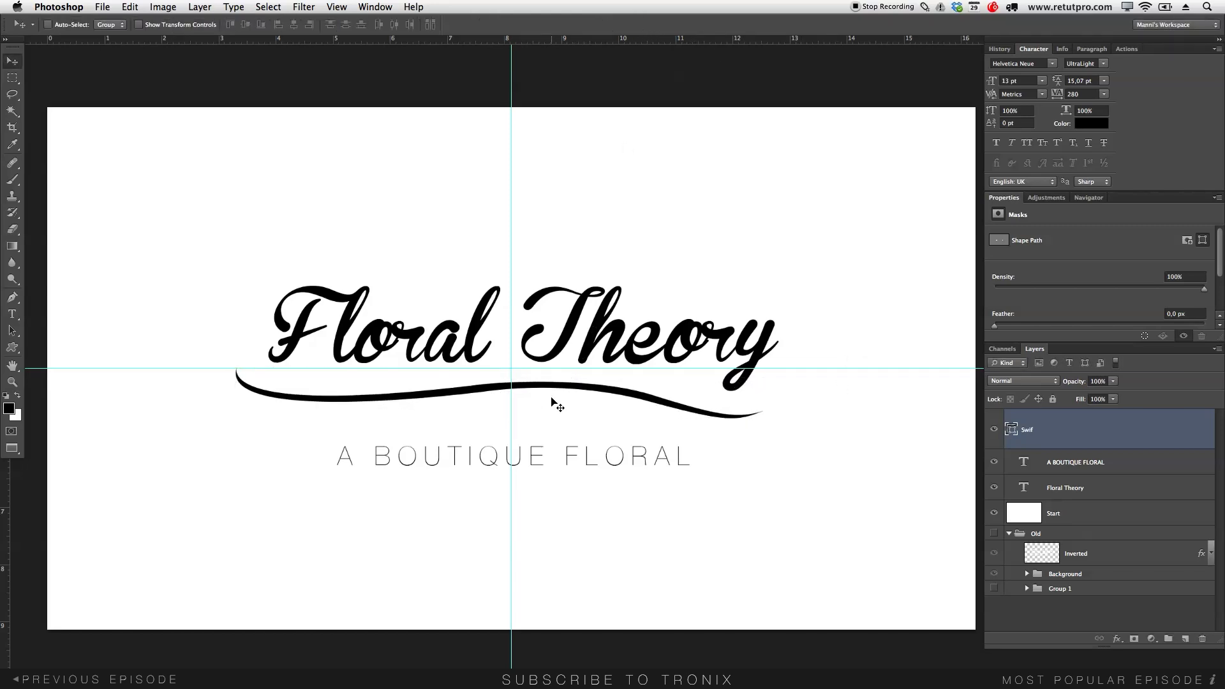
drag(551, 402, 564, 401)
drag(428, 397, 430, 399)
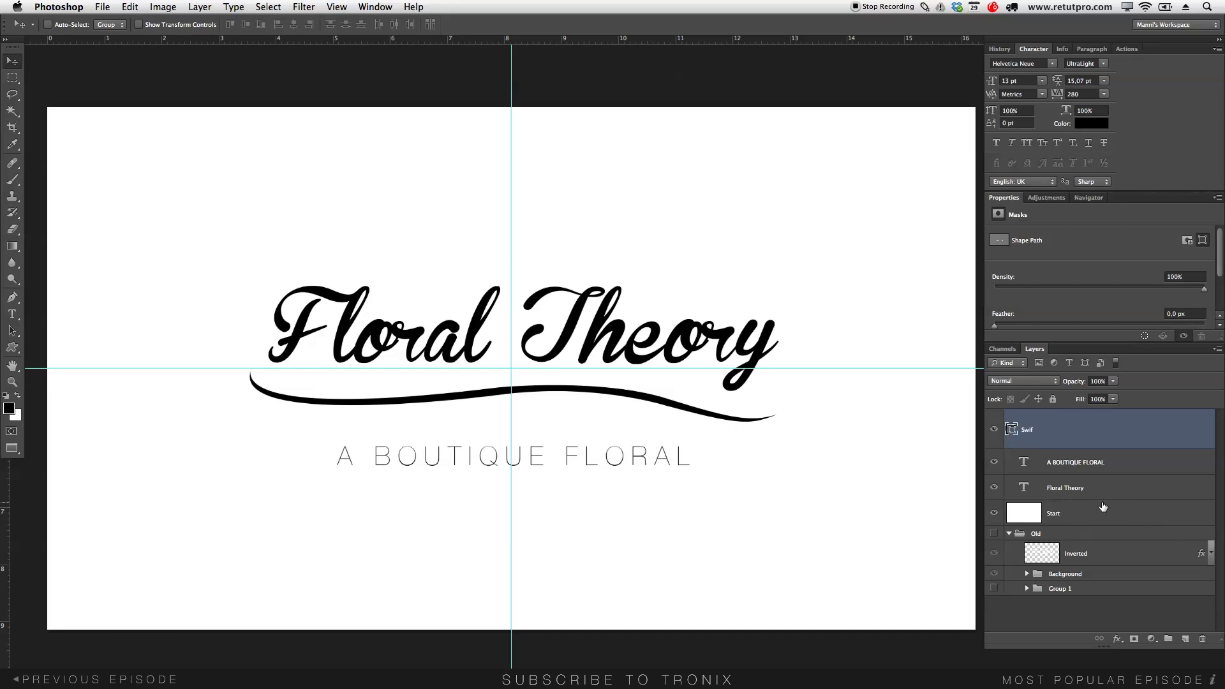
Move the A BOUTIQUE FLORAL tagline up close beneath the swirl, keeping it centred on the vertical guide.
click(1103, 469)
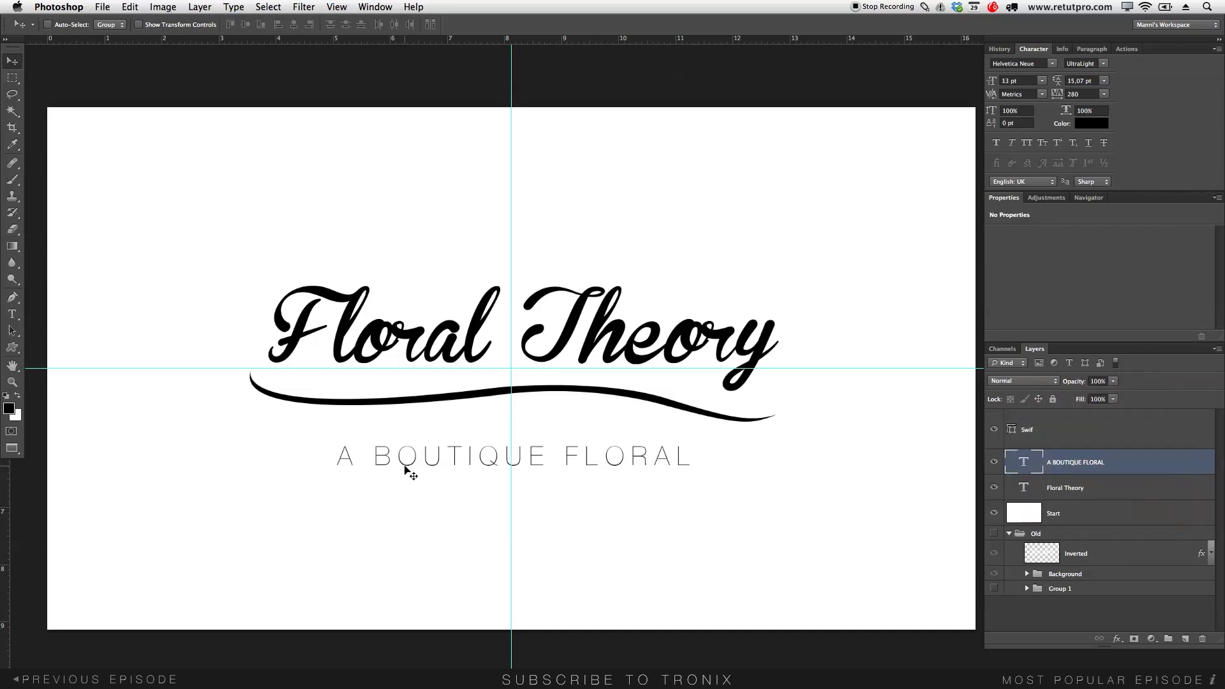
drag(594, 458, 560, 418)
key(z)
drag(705, 487, 689, 480)
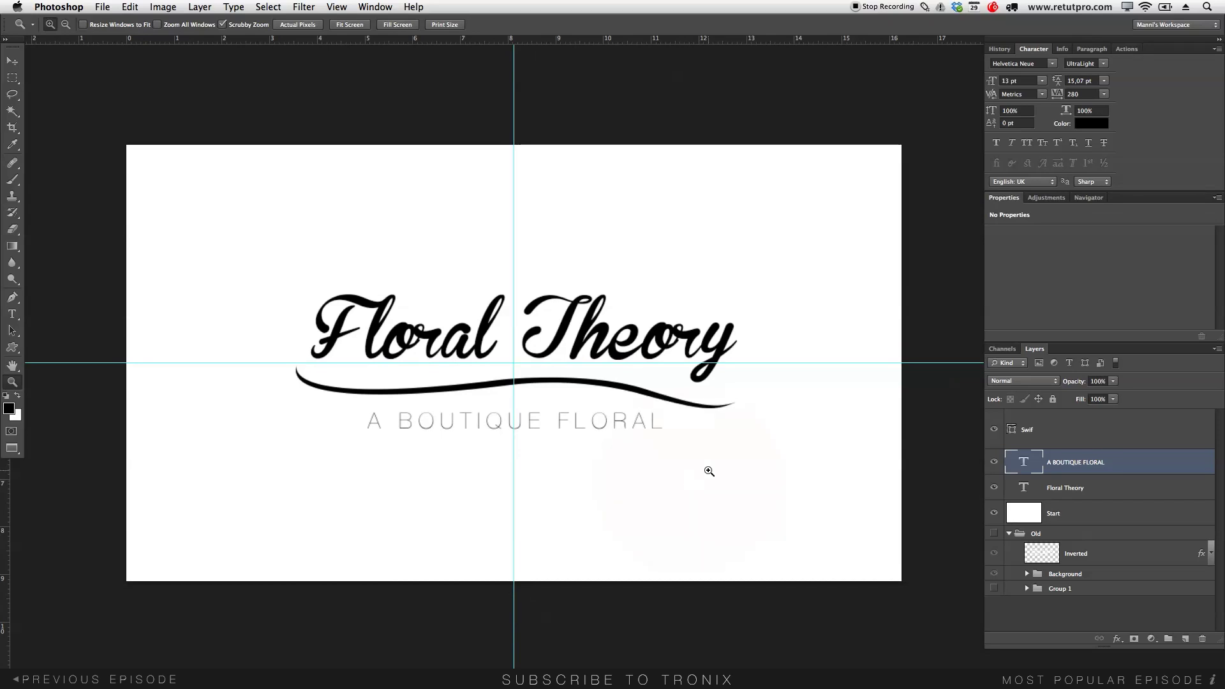
Expand Group 1 inside the Old group and look through its text and leaf shape layers.
key(v)
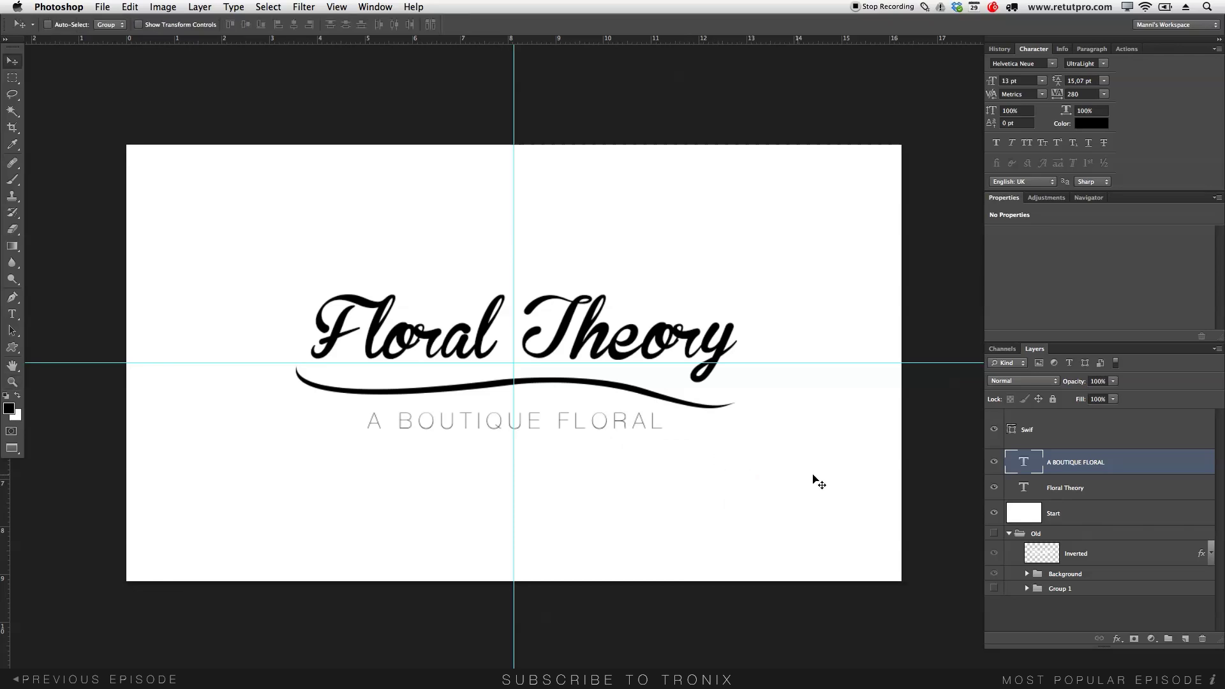
click(1027, 590)
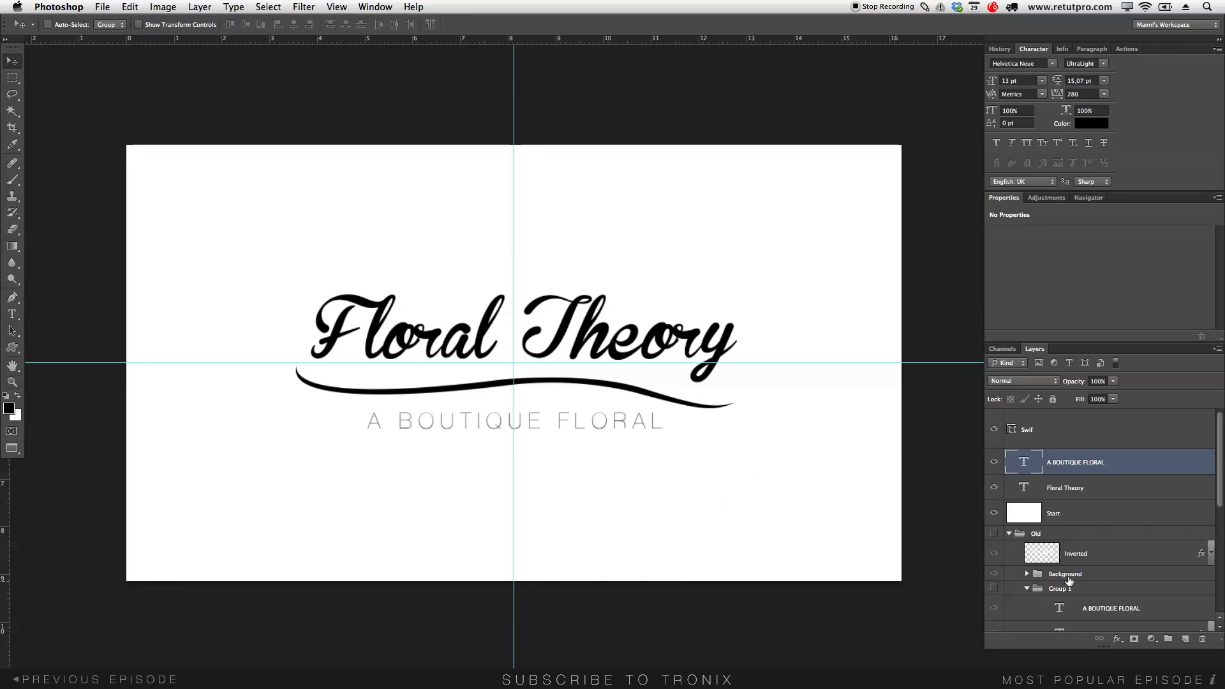
scroll(1212, 554, down, 5)
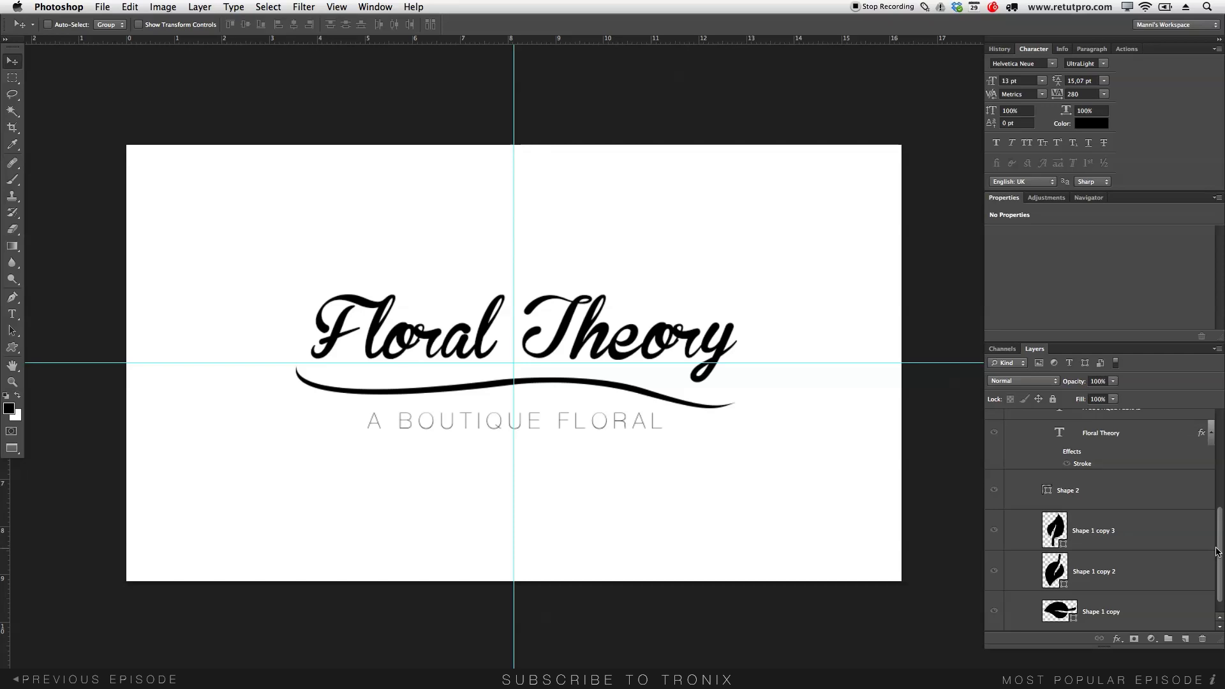
scroll(1219, 571, down, 2)
scroll(1219, 571, up, 10)
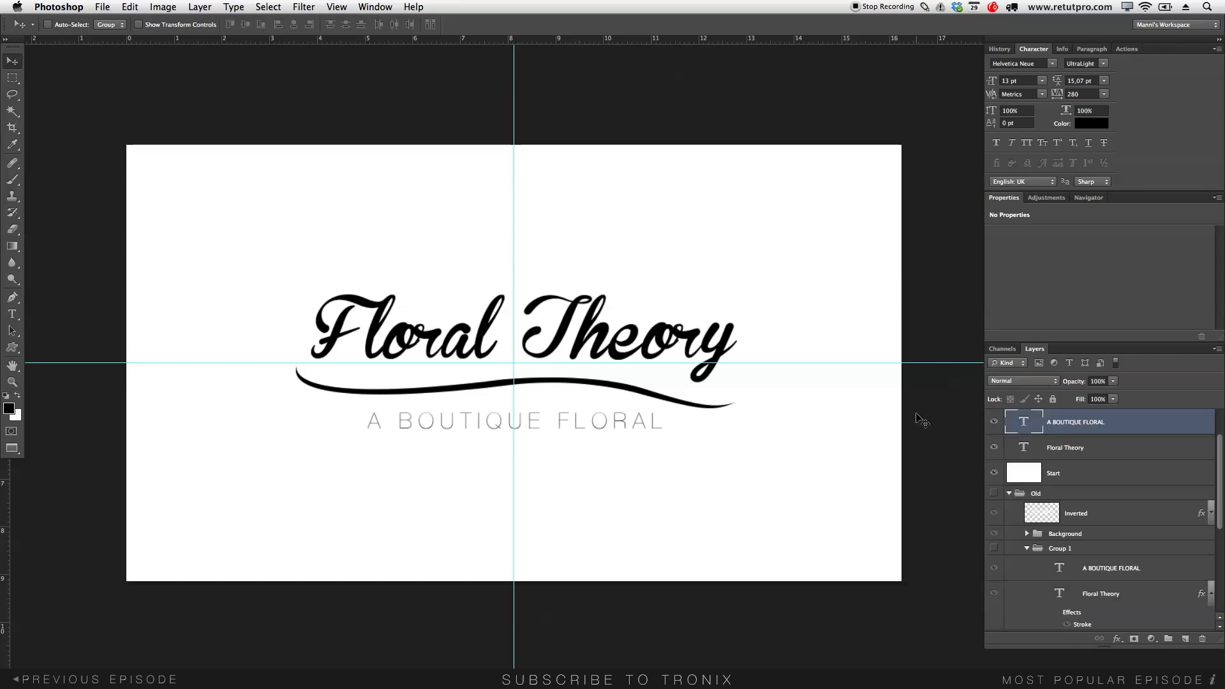
Open stock-vector-leaf-icon-110526137.jpg from the desktop and view the leaf icon sheet in full-screen mode.
key(f)
key(f)
click(955, 398)
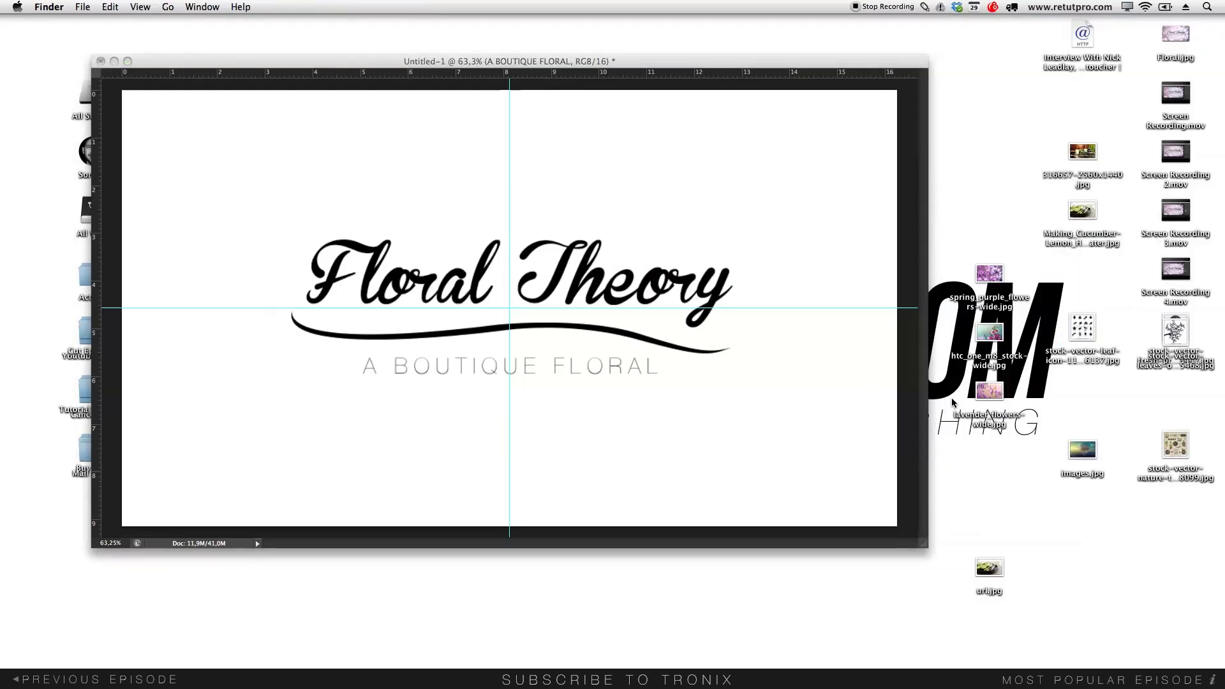
drag(1085, 339, 566, 664)
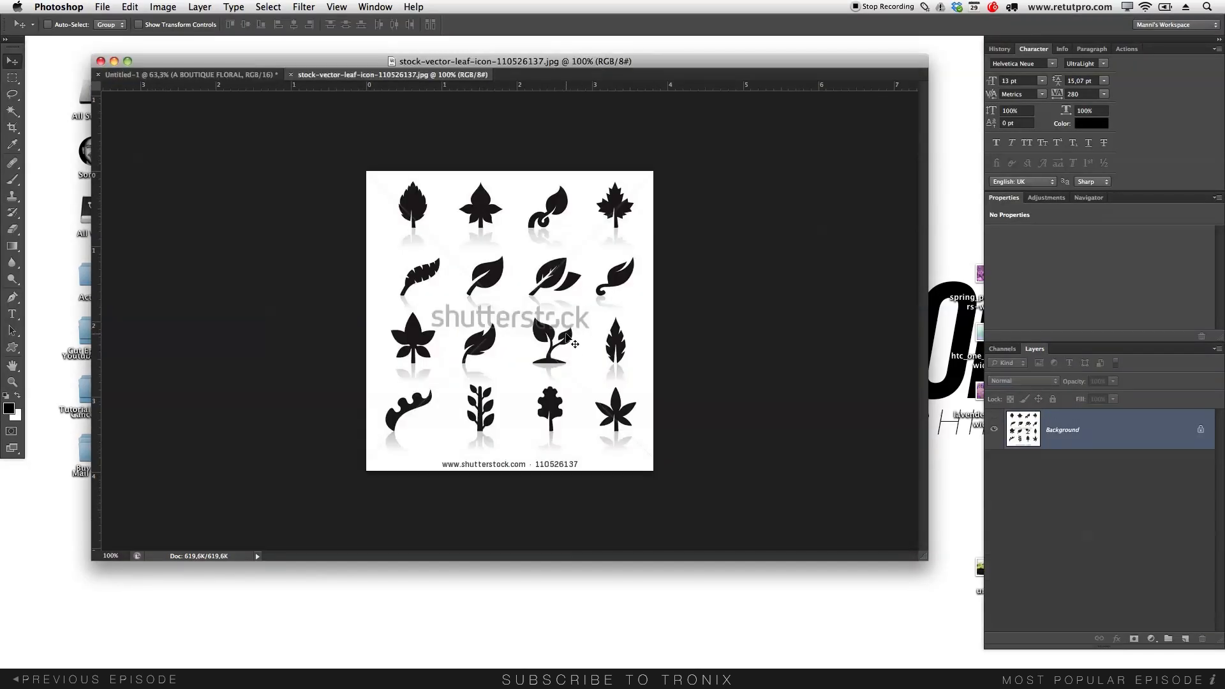
key(f)
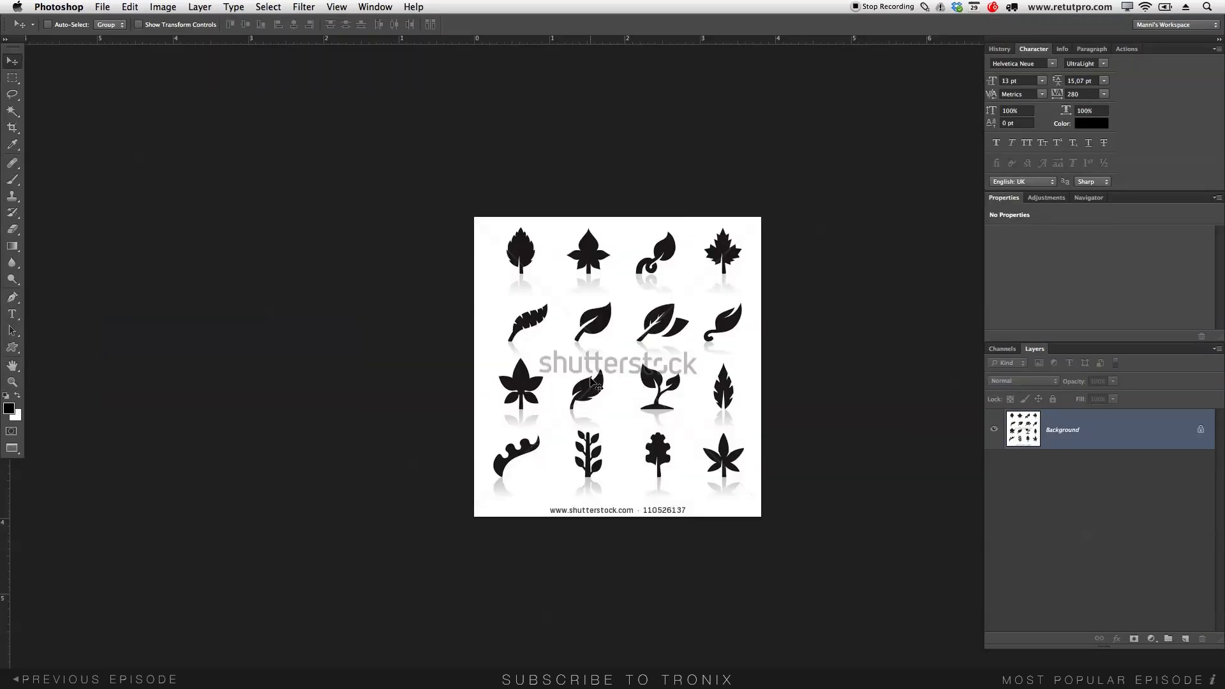
key(z)
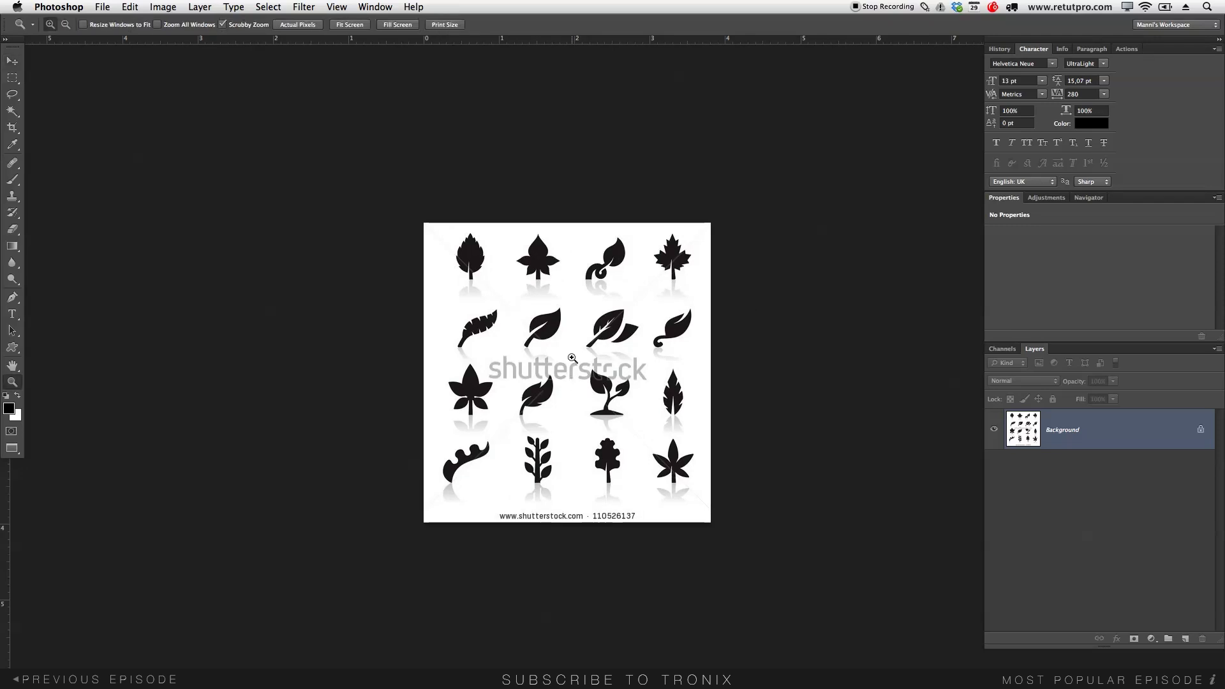
click(585, 350)
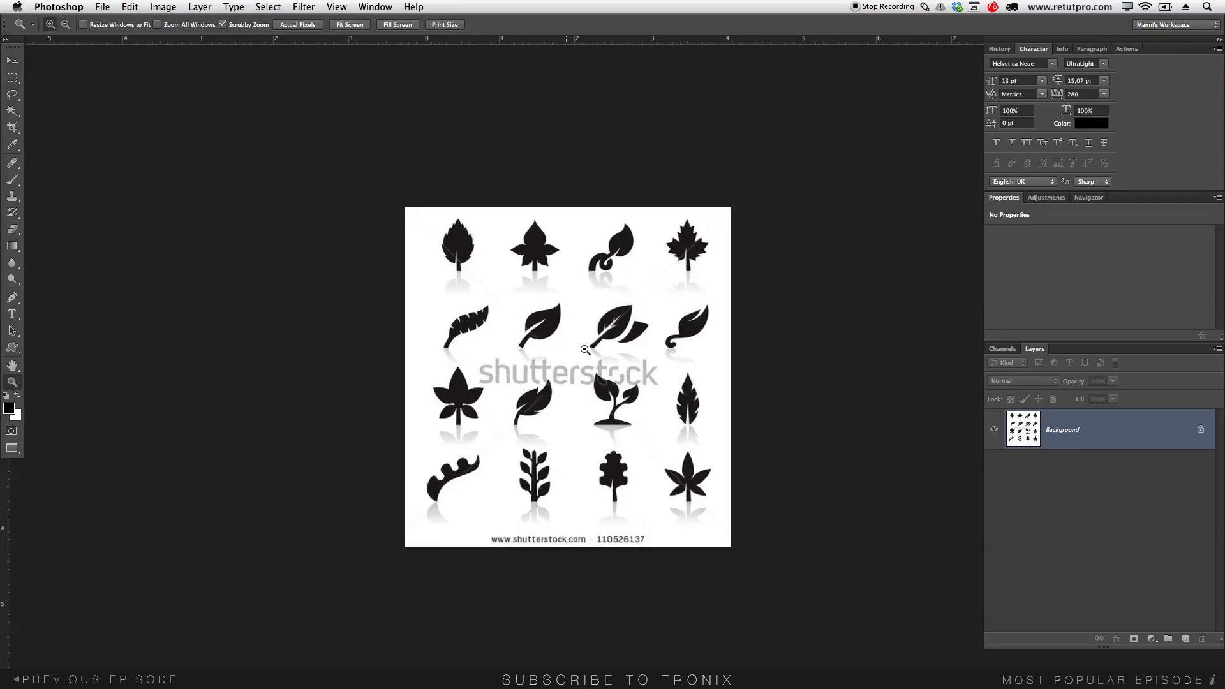
alt+click(567, 414)
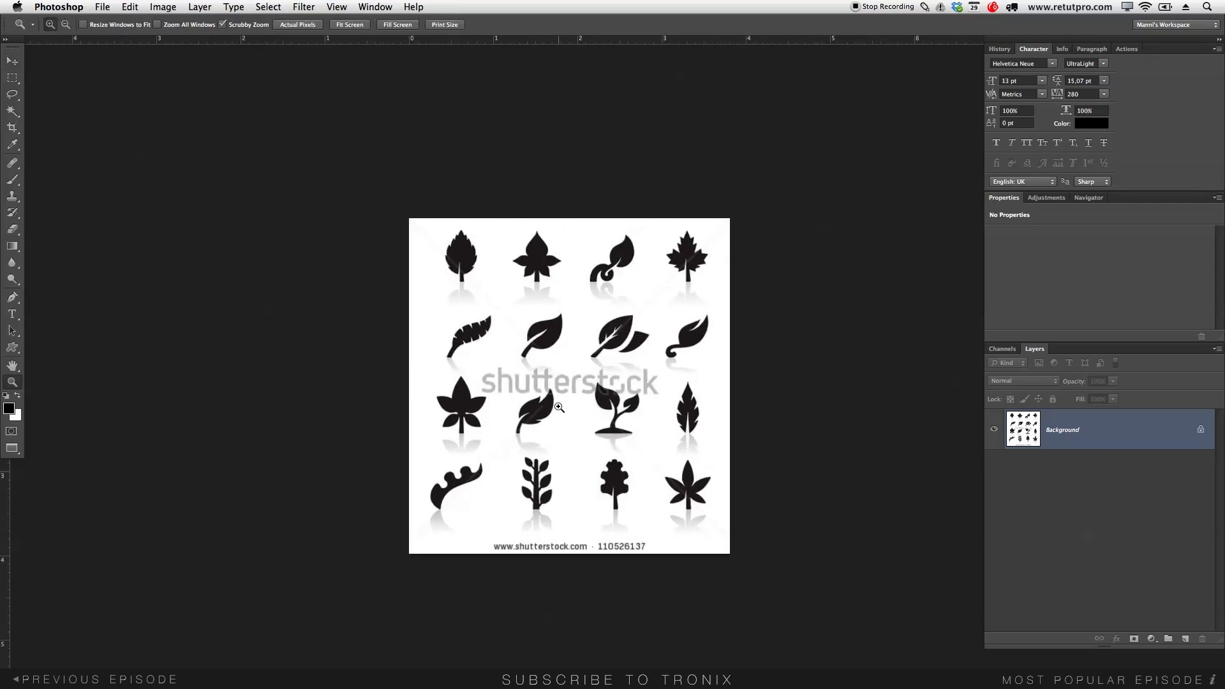
Copy the leaf icon sheet into the Floral Theory document and place its layer at the top of the layer stack.
key(f)
key(f)
drag(383, 74, 740, 269)
drag(1023, 434, 474, 241)
key(ctrl+Tab)
click(461, 276)
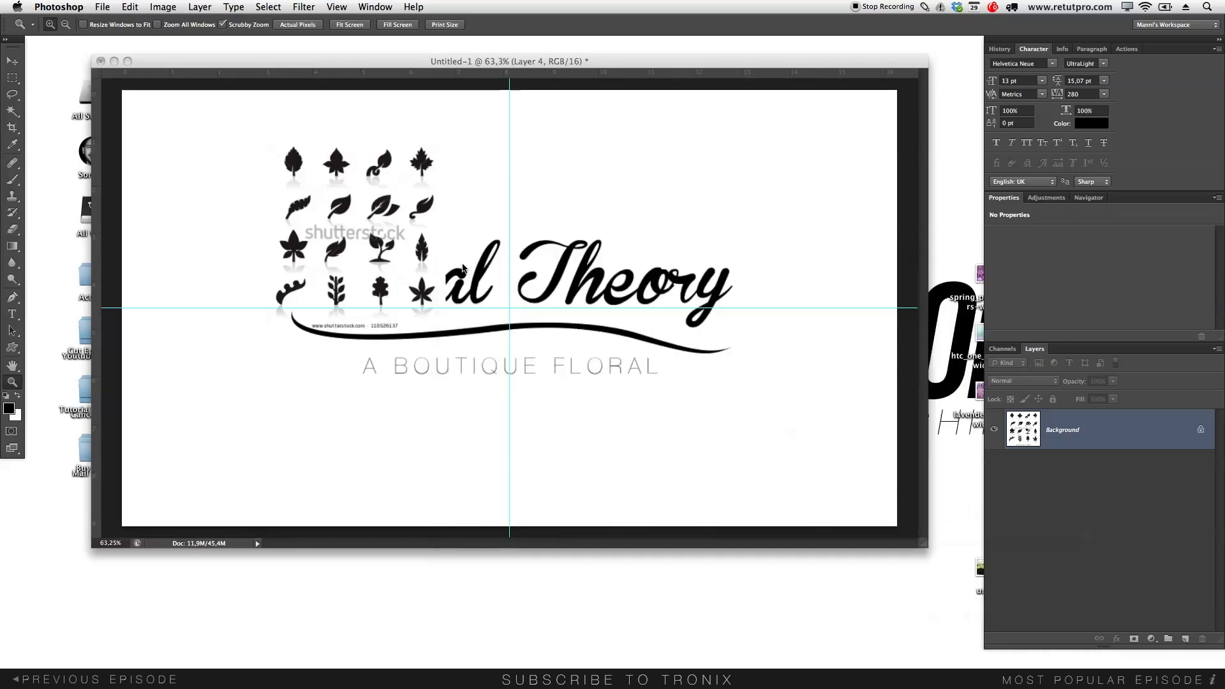
key(f)
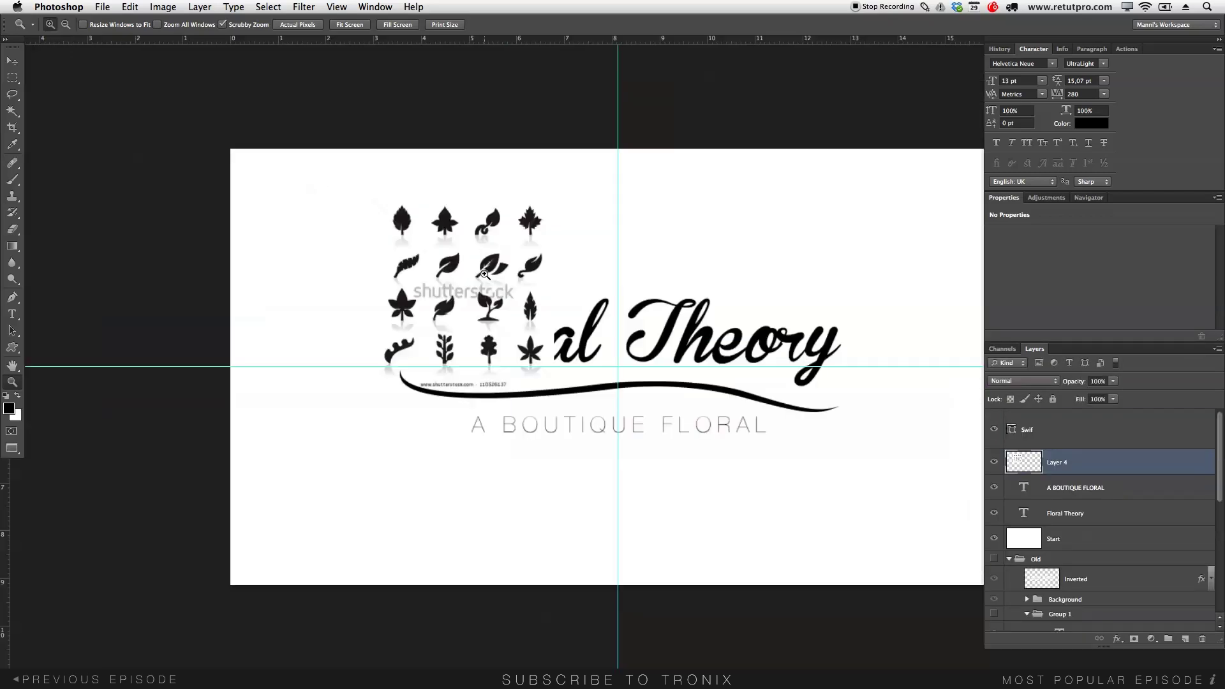
drag(689, 358, 637, 372)
drag(921, 347, 883, 353)
drag(1151, 479, 1056, 425)
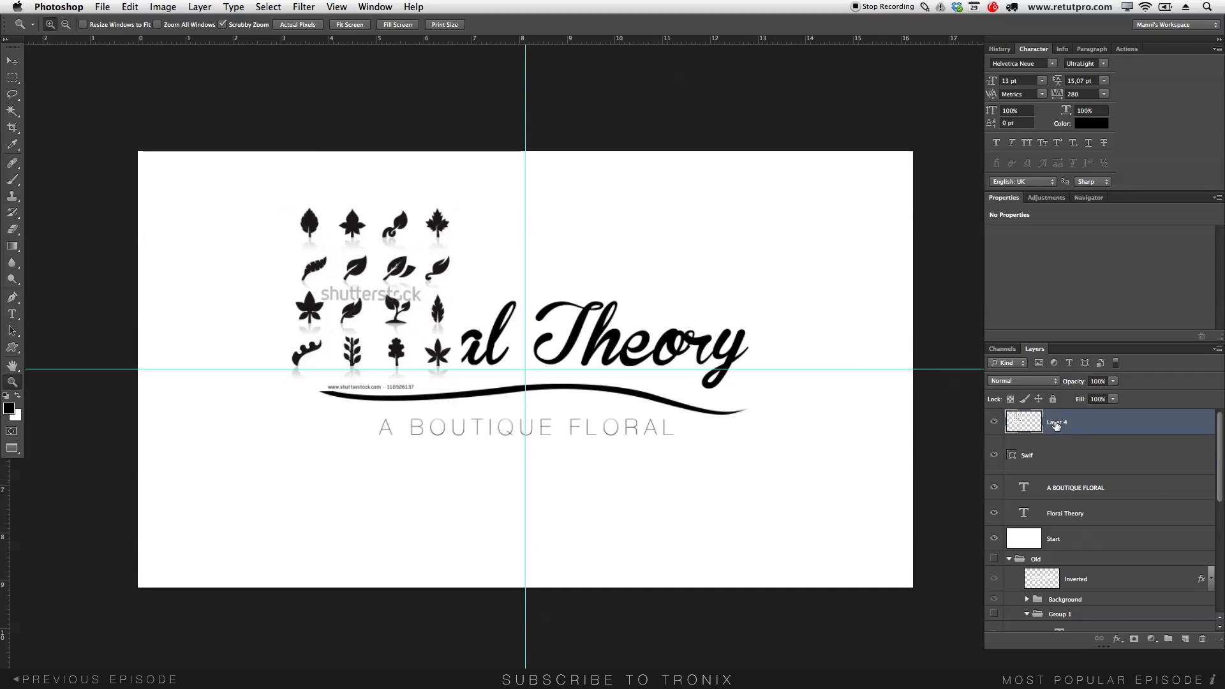
Scale the leaf icon sheet up to about 487% and move it so the second row of leaves lies on the canvas.
drag(706, 457, 688, 445)
key(ctrl+t)
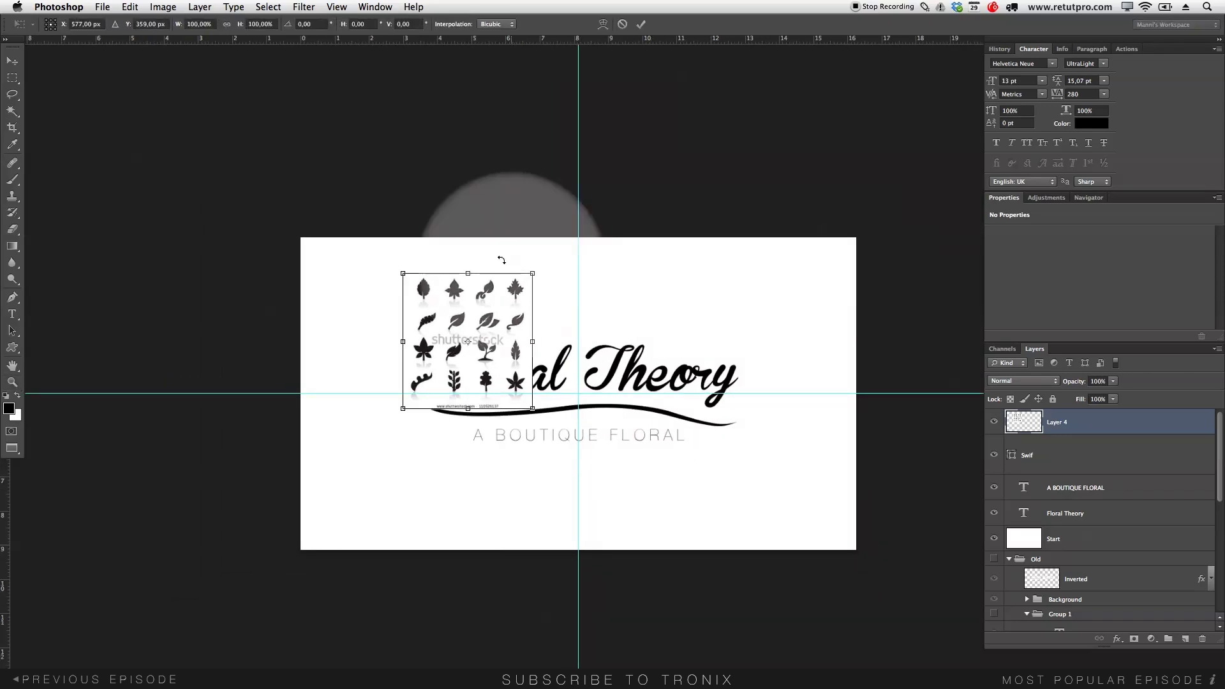
drag(533, 274, 637, 56)
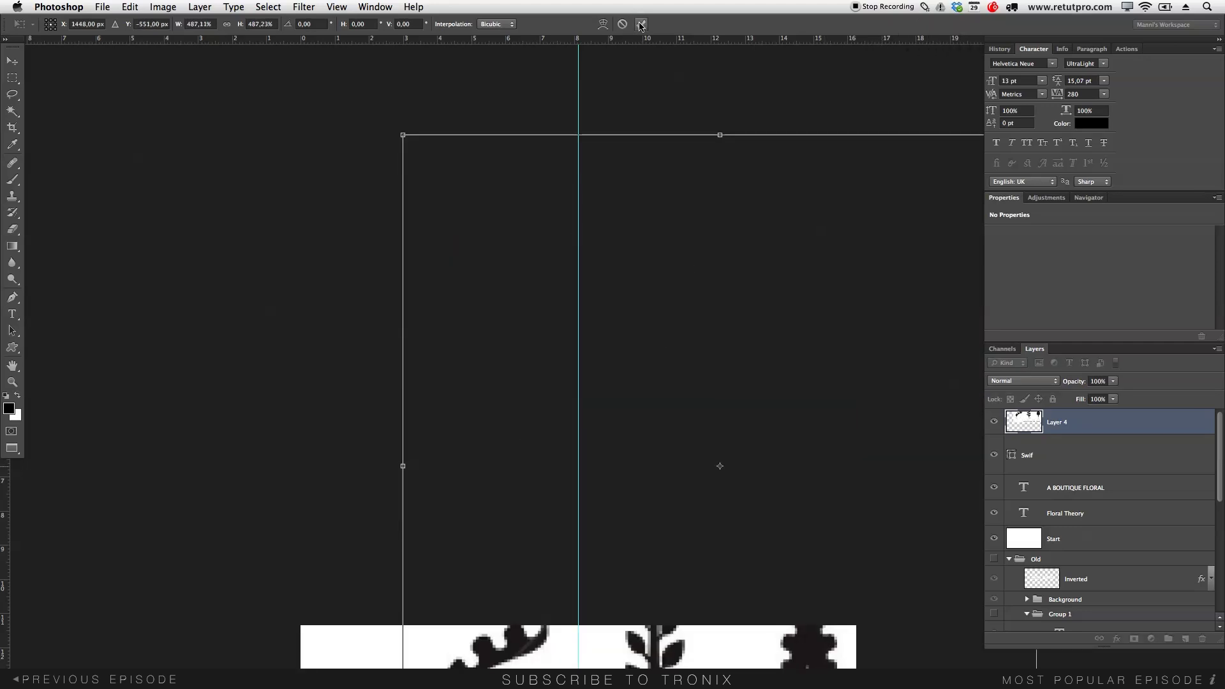
click(641, 25)
key(z)
drag(677, 370, 632, 186)
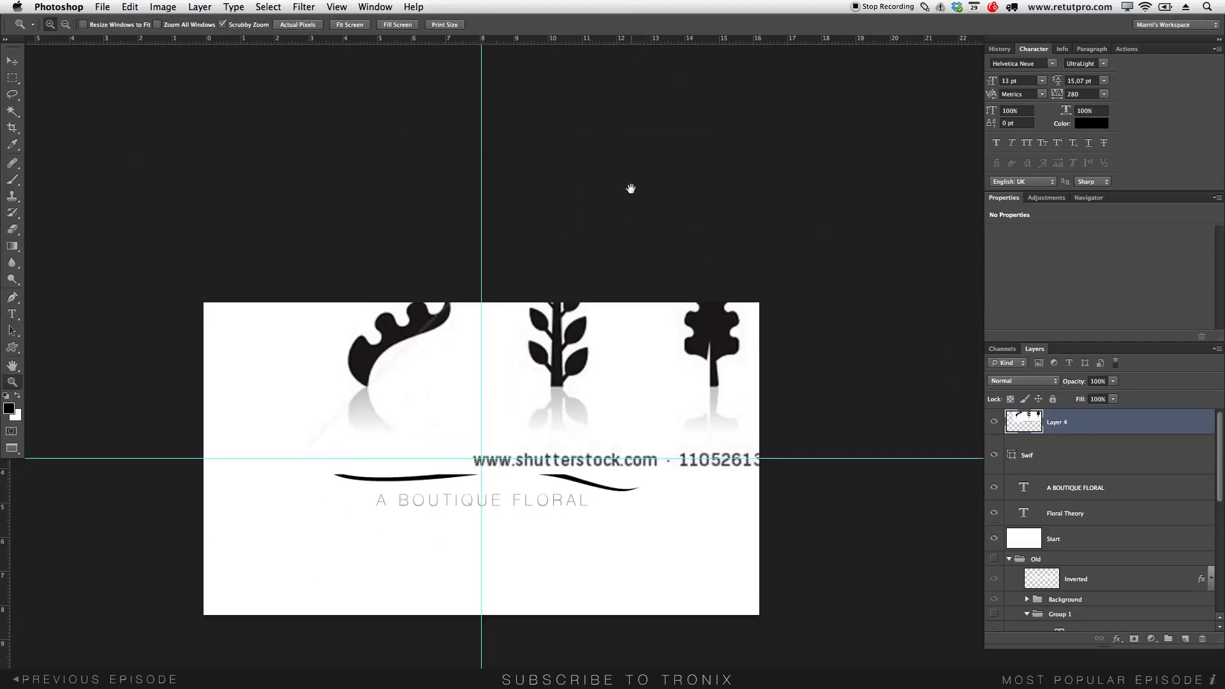
key(v)
drag(622, 292, 606, 344)
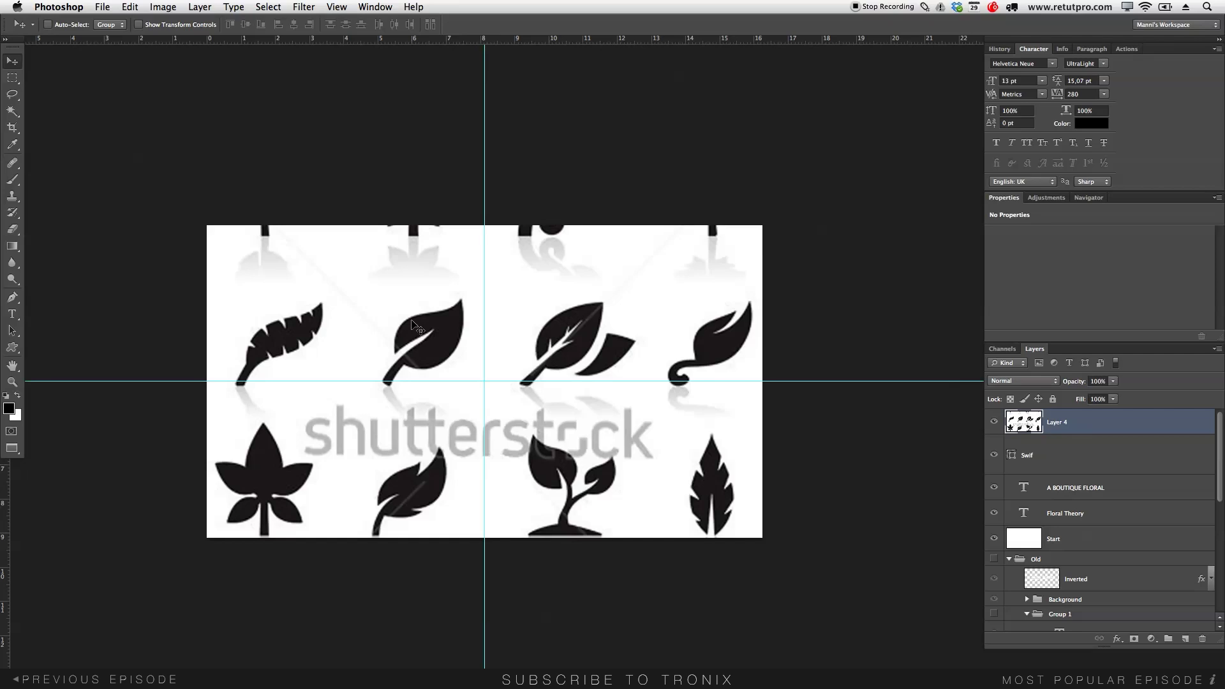
Trace a rough closed path with the Pen tool around the second leaf in the second row.
key(z)
drag(414, 324, 452, 323)
key(p)
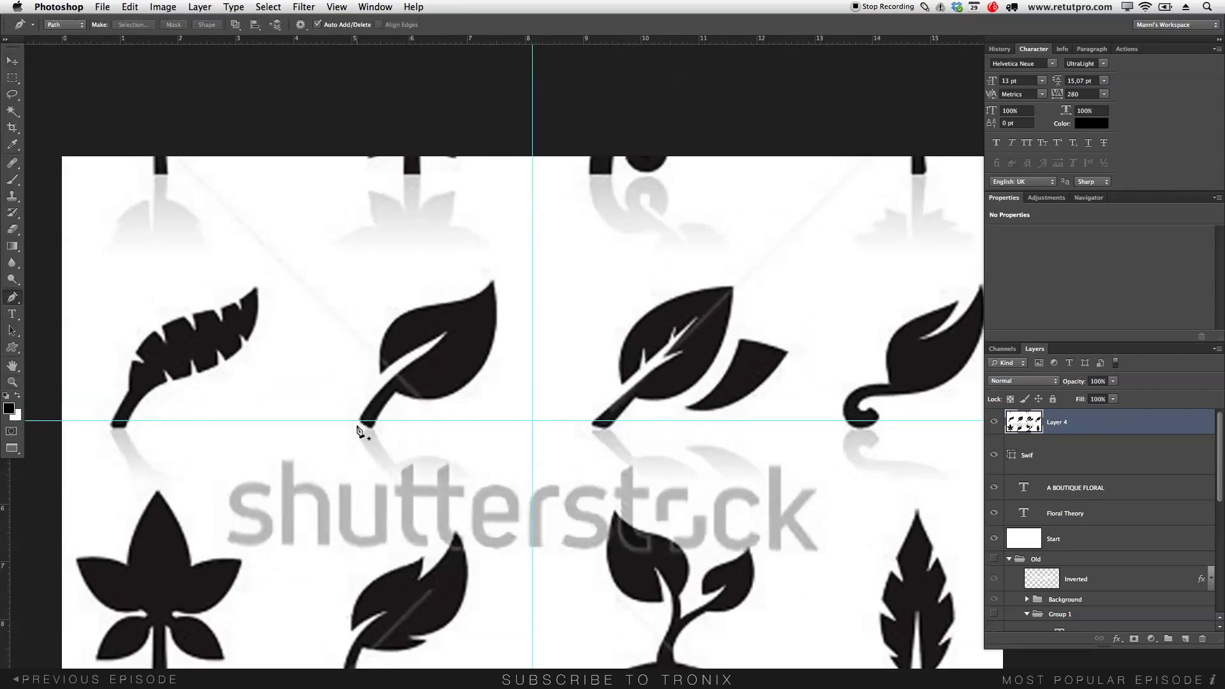
drag(361, 421, 394, 391)
drag(493, 282, 474, 124)
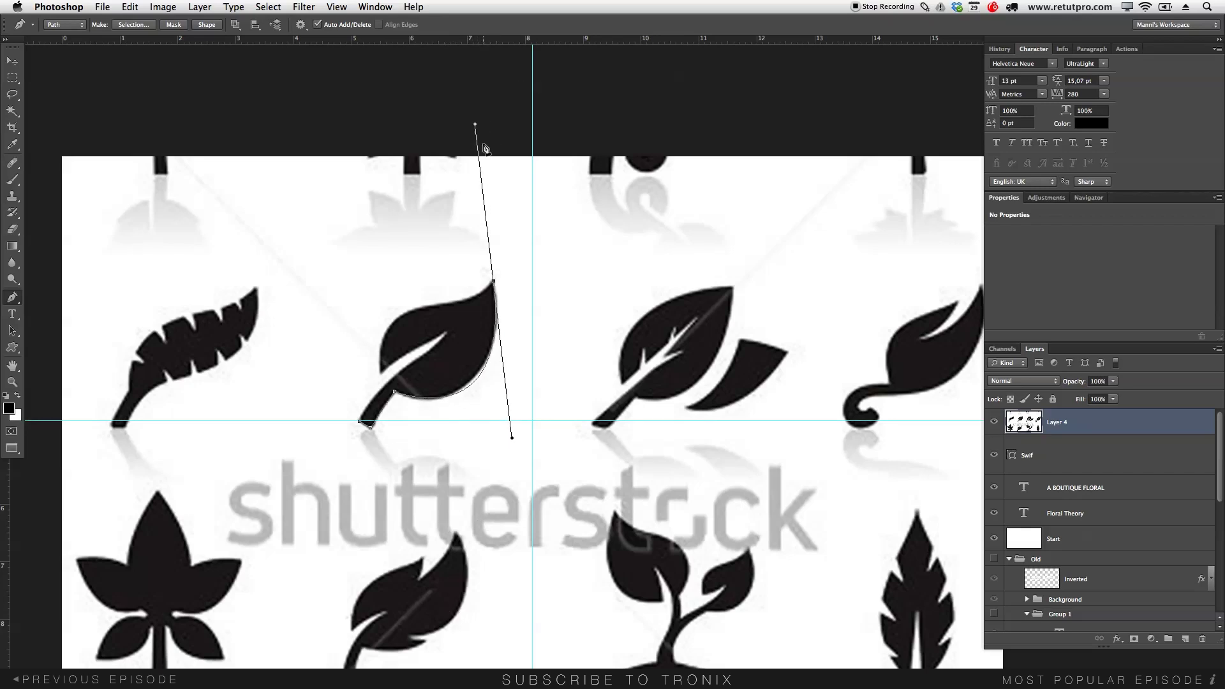
drag(475, 124, 473, 165)
drag(390, 326, 369, 308)
drag(379, 388, 426, 344)
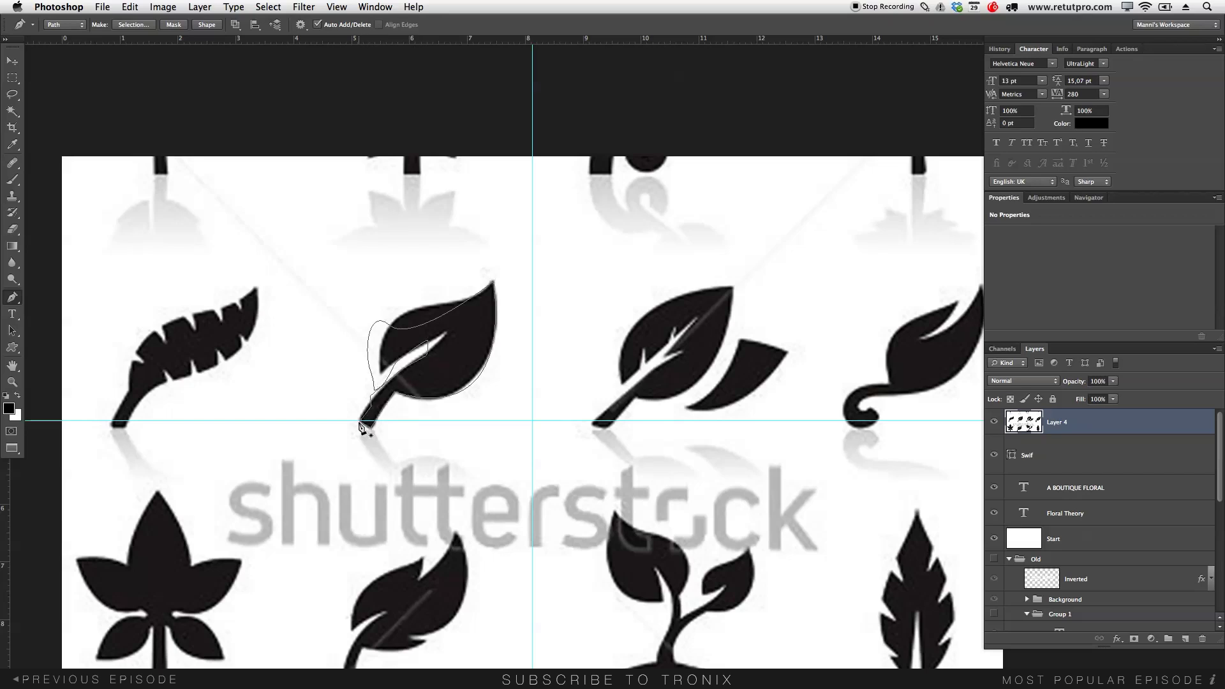
Try defining the traced leaf path as a custom shape, cancel the naming, and delete the leaf sheet layer.
right_click(426, 370)
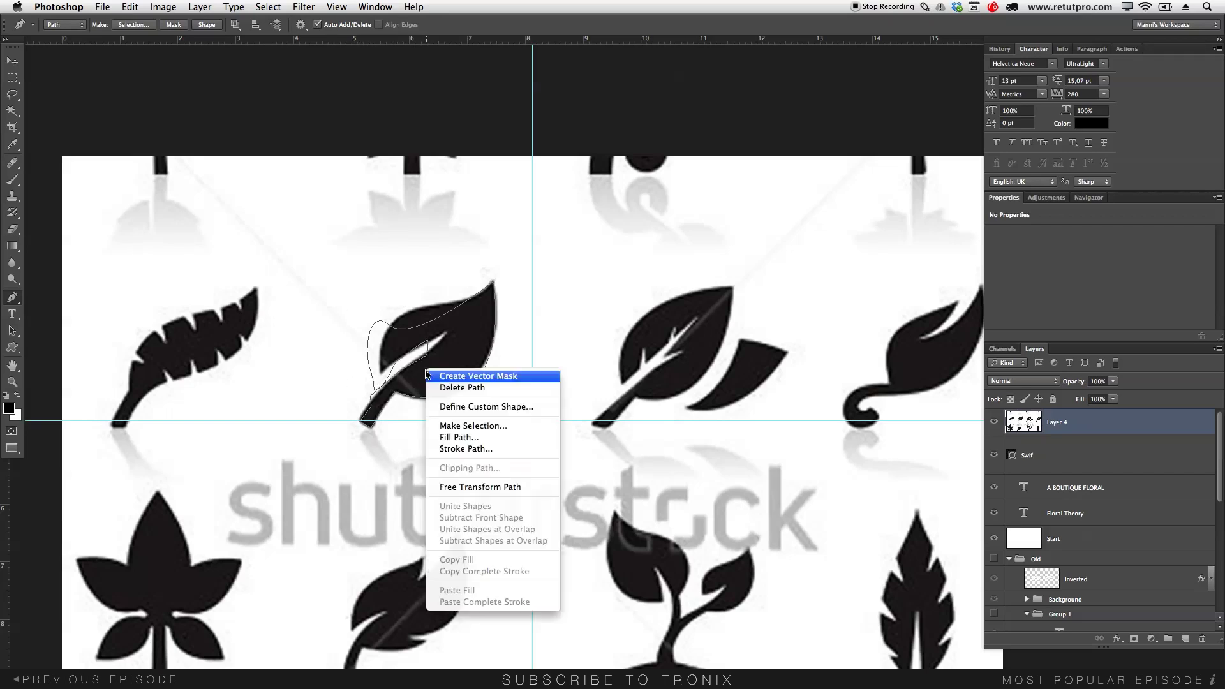
click(455, 410)
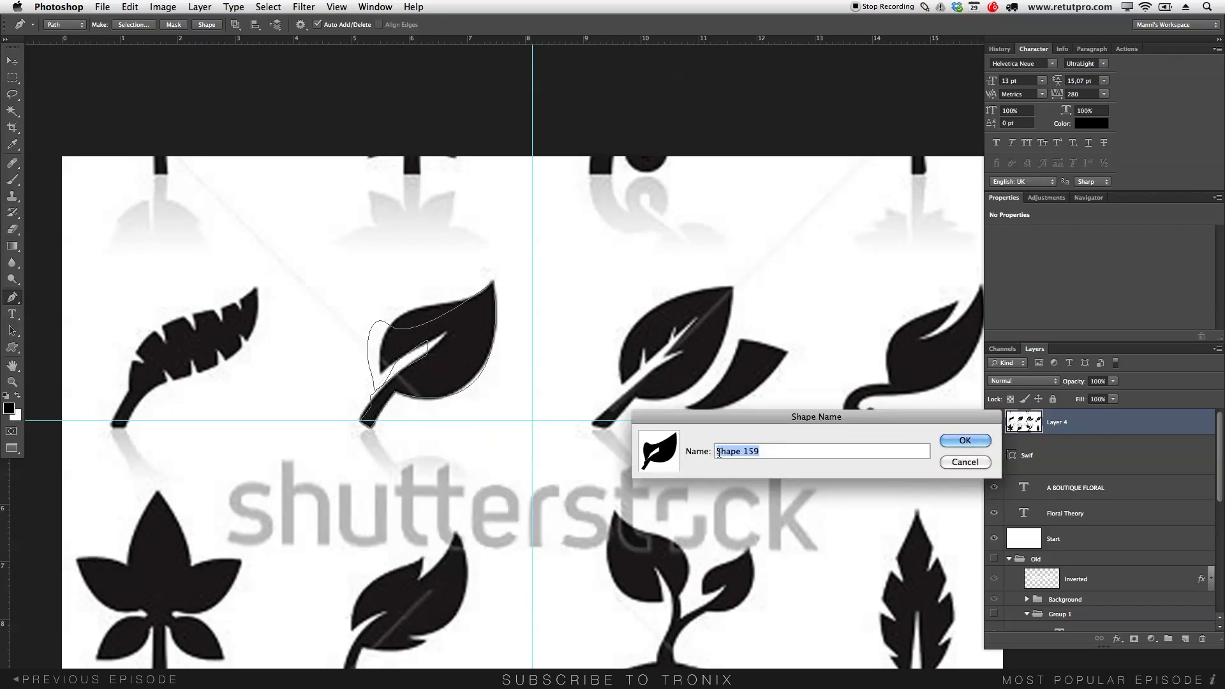
click(959, 468)
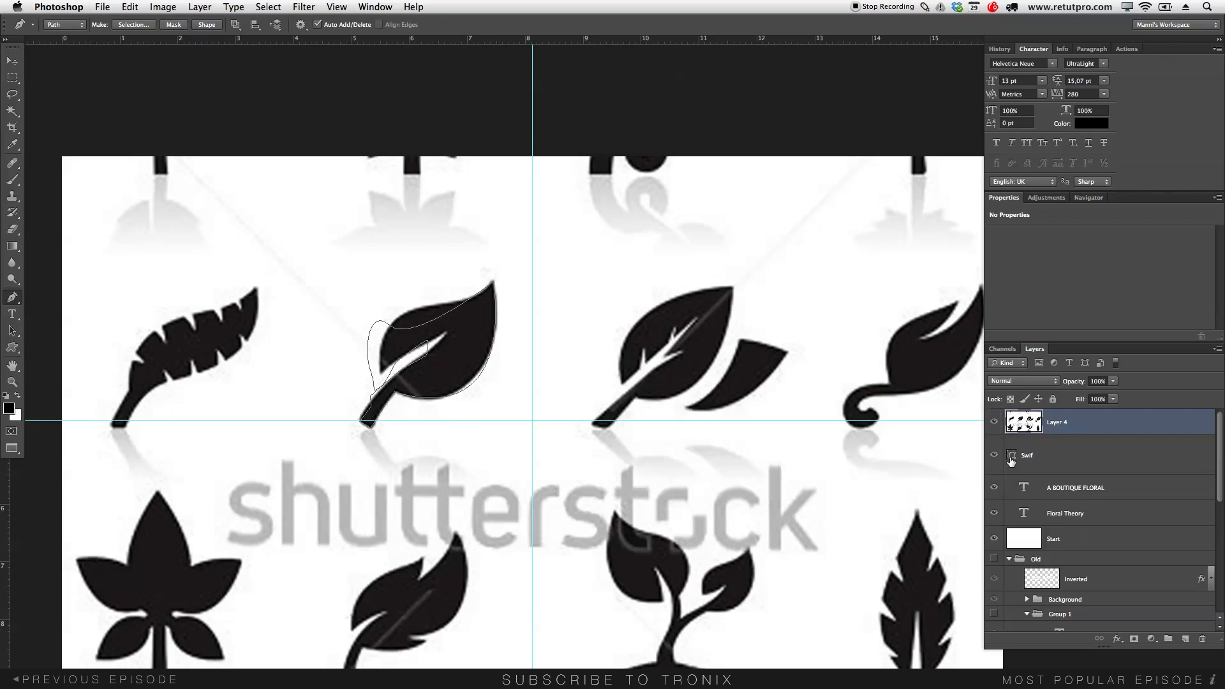
key(Delete)
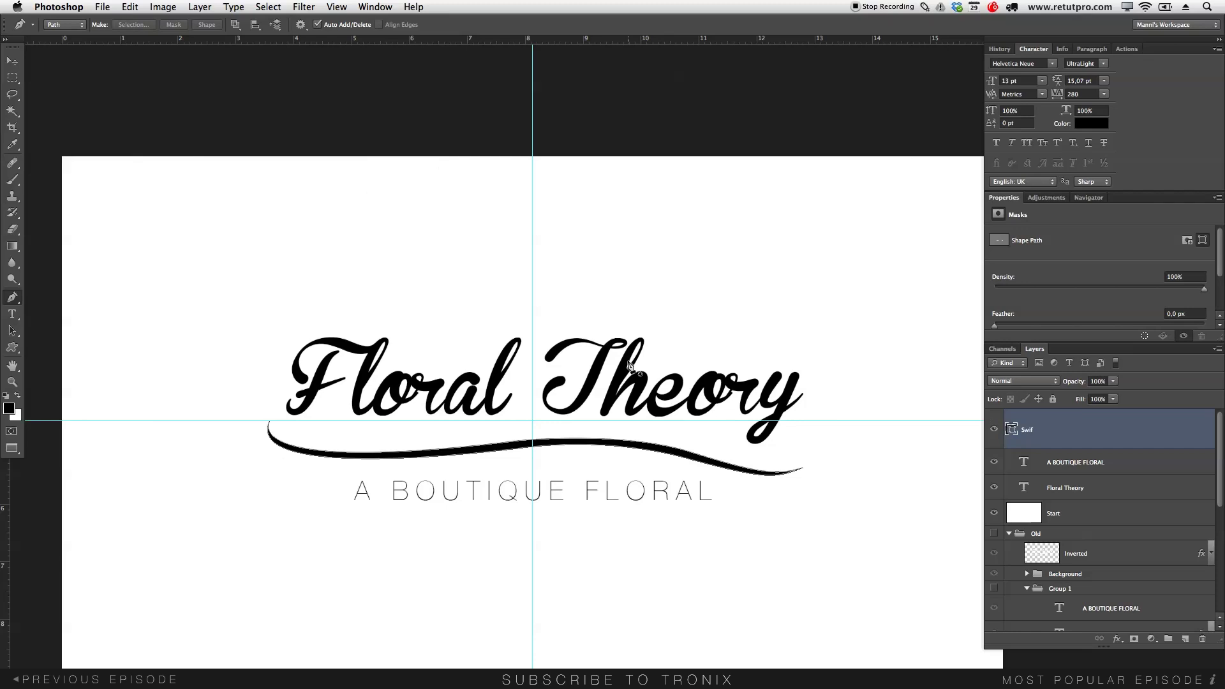
Set the Custom Shape tool to the saved solid leaf with a stem and centre vein.
key(u)
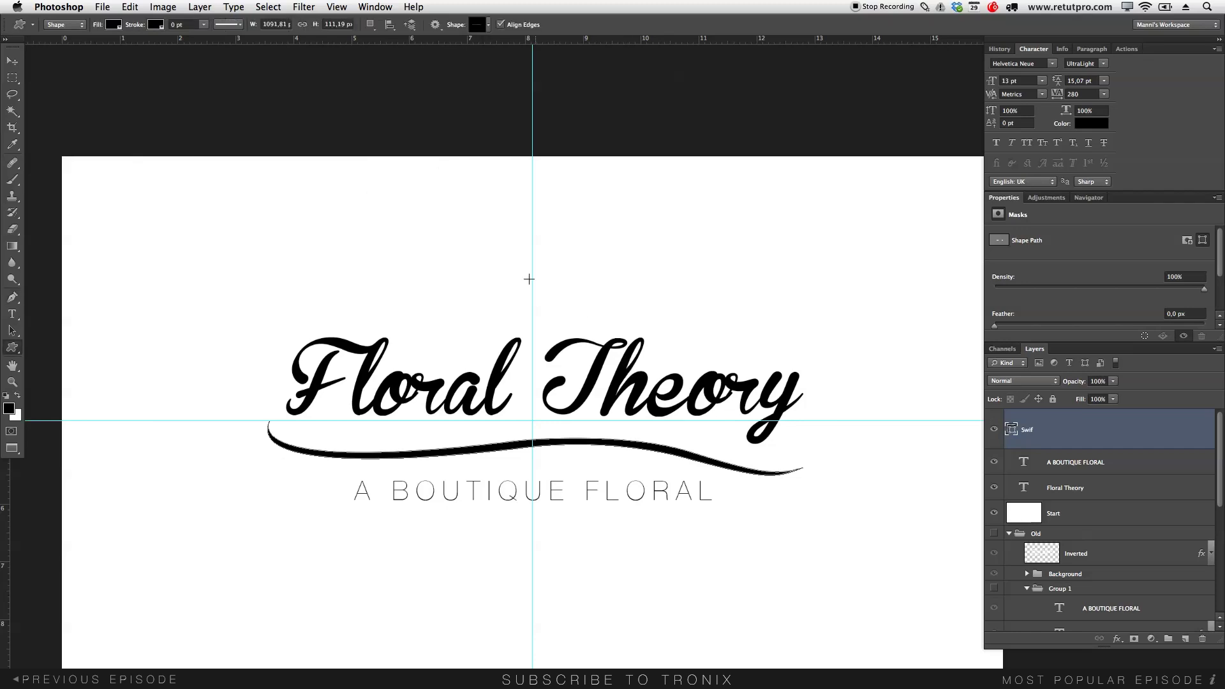
click(19, 353)
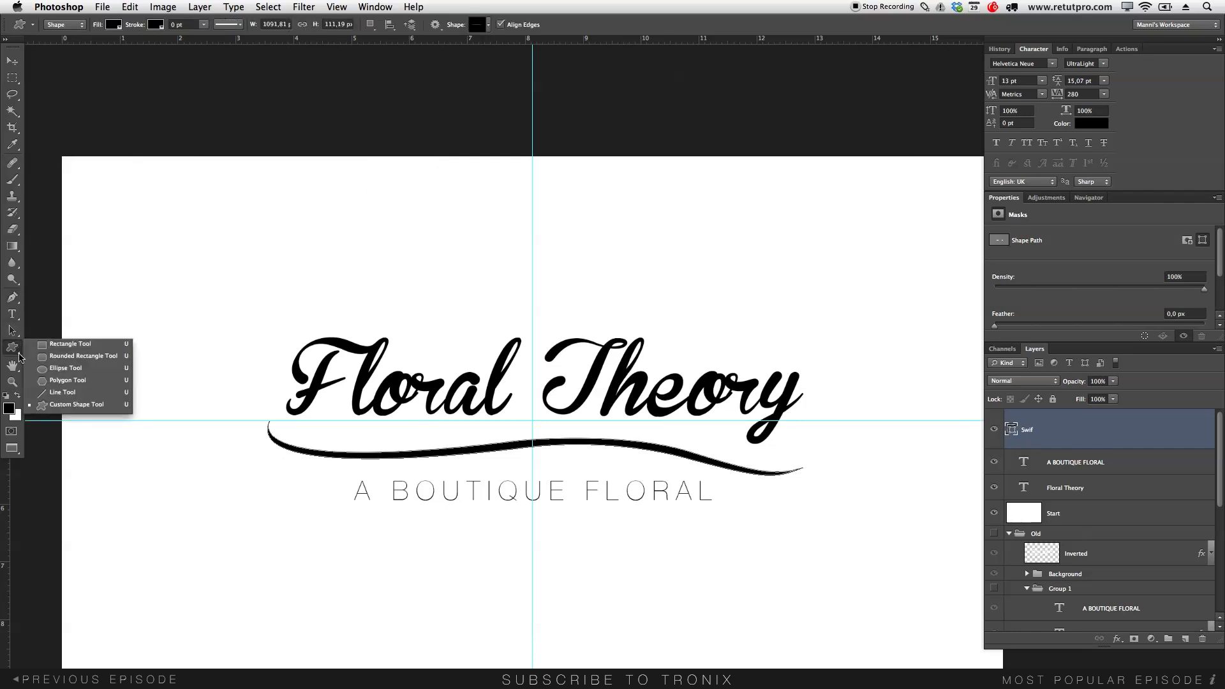
click(63, 409)
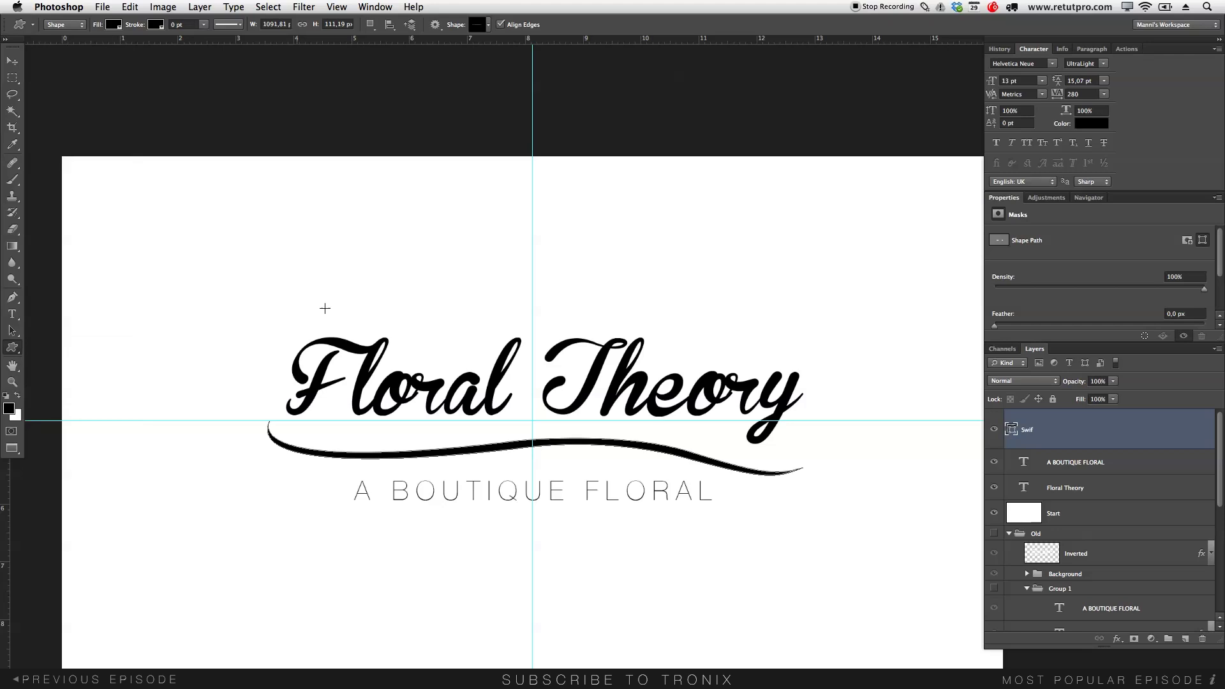
click(490, 26)
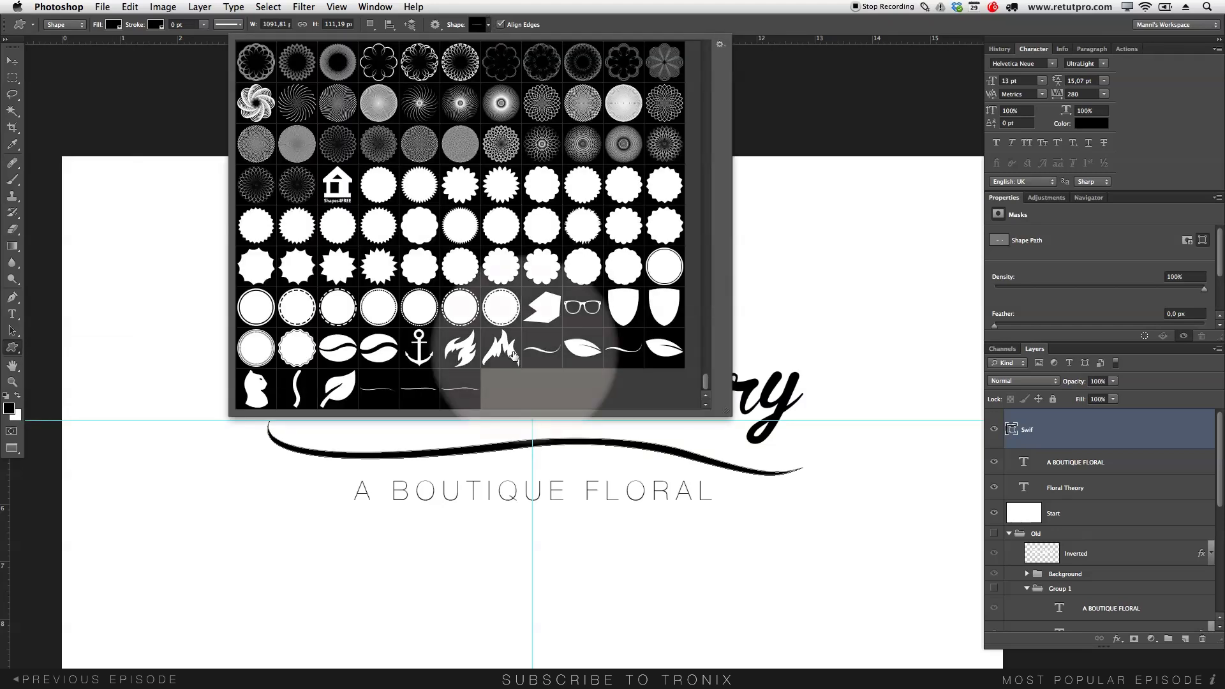
click(340, 392)
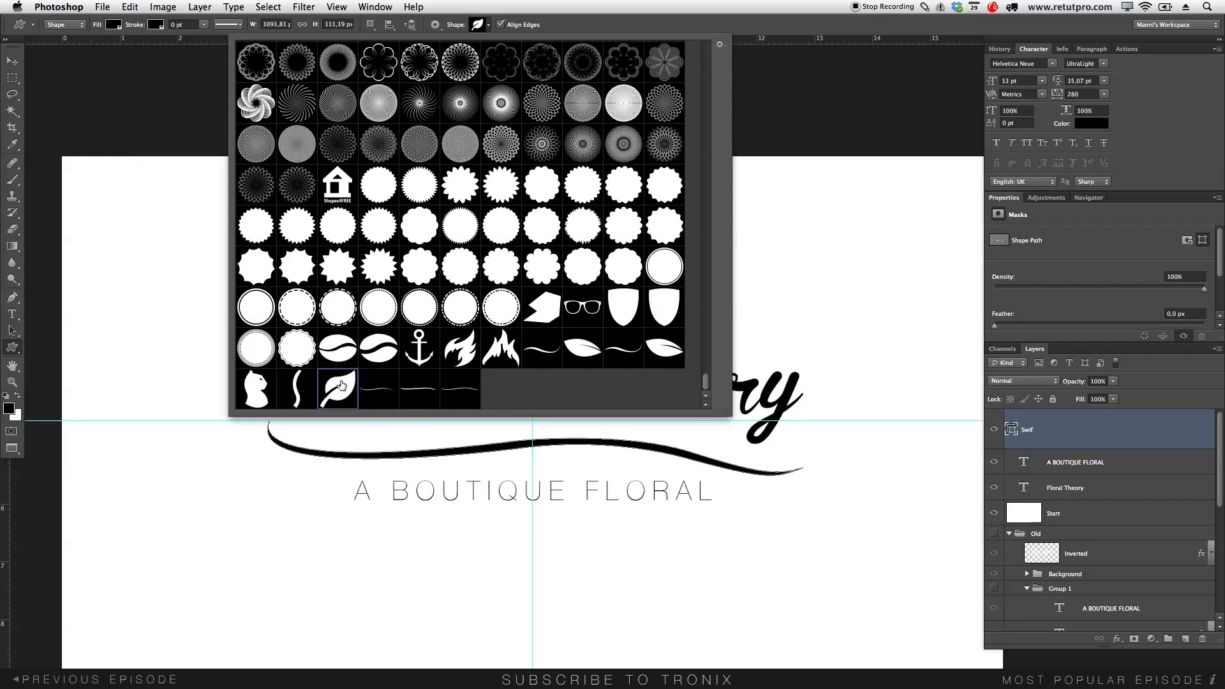
Try drawing a small leaf above Floral Theory with the swirl layer selected, and undo it.
click(543, 301)
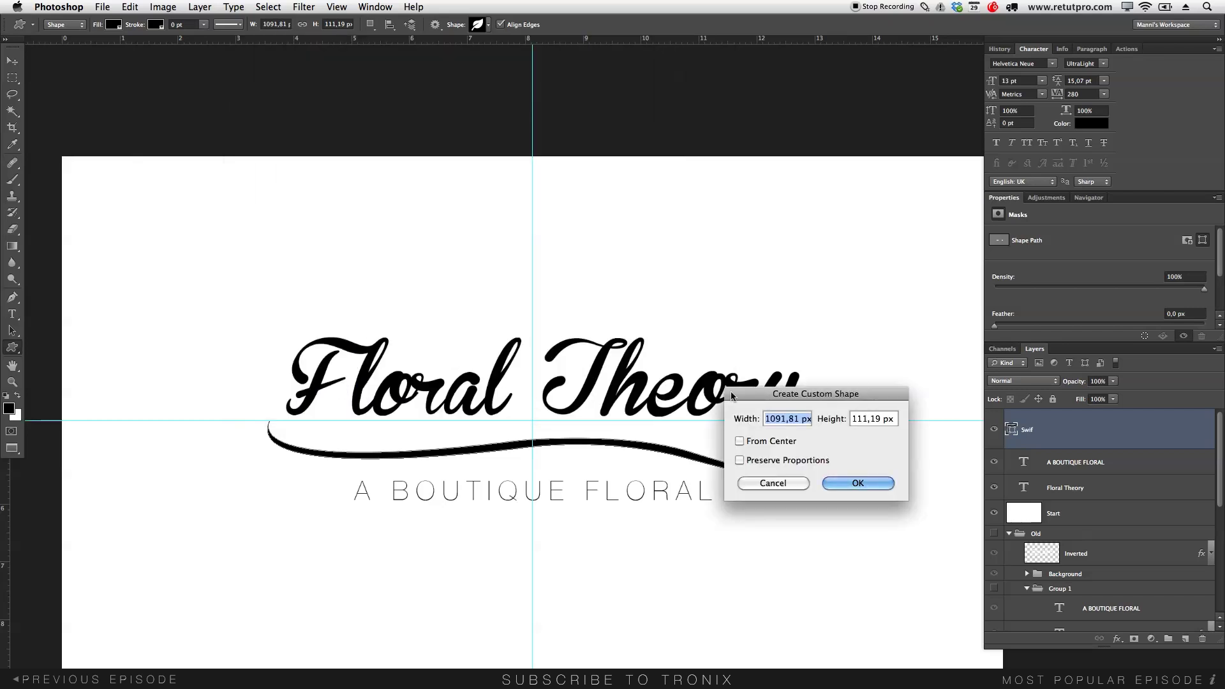
key(Escape)
drag(437, 242, 478, 273)
key(super+z)
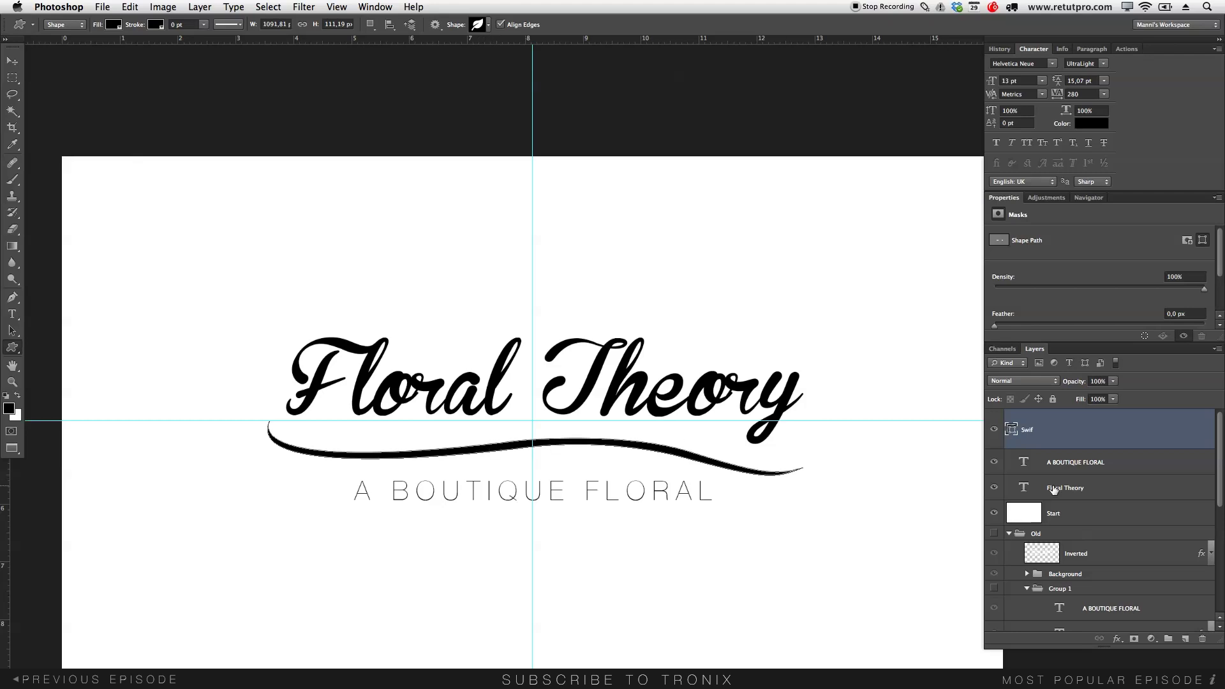
Add a new empty layer above the swirl and name it 1.
click(1185, 639)
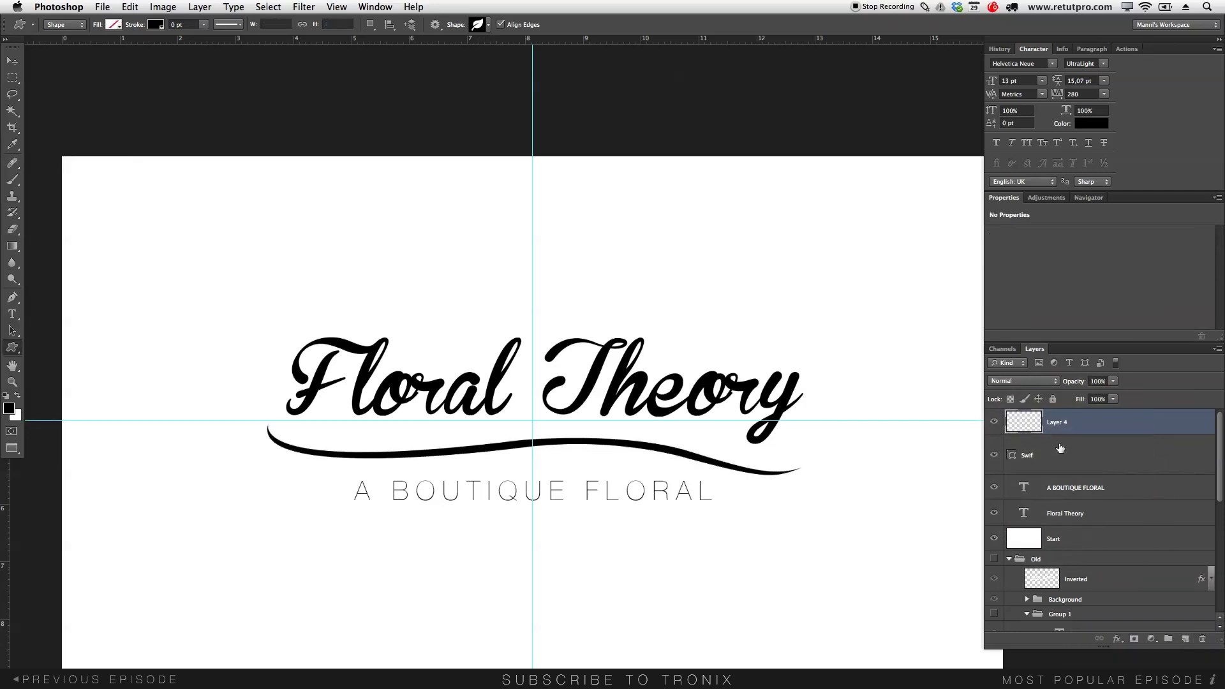
double_click(1057, 422)
text(Line)
key(Return)
Draw a small leaf of about 39 × 42 px above Floral Theory and give it a solid black fill.
drag(437, 236, 452, 263)
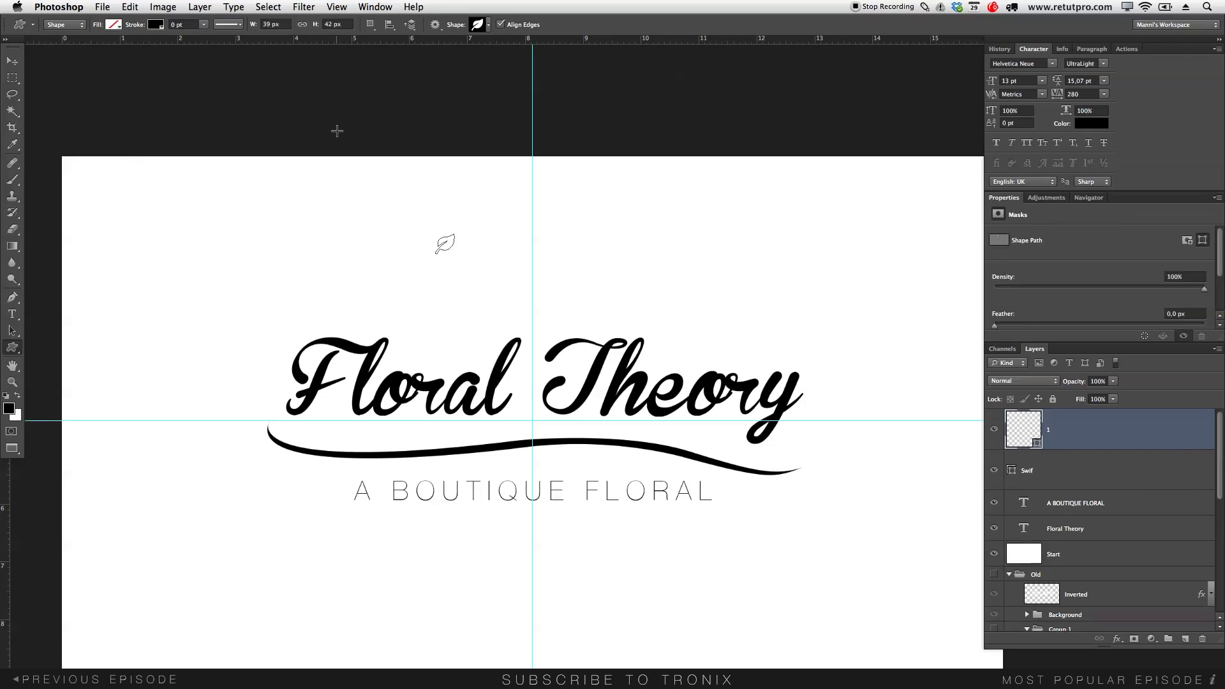
click(111, 27)
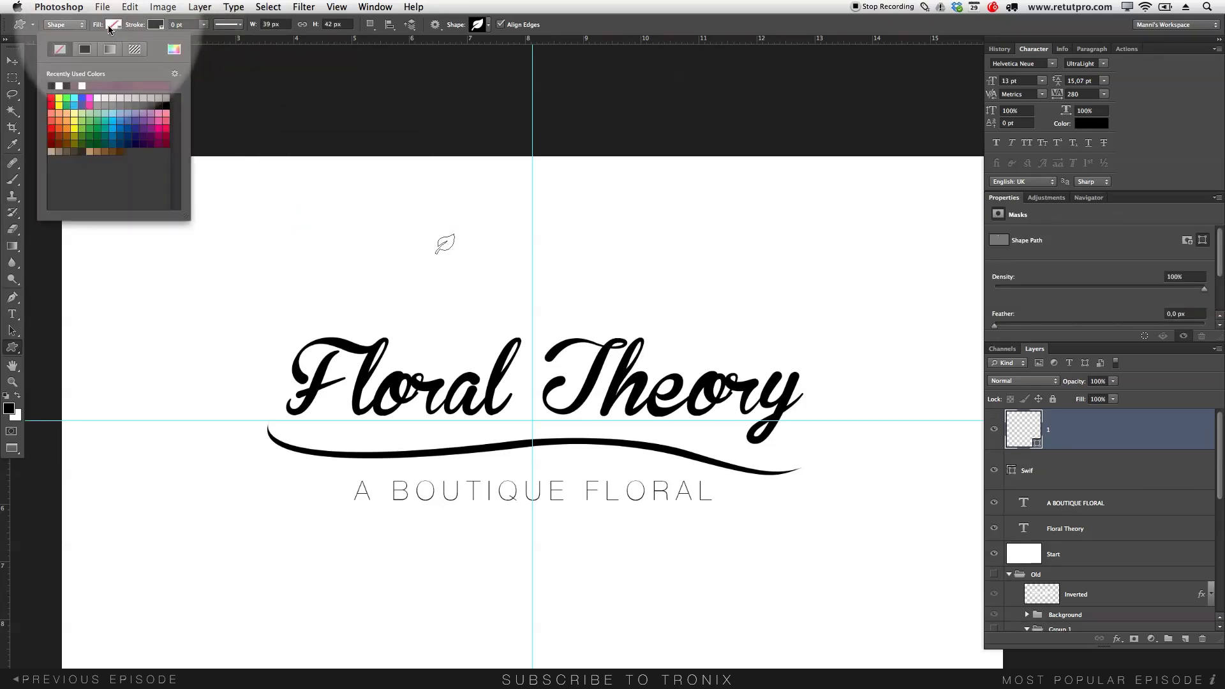
click(85, 51)
click(212, 97)
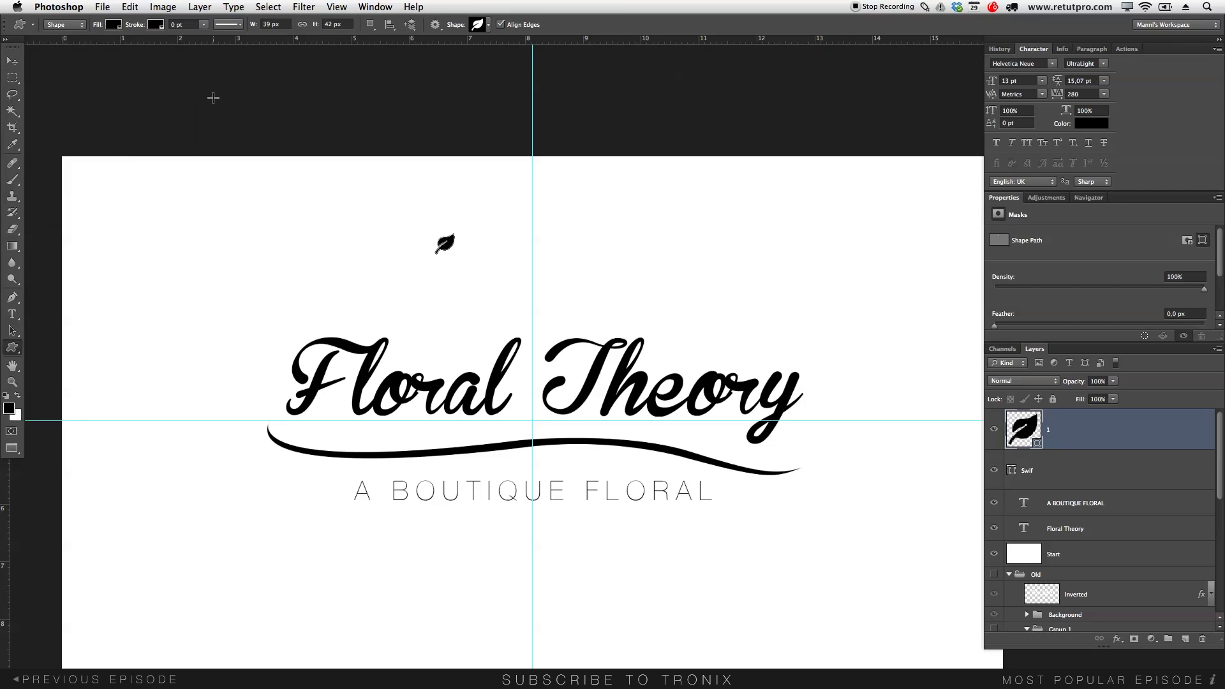
Move the leaf onto the swirl beneath the end of Theory and scale it up to about 133%.
click(213, 98)
key(Escape)
key(v)
drag(453, 253, 725, 454)
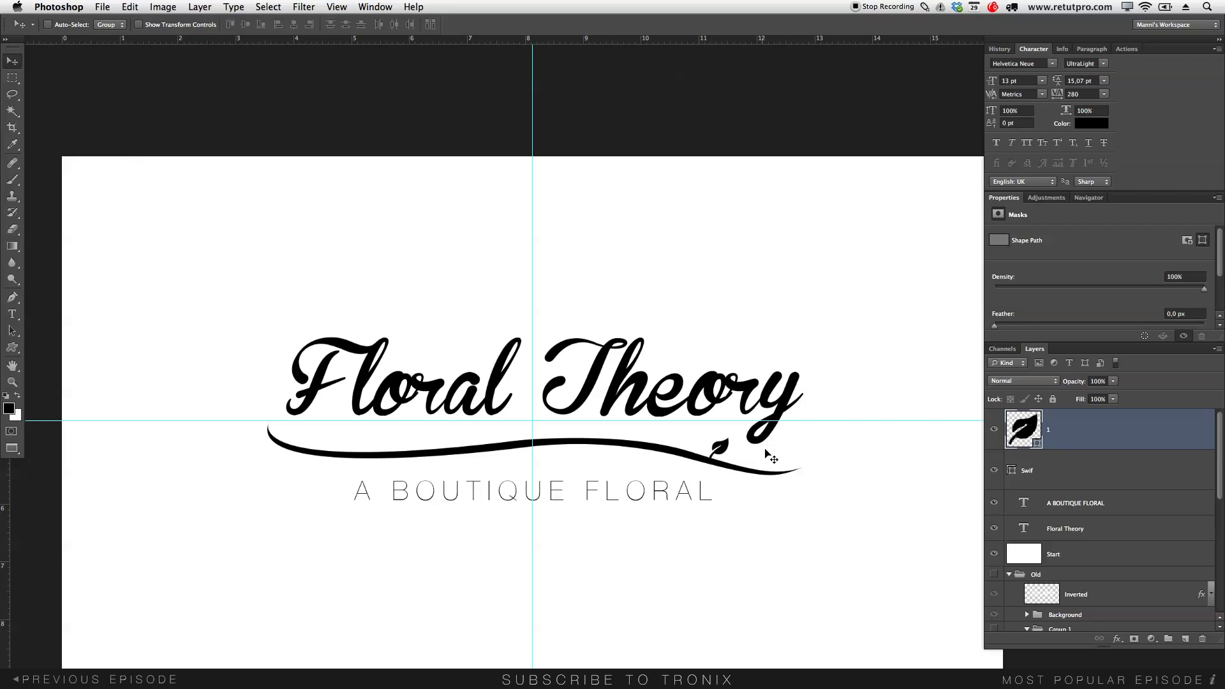
key(ctrl+t)
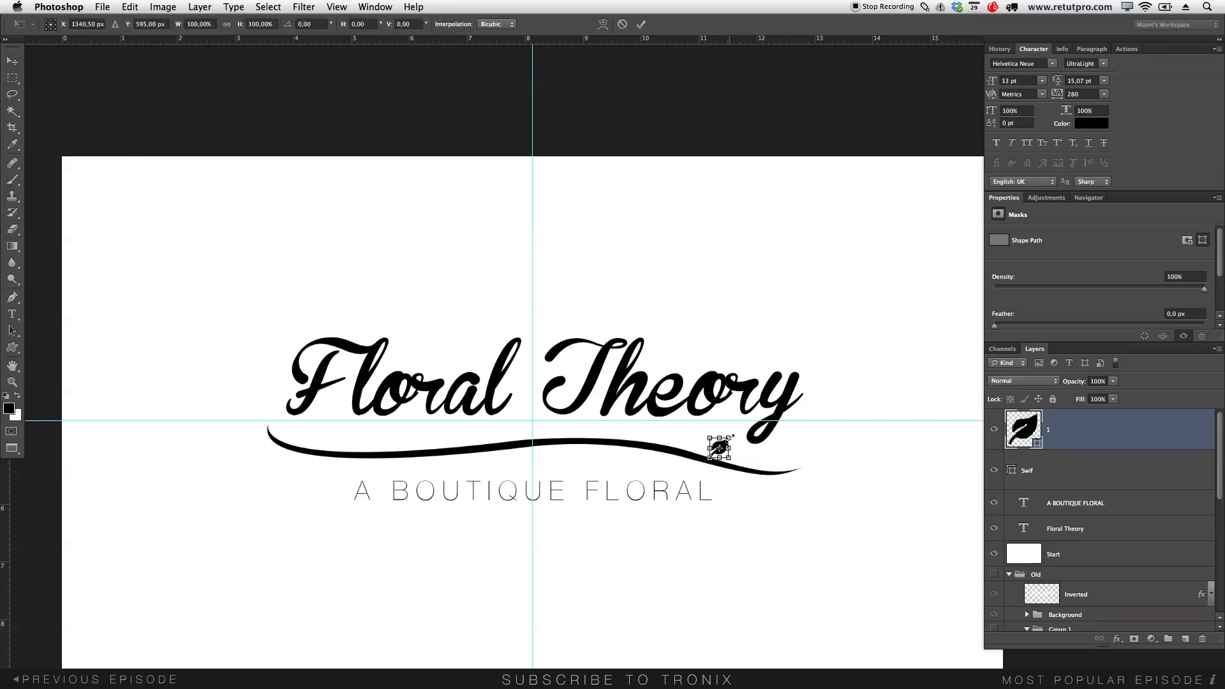
drag(730, 437, 736, 430)
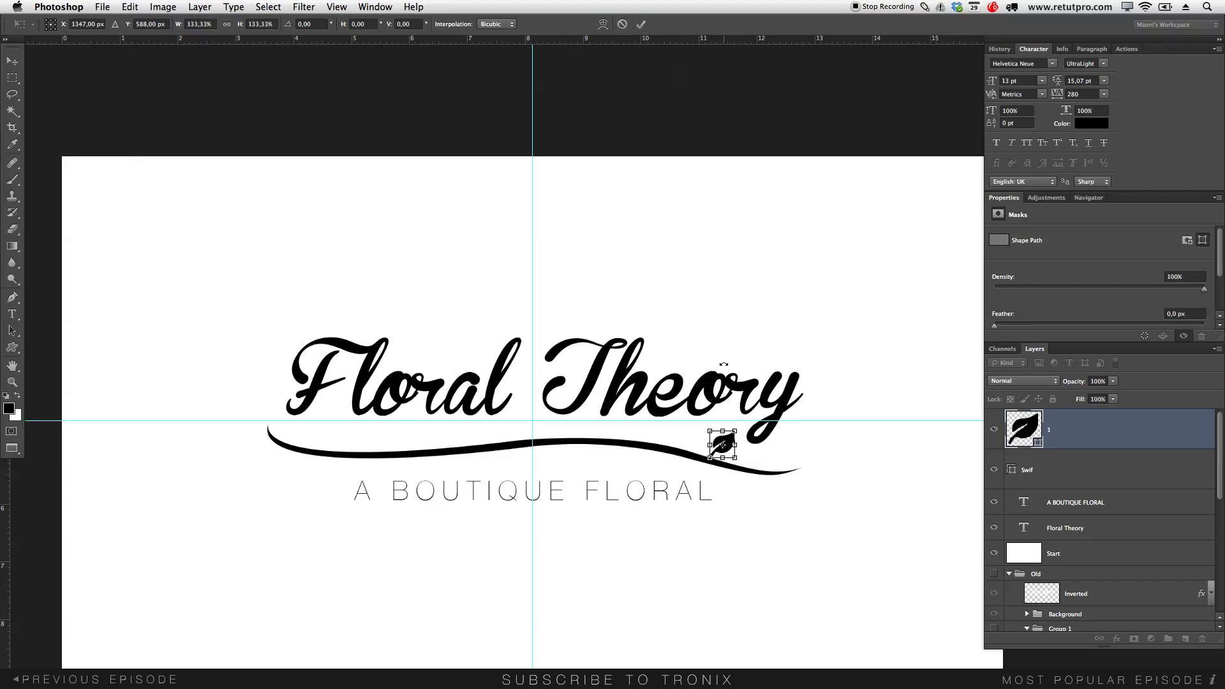
key(Return)
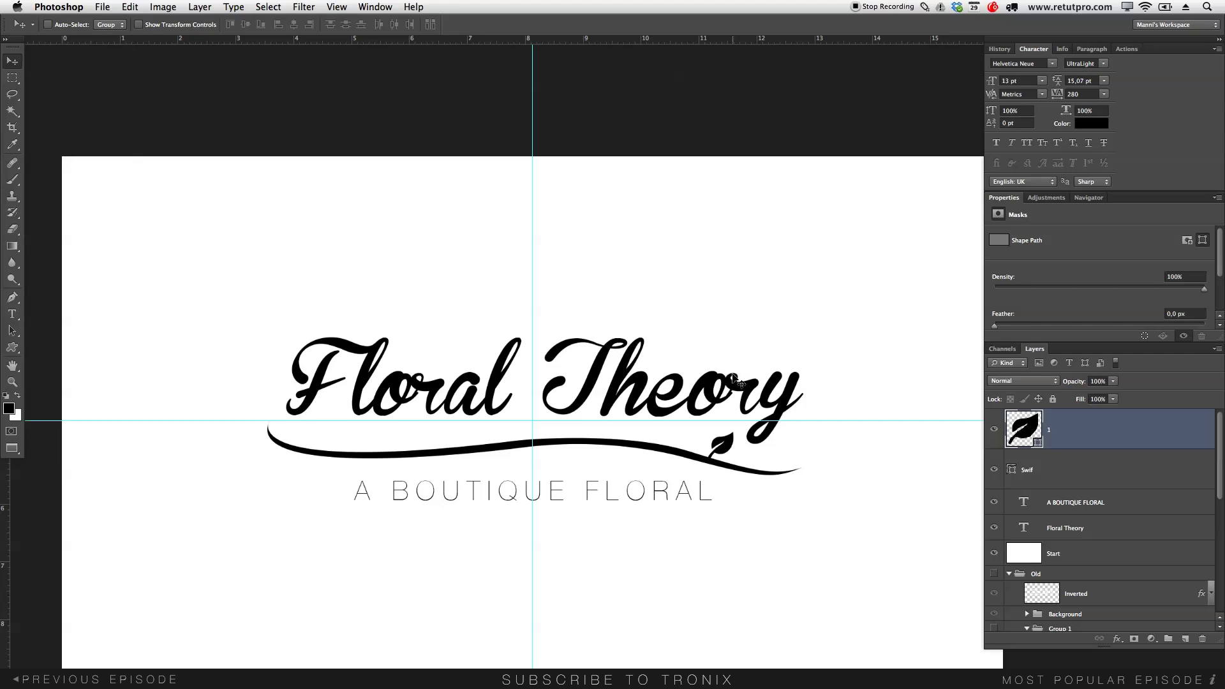
Add a smaller, more upright copy of the leaf on the swirl, just left of the first leaf.
alt+click(736, 382)
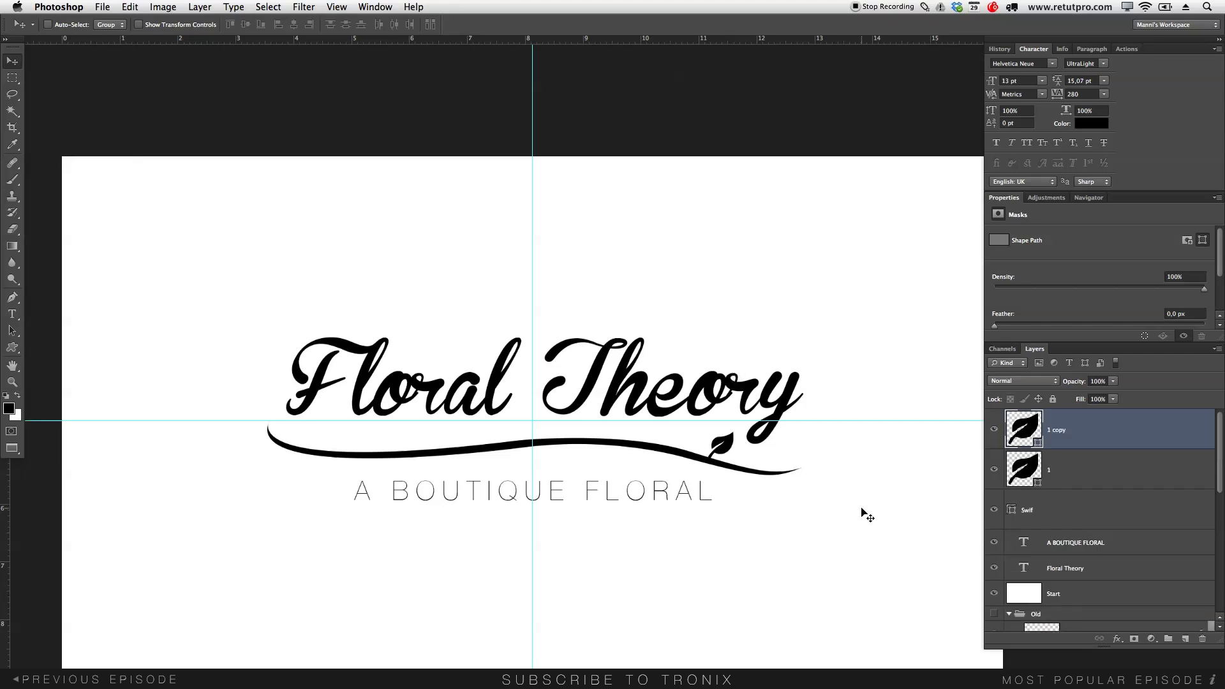
drag(823, 487, 706, 454)
key(super+t)
click(642, 24)
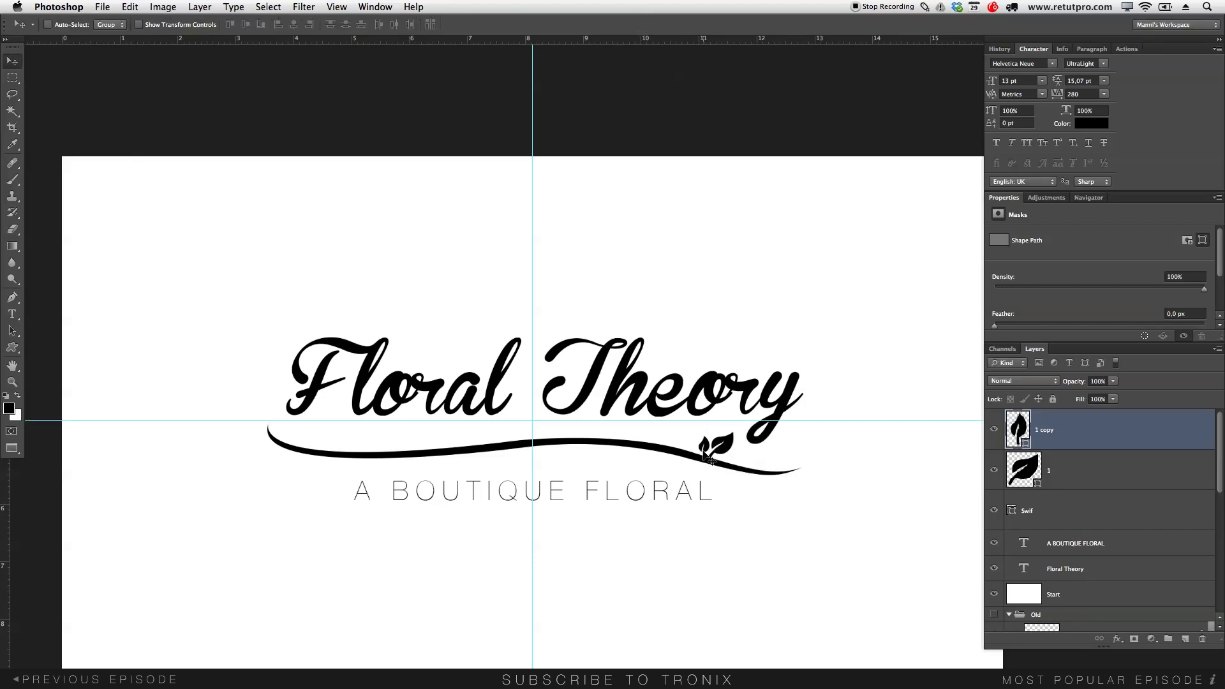
key(super+t)
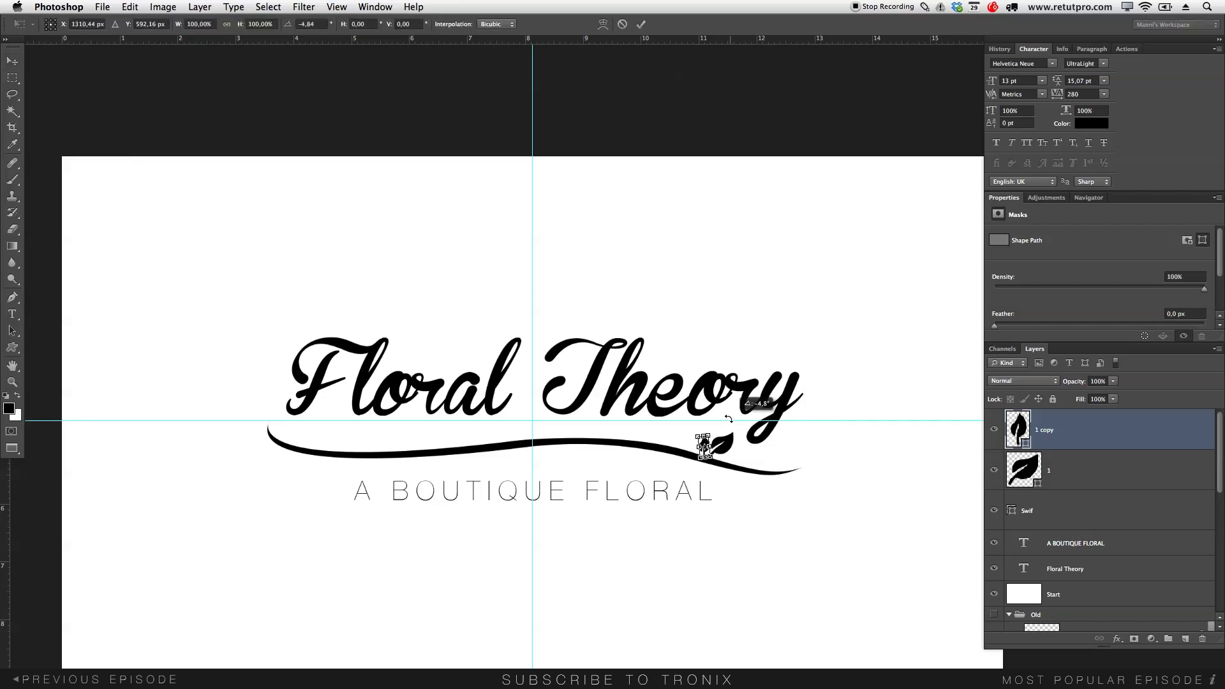
key(Return)
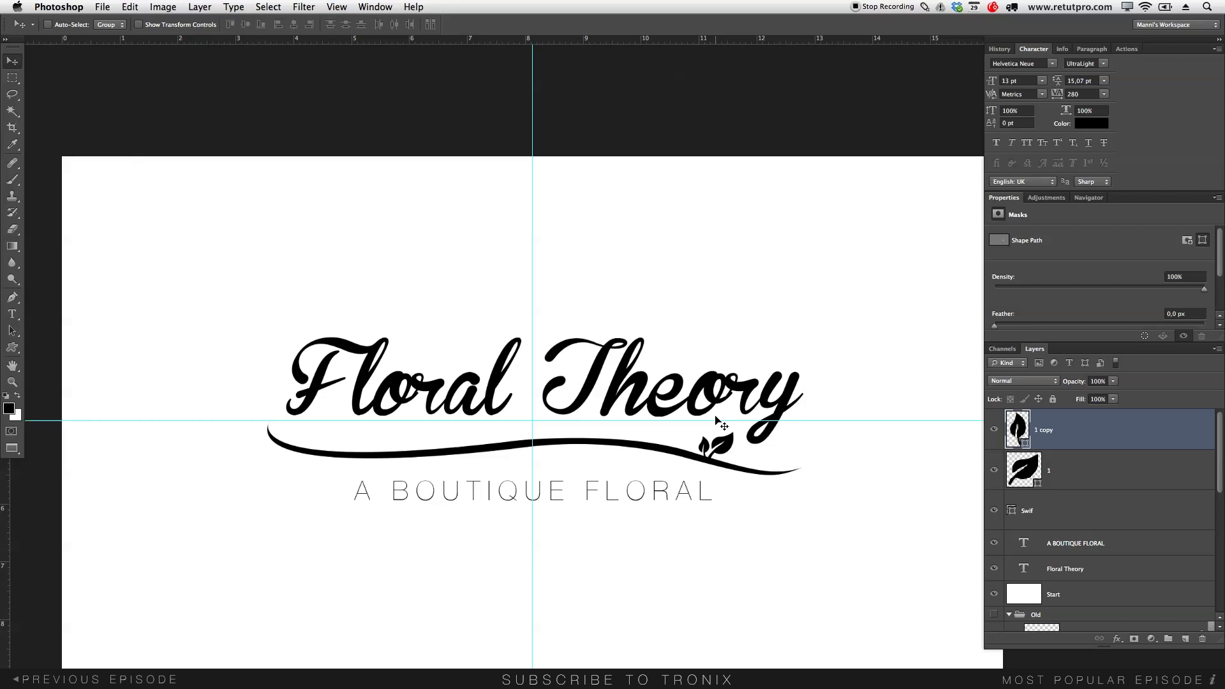
Group the two leaf layers, 1 and 1 copy, and name the group Set.
shift+click(1095, 475)
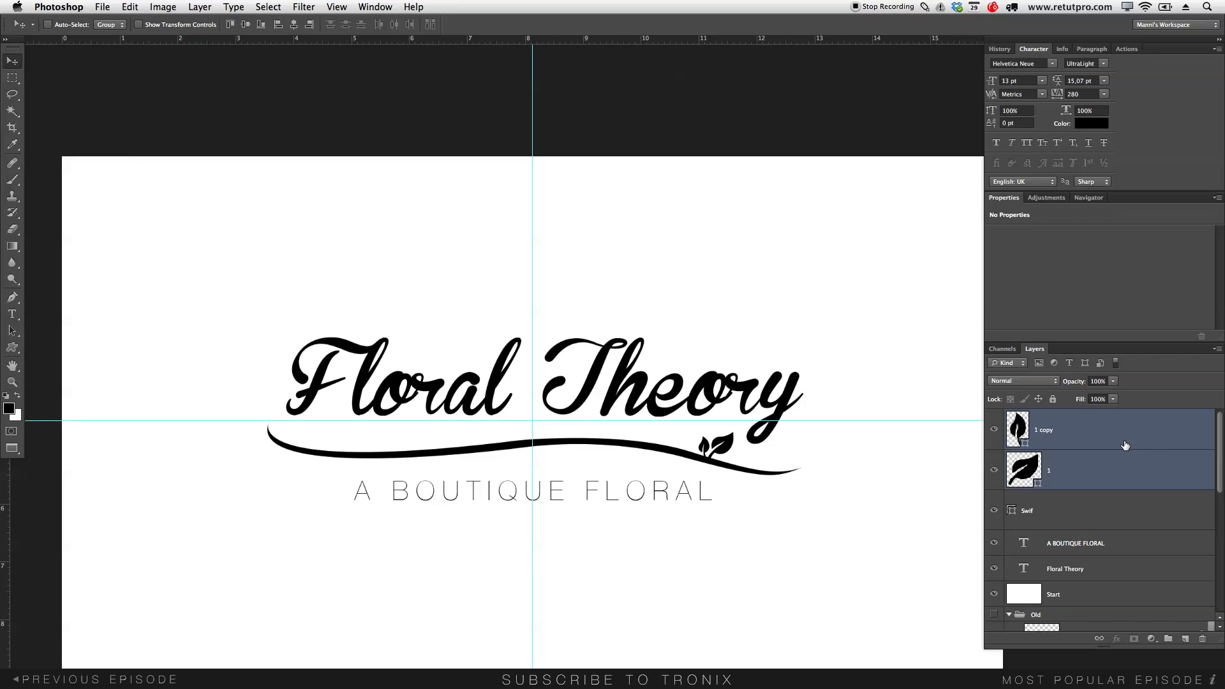
key(ctrl+g)
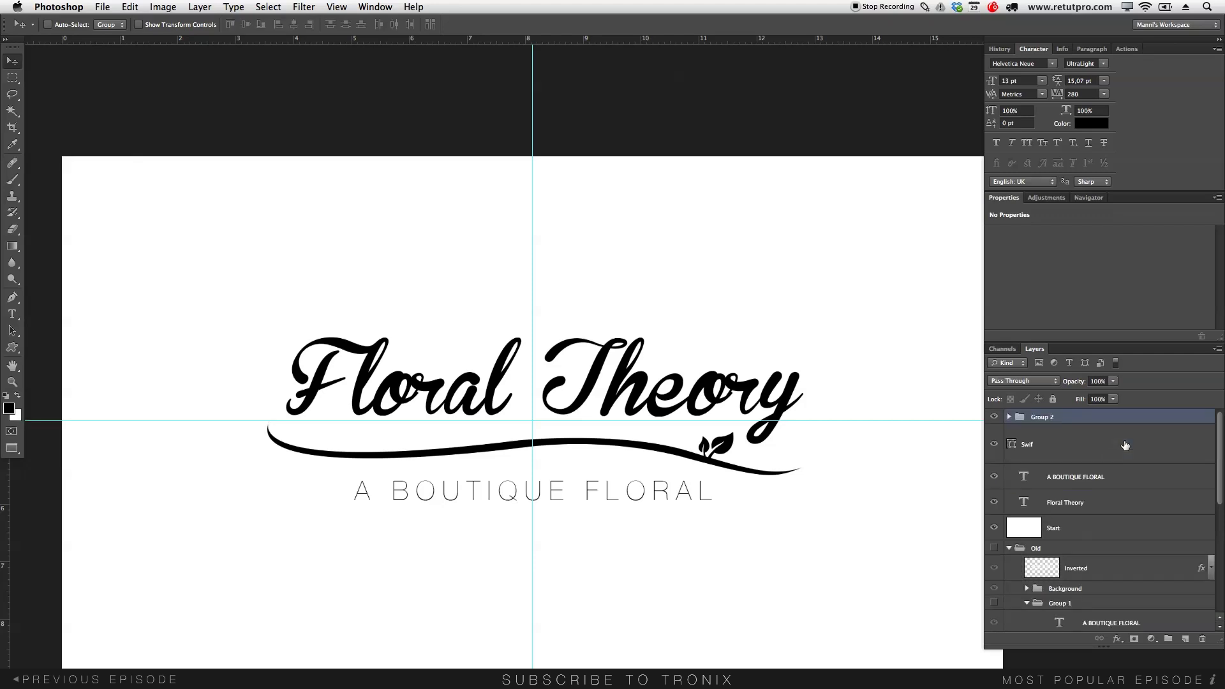
double_click(1044, 418)
key(BackSpace)
text(Set)
key(Return)
Duplicate the Set group and place the copied leaf pair on top of the swirl's left end.
key(super+j)
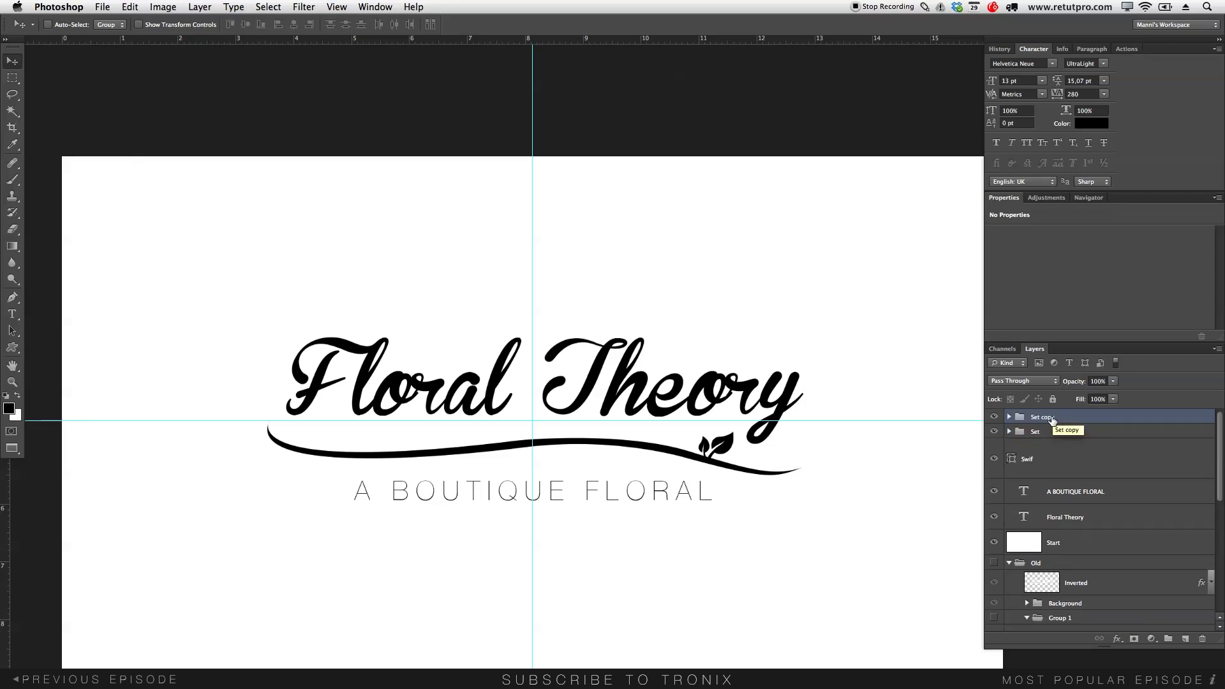
drag(715, 456, 314, 446)
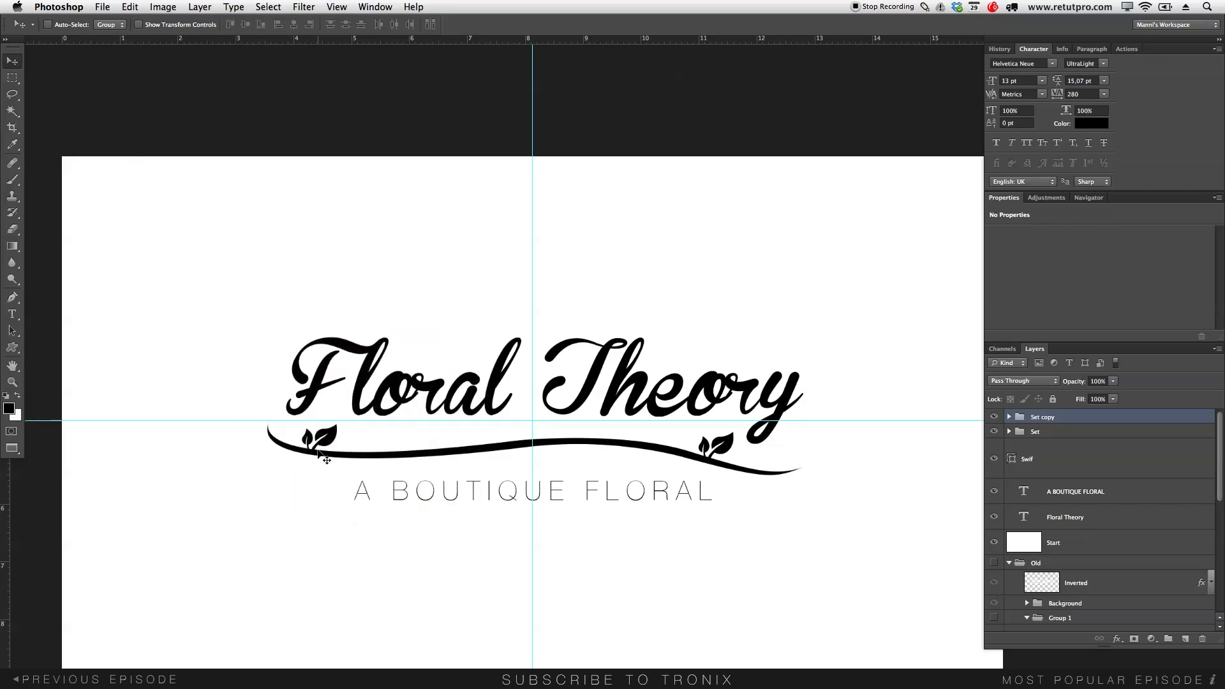
drag(335, 432, 330, 431)
Flip the copied leaf pair vertically, place it below the swirl's left end and rotate it clockwise to point downward.
click(105, 7)
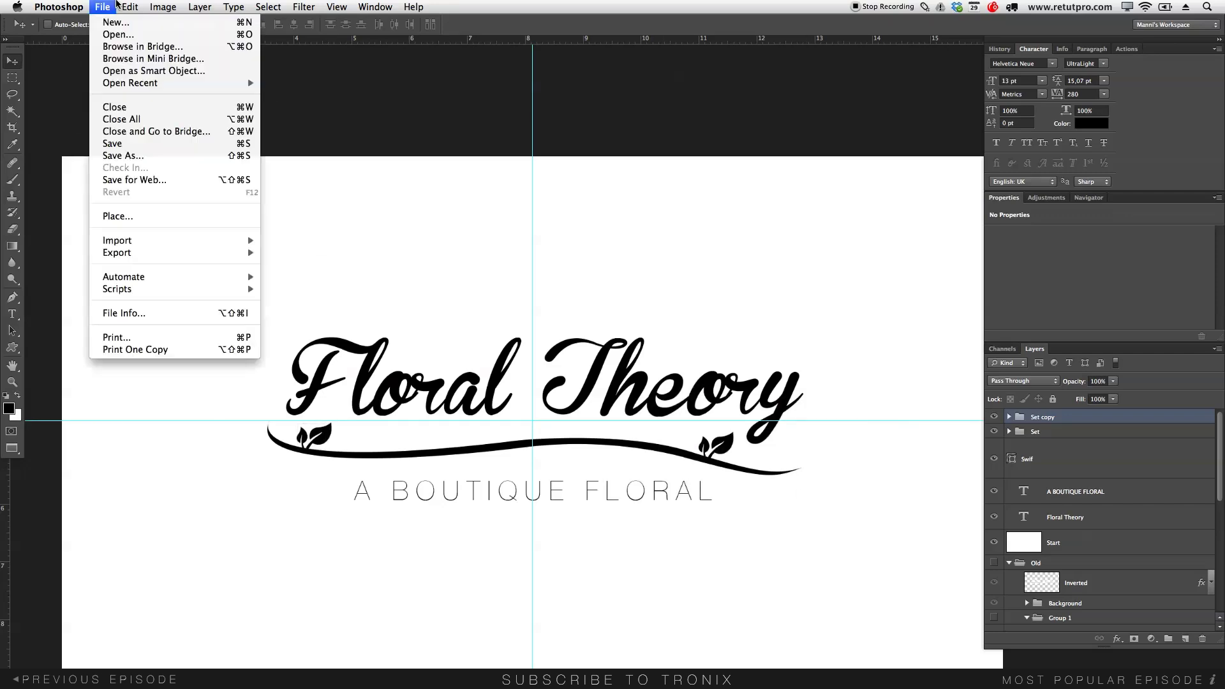
mouse_move(130, 7)
mouse_move(167, 289)
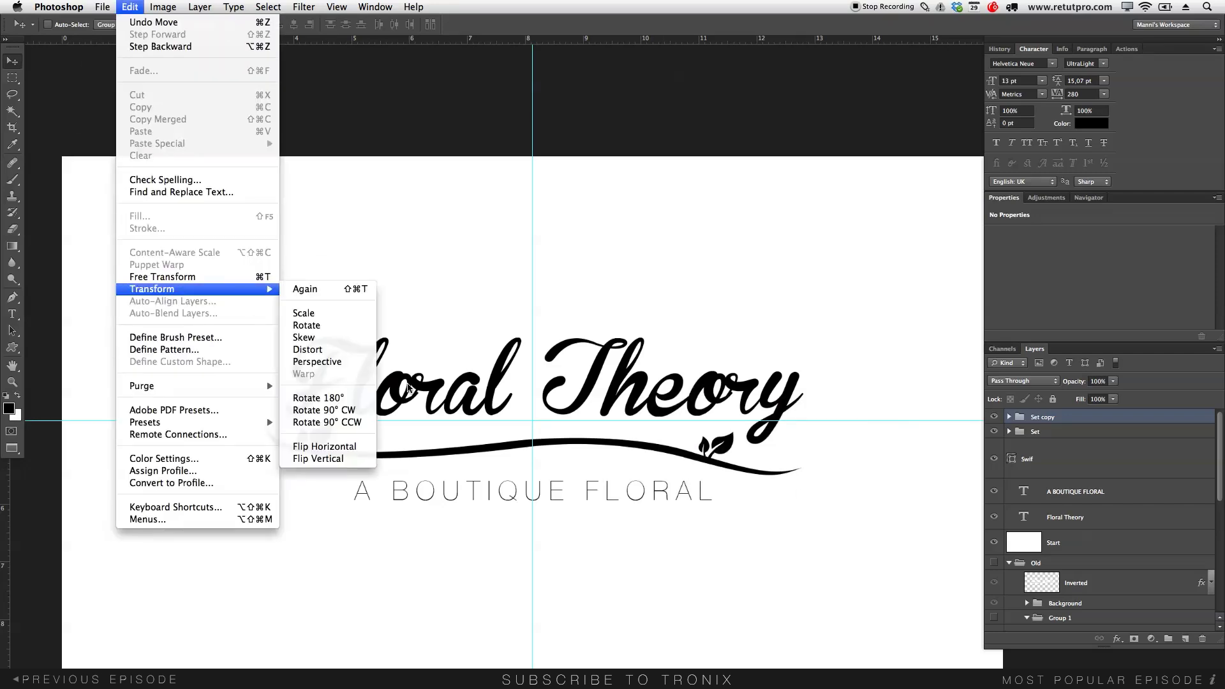
click(344, 461)
drag(312, 441, 308, 477)
key(ctrl+t)
drag(366, 408, 418, 425)
click(641, 24)
Fine-tune the flipped leaf pair's position so its stems meet the underside of the swirl's left end.
drag(370, 460, 353, 463)
key(Right)
key(Right)
key(Right)
key(Down)
key(Down)
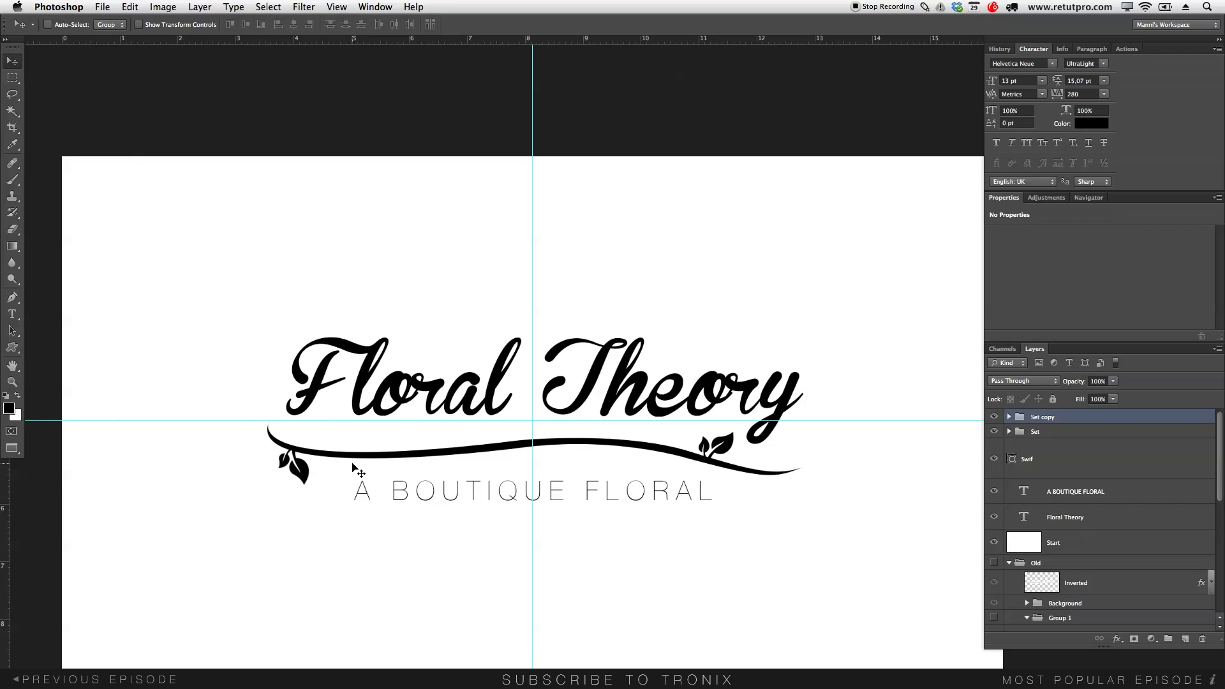
Shift the Floral Theory title slightly right and down, closer to the swirl.
key(z)
alt+click(418, 477)
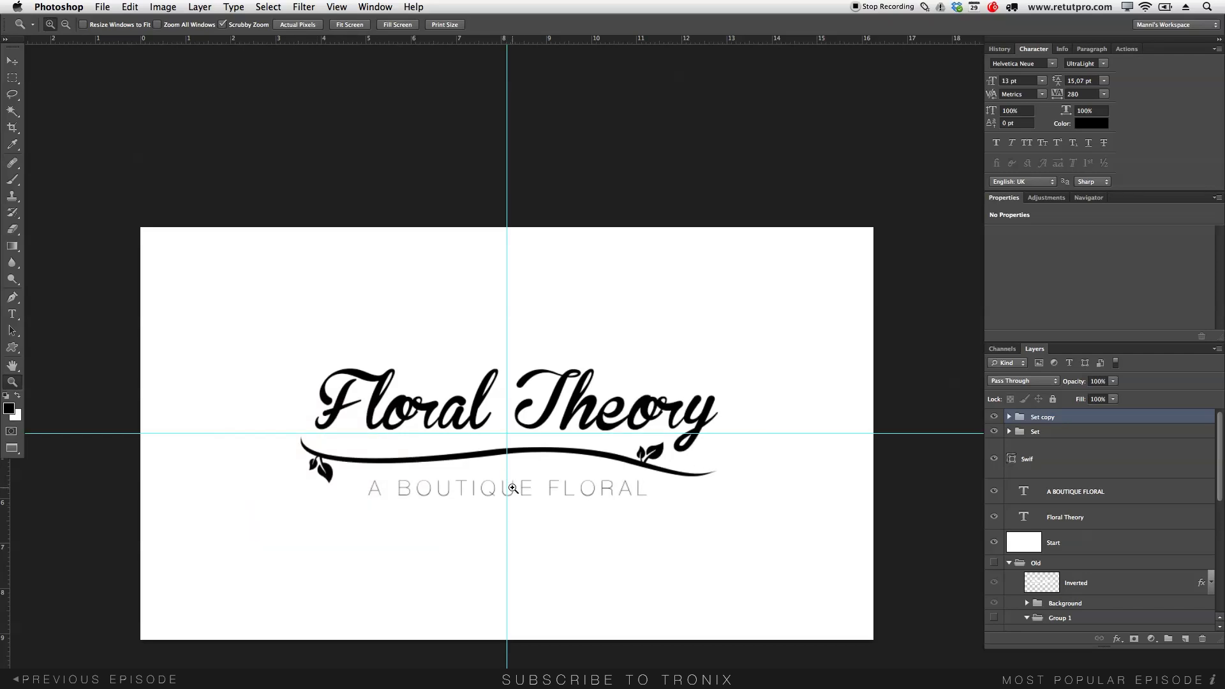
key(v)
super+click(574, 411)
drag(574, 412, 573, 419)
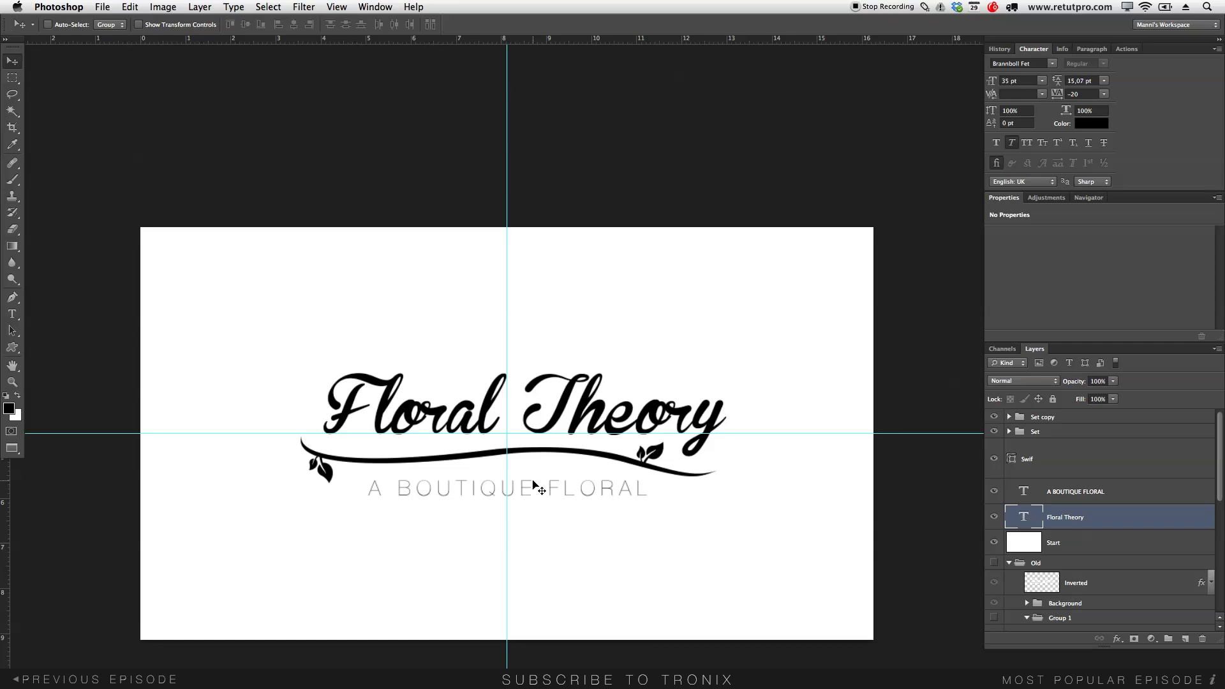
Nudge the A BOUTIQUE FLORAL tagline slightly left and up beneath the swirl.
drag(539, 483, 538, 485)
key(Left)
key(Left)
key(Left)
key(Left)
key(Left)
key(Left)
key(Left)
key(Left)
key(Left)
key(Up)
key(Up)
key(Up)
key(Up)
key(Down)
key(Down)
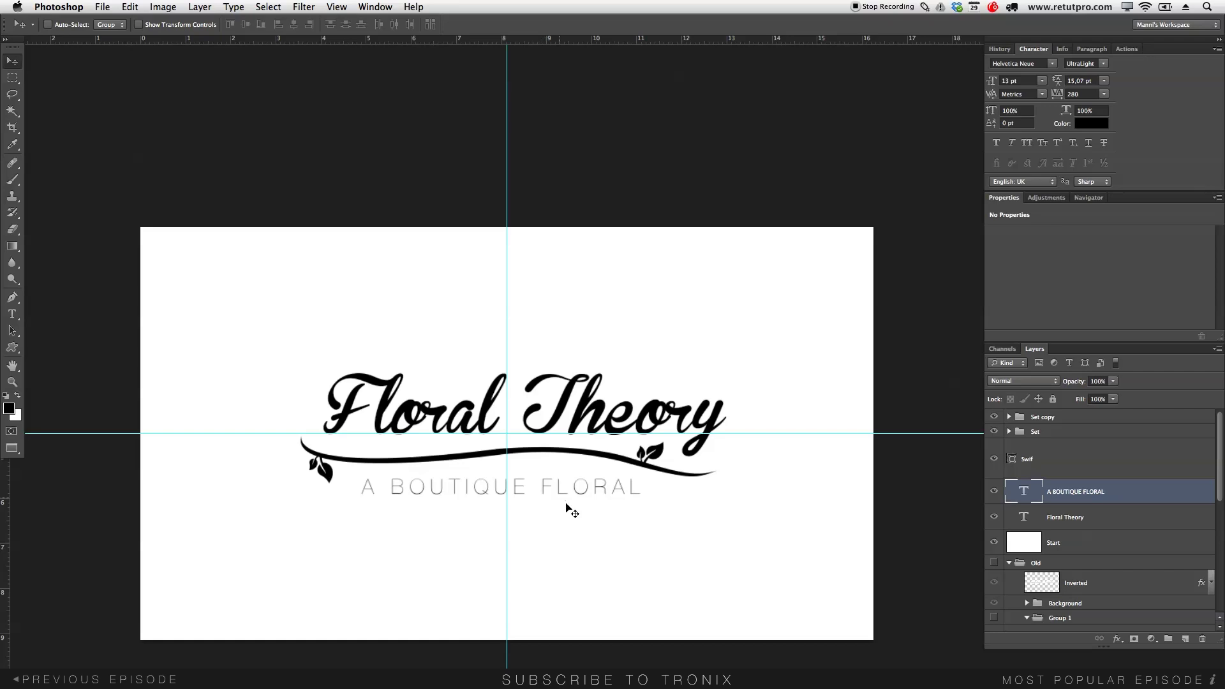
Clear all guides from the document.
click(337, 7)
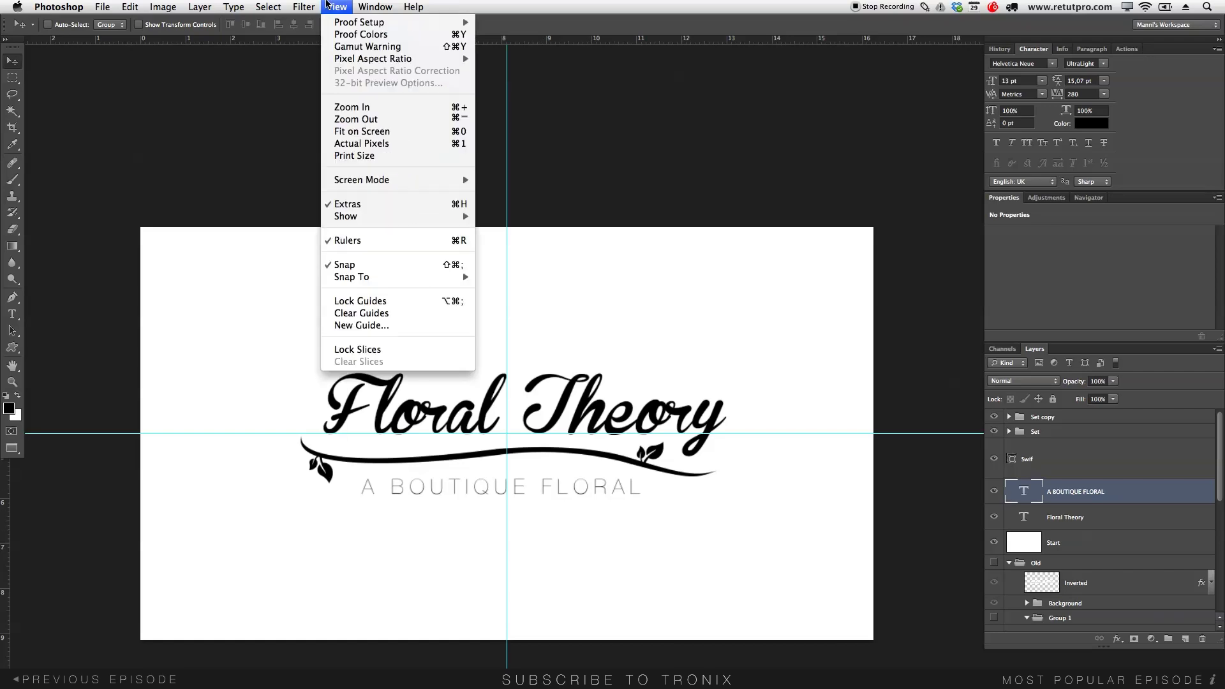
click(385, 314)
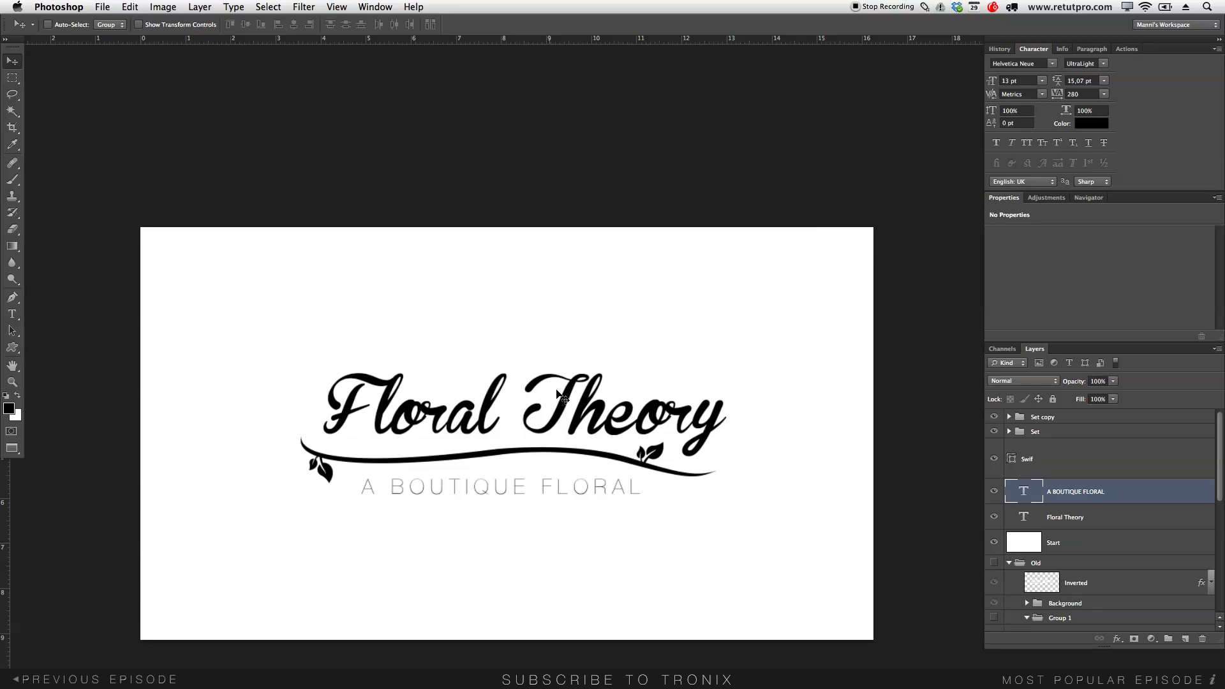
scroll(557, 394, down, 3)
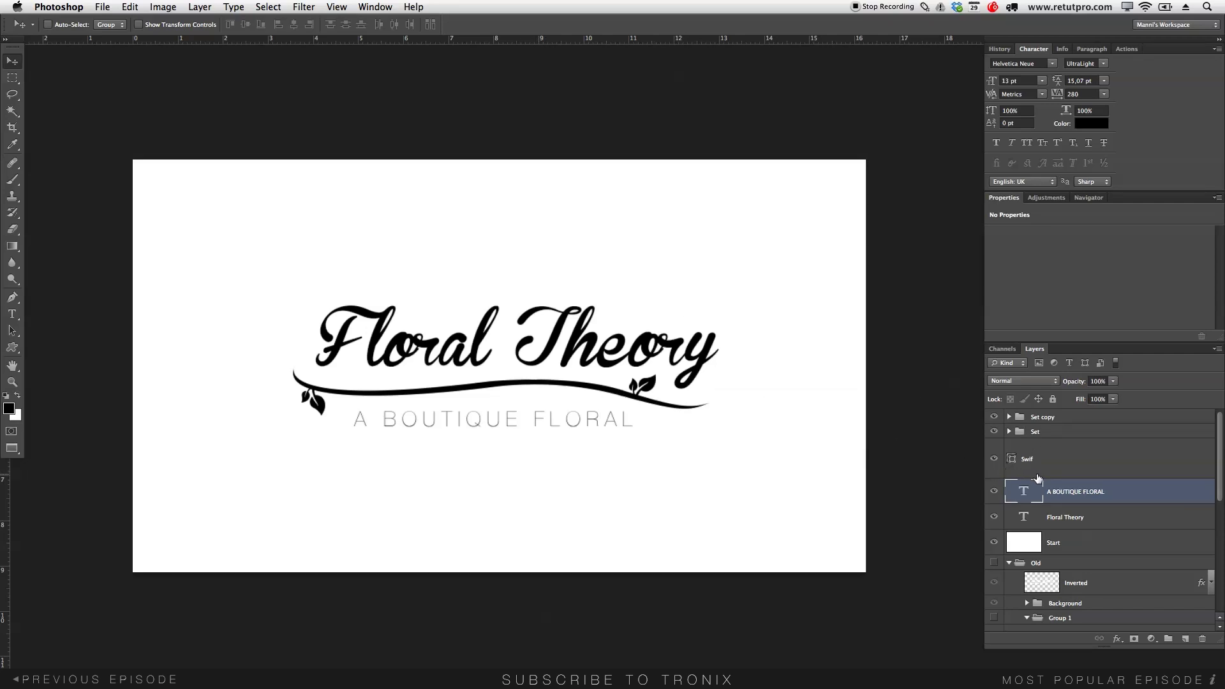
Group all layers from Start up to Set copy and name the group Logo.
click(1134, 544)
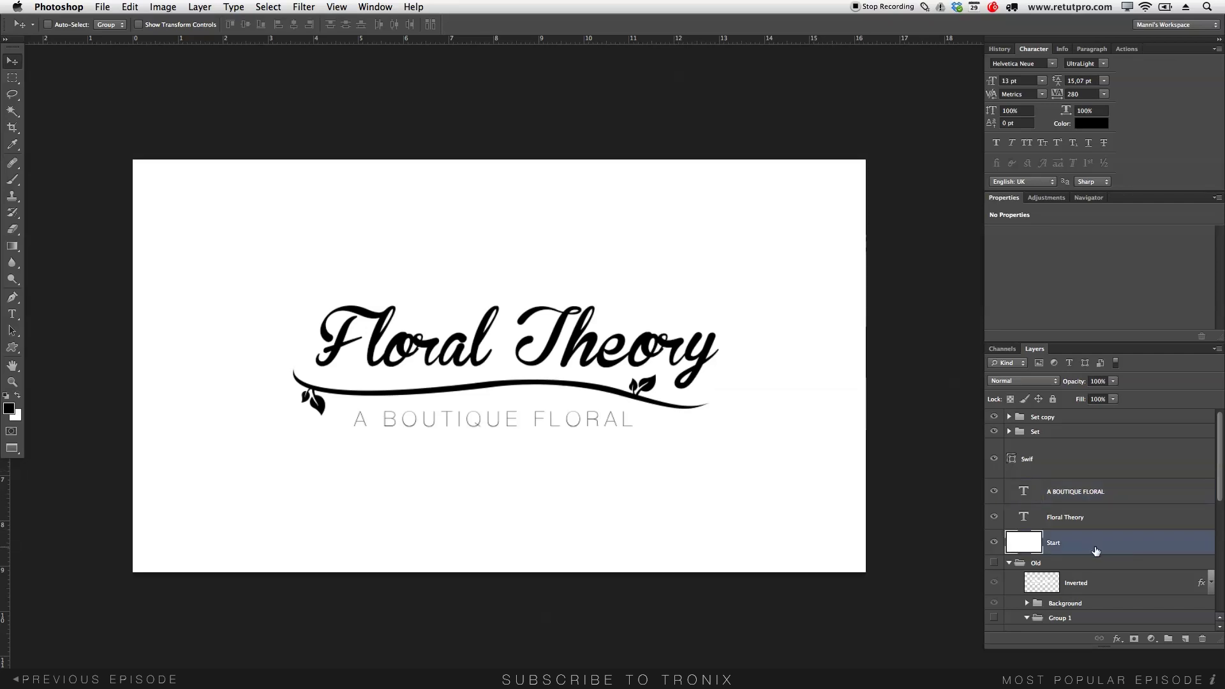
shift+click(1114, 514)
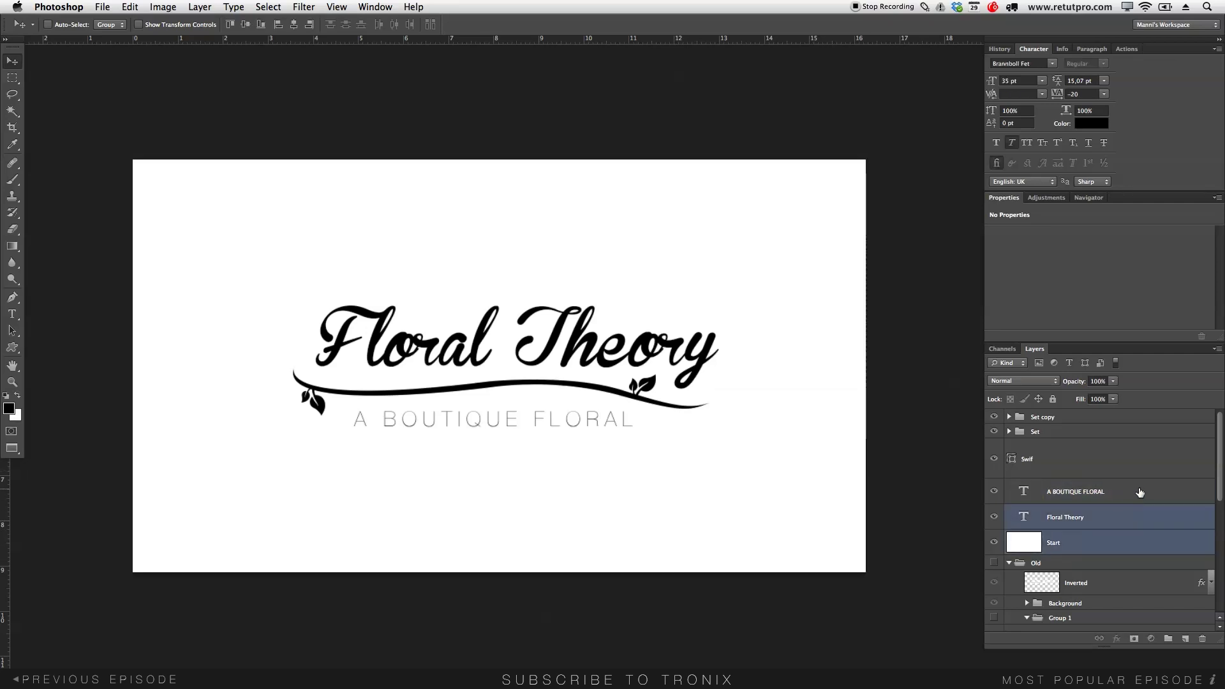
shift+click(1136, 493)
shift+click(1070, 444)
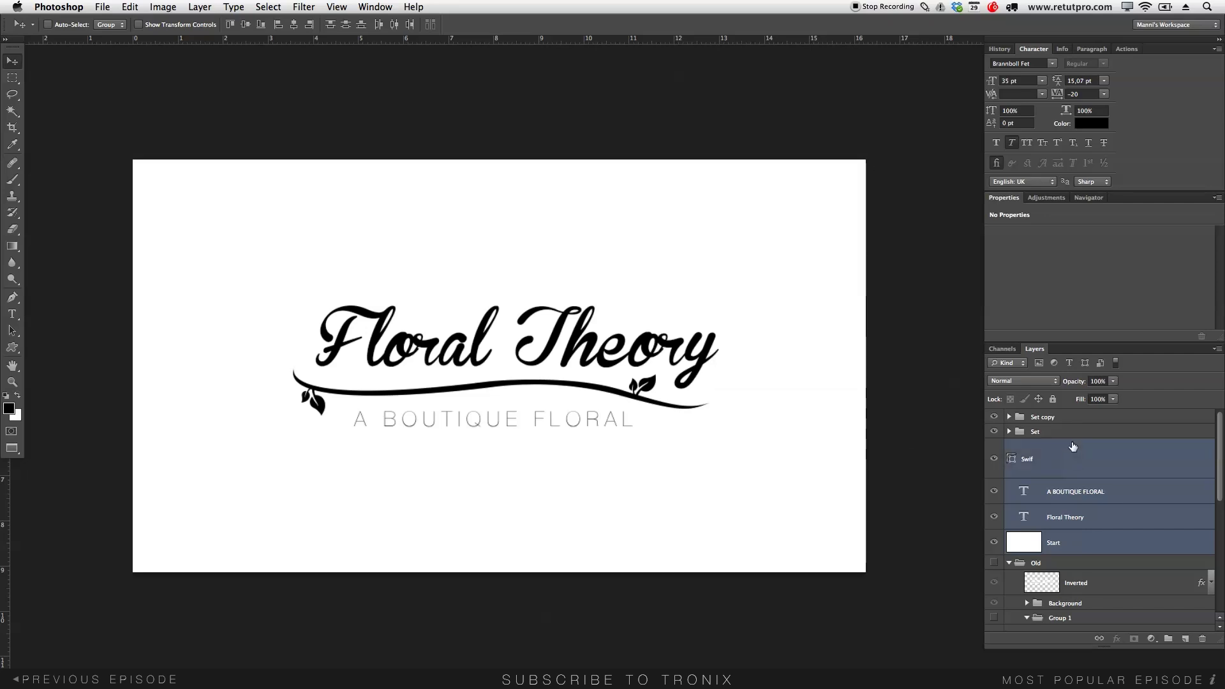
shift+click(1072, 432)
shift+click(1073, 418)
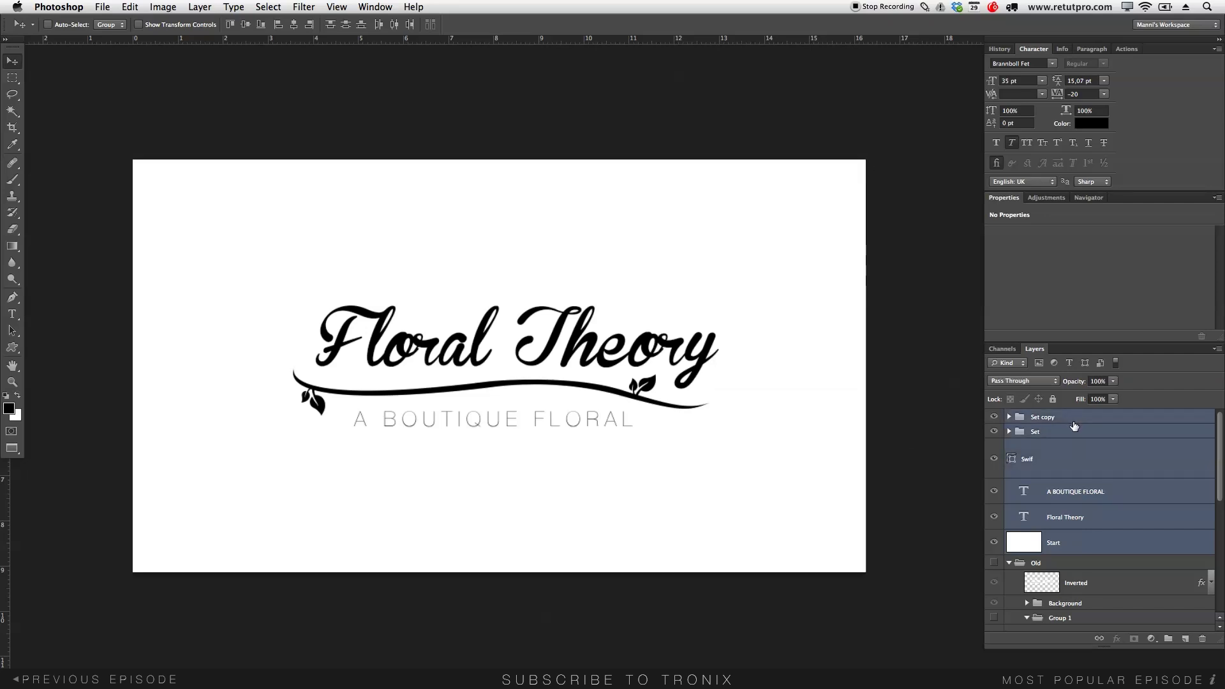
key(super+g)
double_click(1044, 418)
text(Logo)
key(Return)
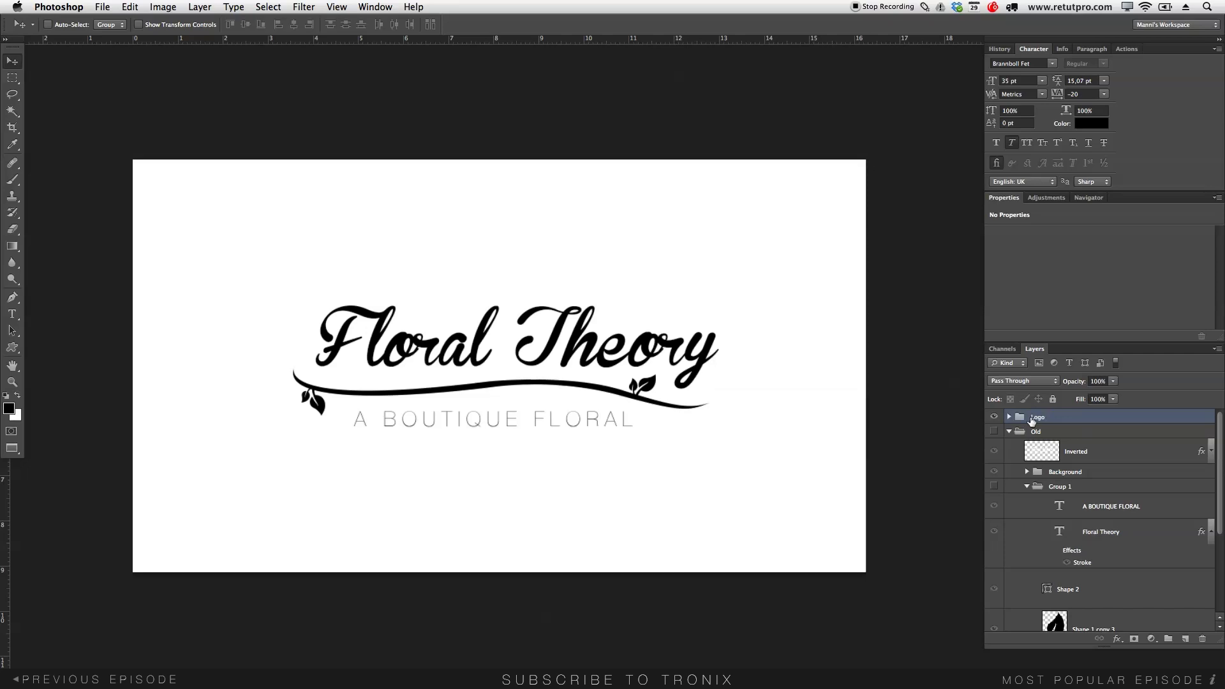
Collapse and show the Old group, and toggle the Logo group's visibility to compare the new logo with the original design.
click(1009, 432)
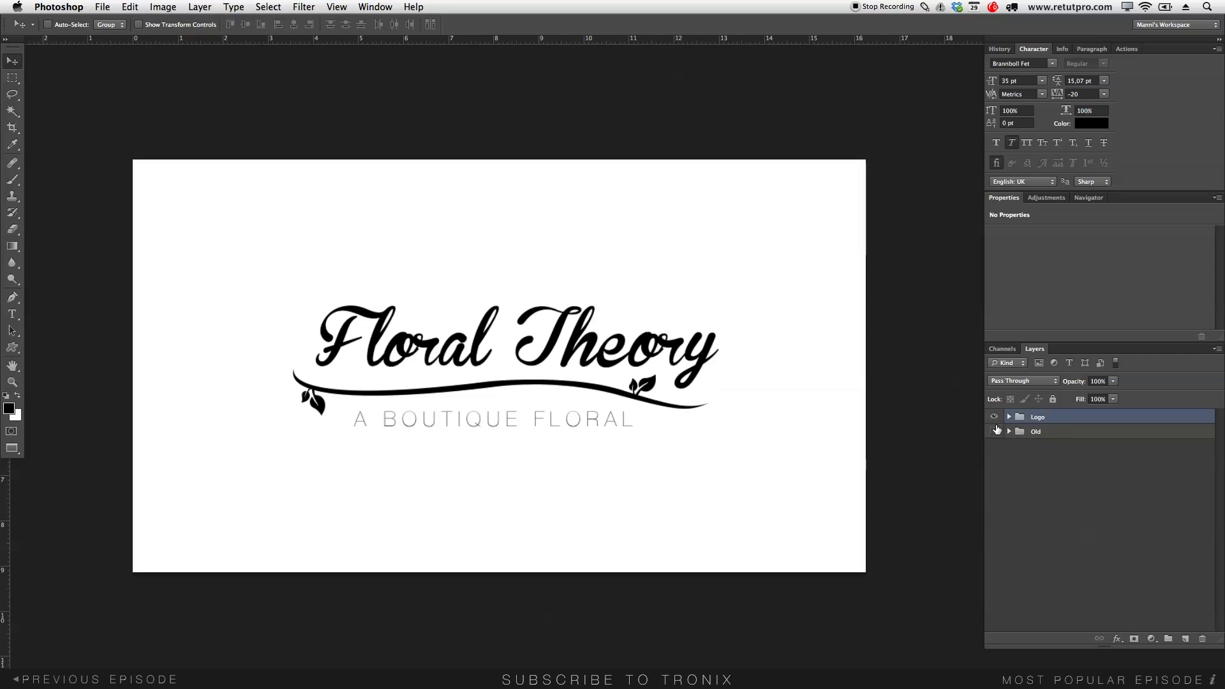
click(994, 417)
click(994, 432)
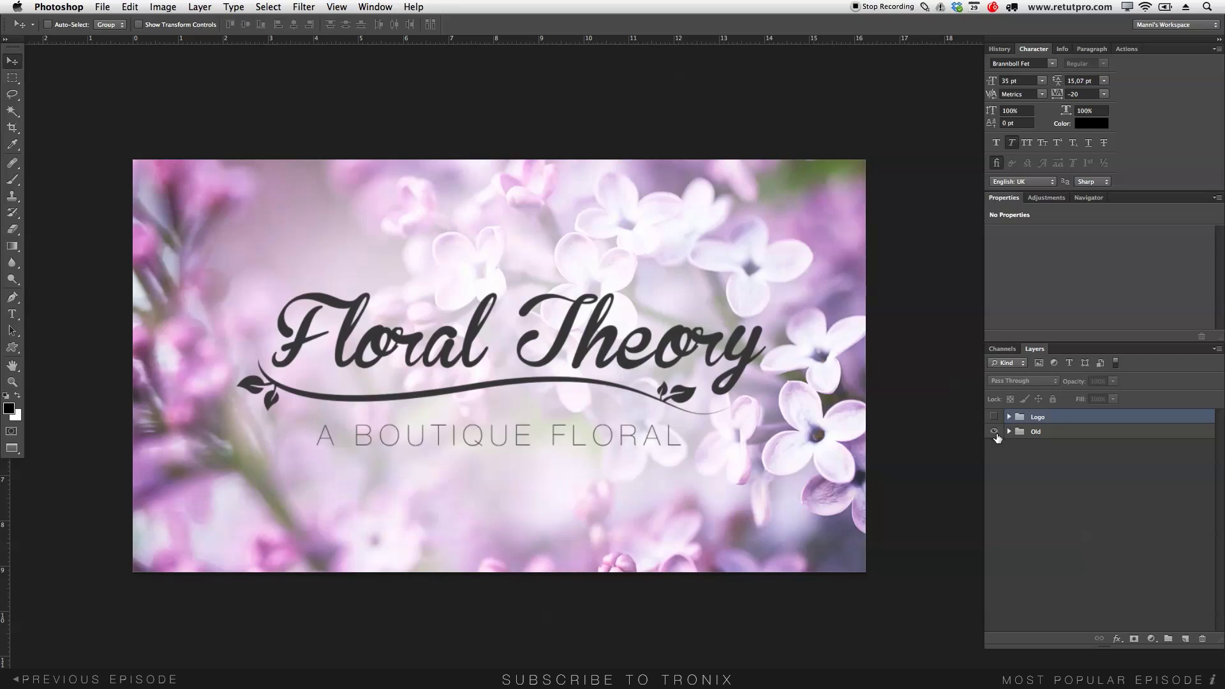
click(994, 417)
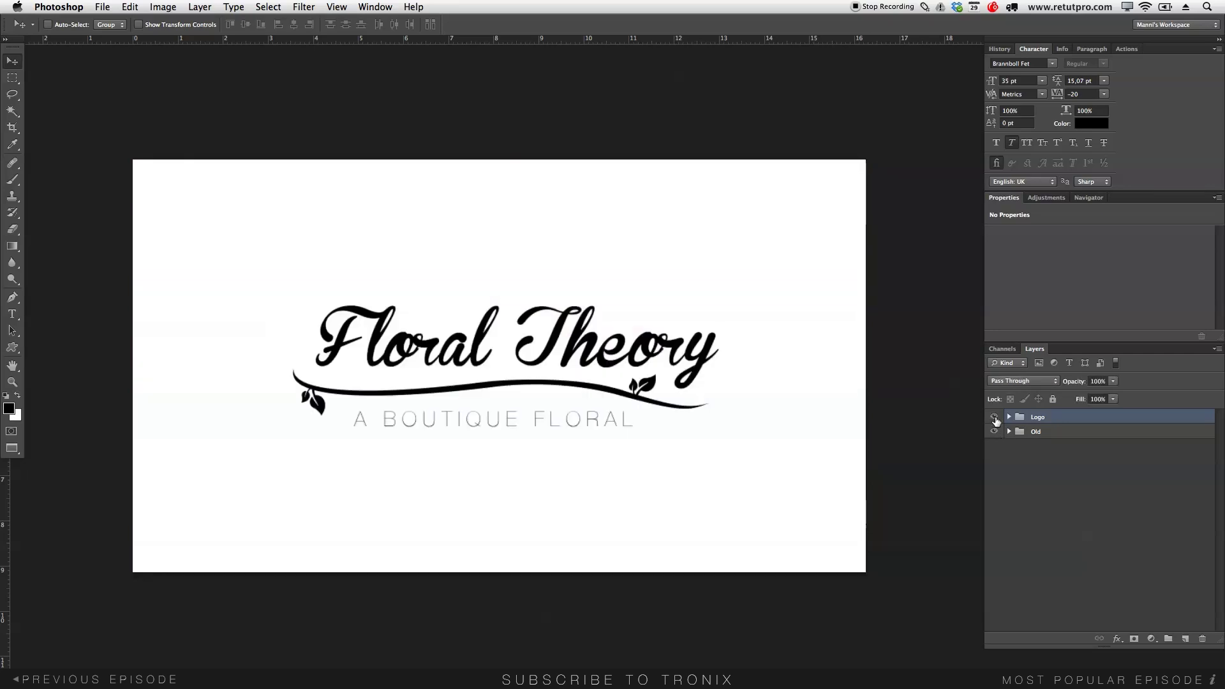
click(994, 418)
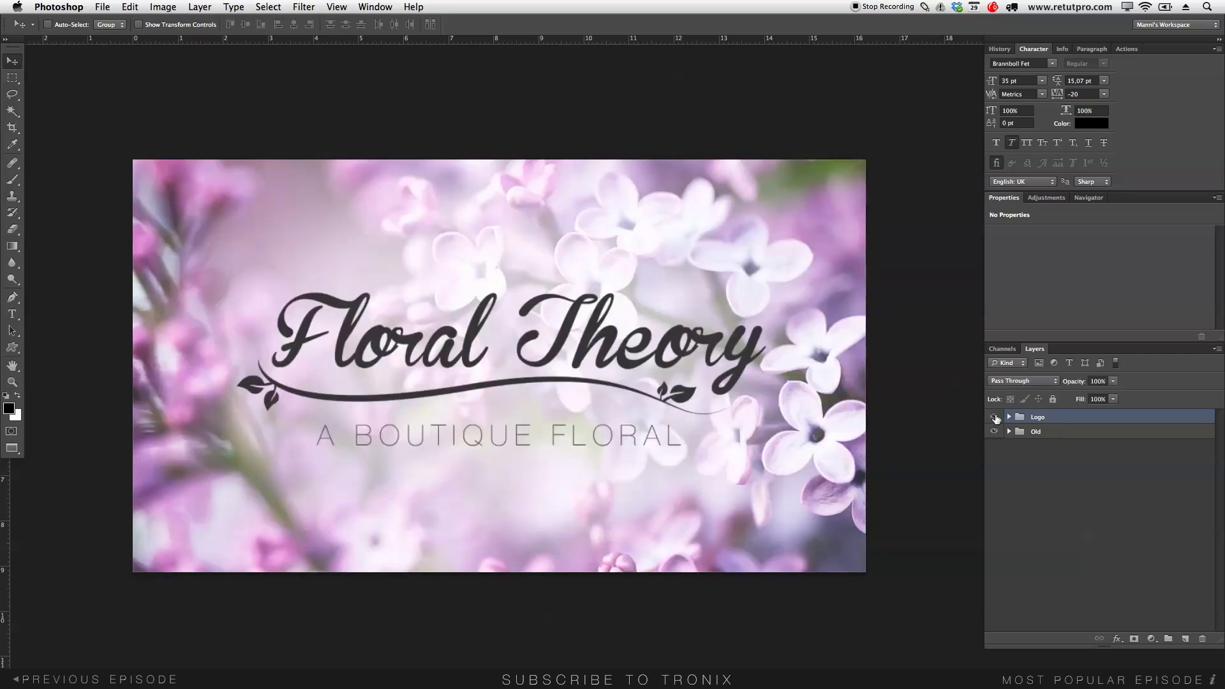
click(995, 417)
click(995, 418)
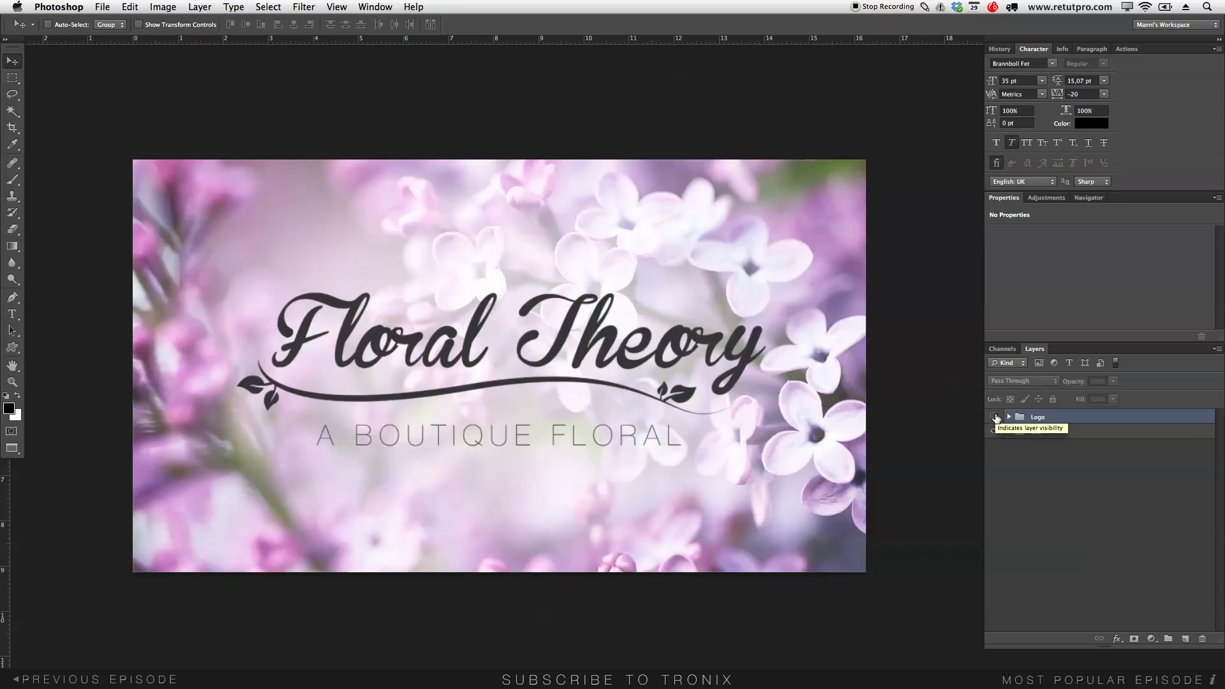
click(994, 417)
click(995, 417)
click(994, 417)
click(994, 418)
click(995, 417)
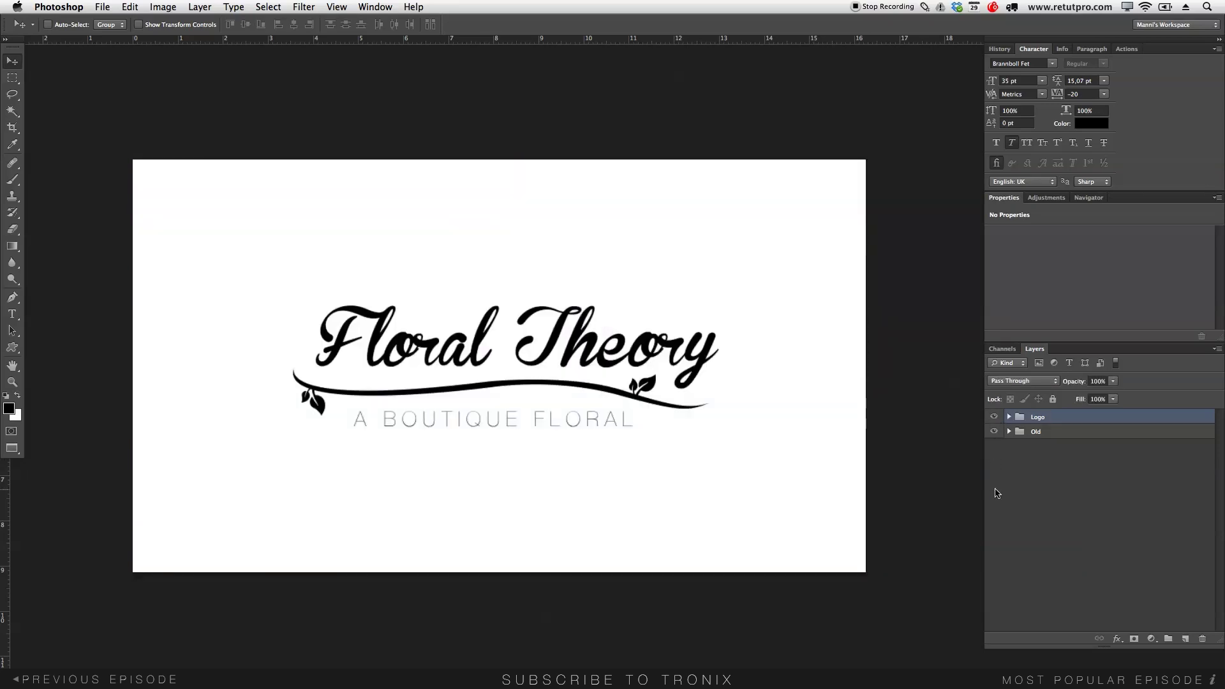